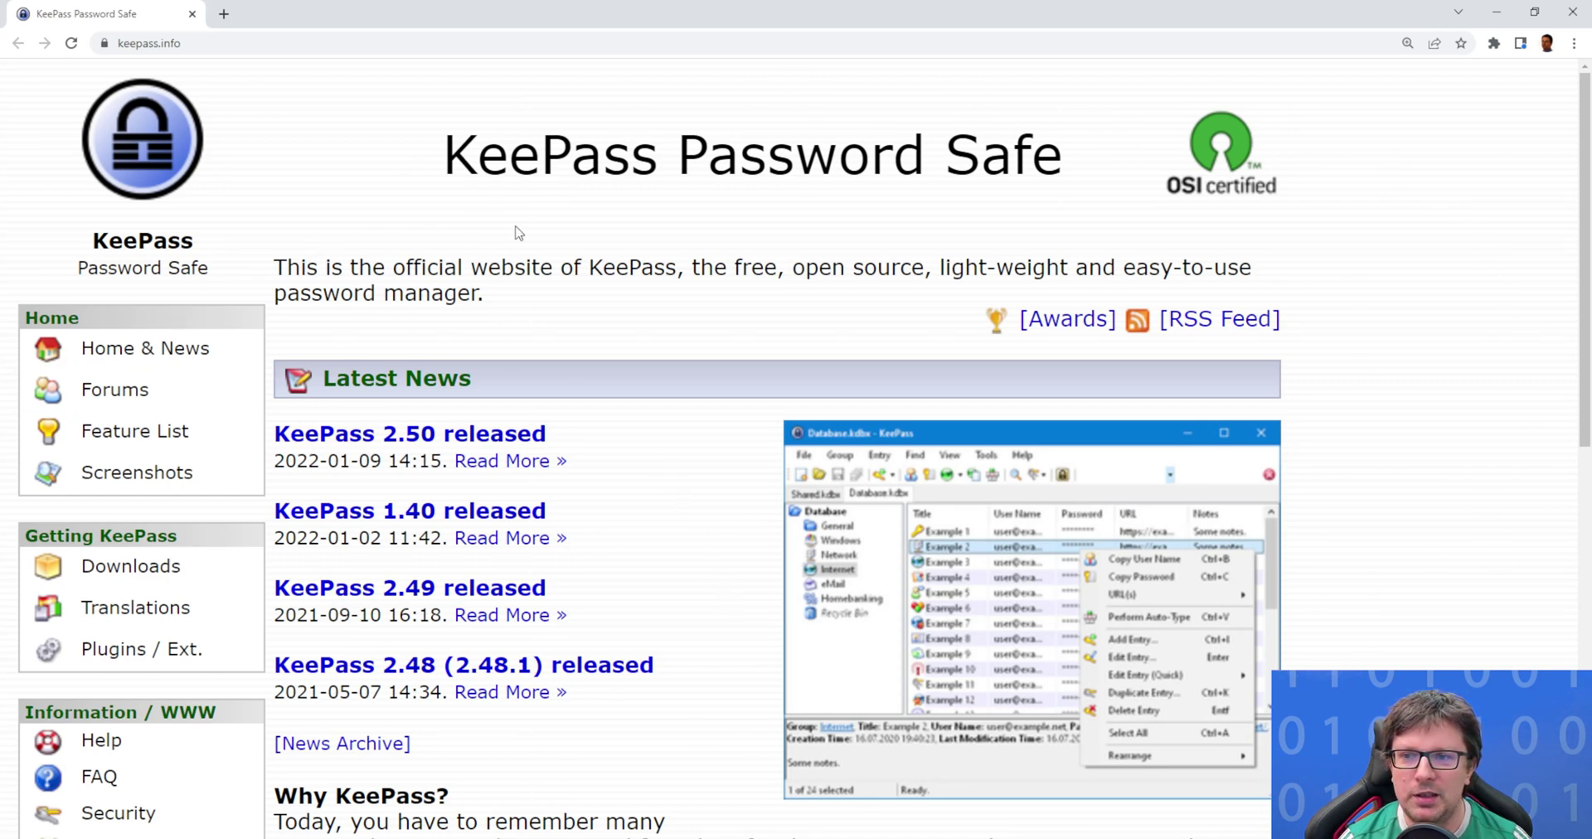
Open the KeePass Downloads page listing KeePass-2.50-Setup.exe and KeePass-2.50.zip.
{"action": "left_click", "coordinate": [100, 572]}
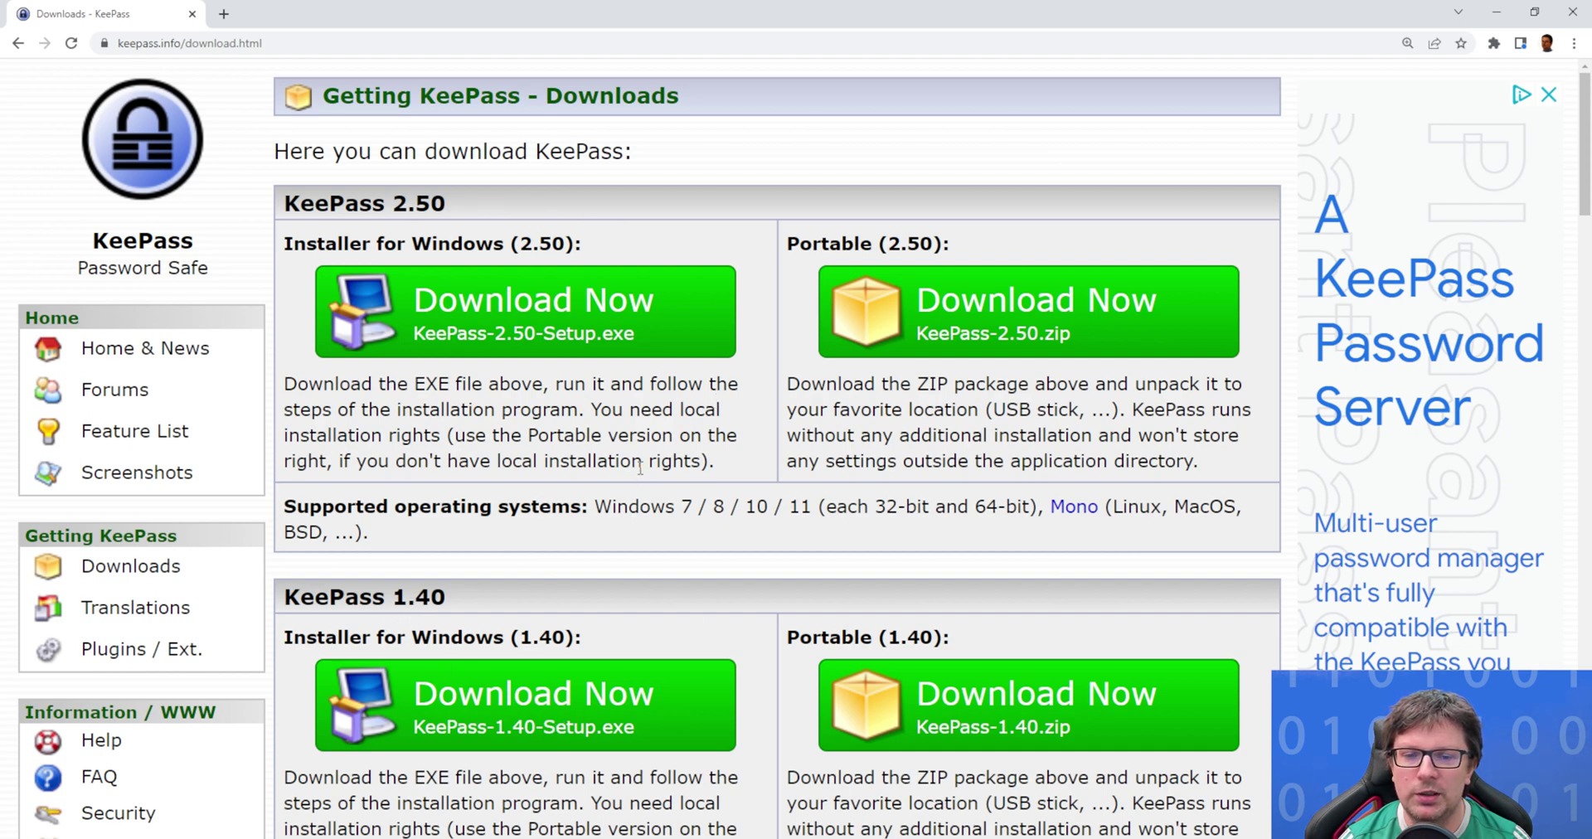
{"action": "scroll", "coordinate": [634, 498], "scroll_direction": "down", "scroll_amount": 3}
{"action": "scroll", "coordinate": [645, 469], "scroll_direction": "up", "scroll_amount": 2}
{"action": "scroll", "coordinate": [645, 468], "scroll_direction": "up", "scroll_amount": 1}
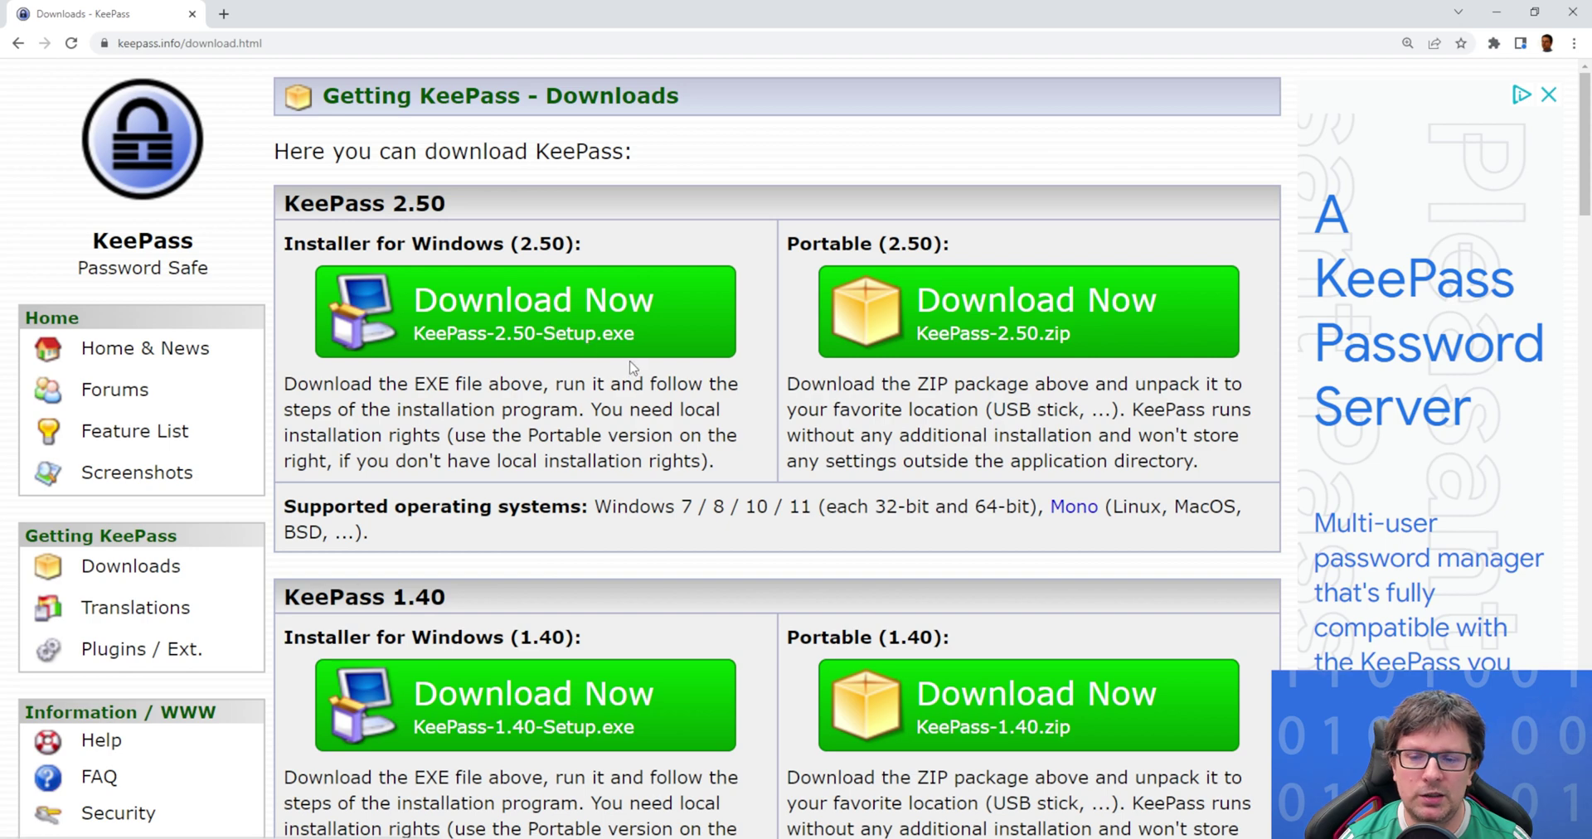
Download the KeePass 2.50 installer from SourceForge through its direct link, accepting the privacy consent.
{"action": "left_click", "coordinate": [515, 304]}
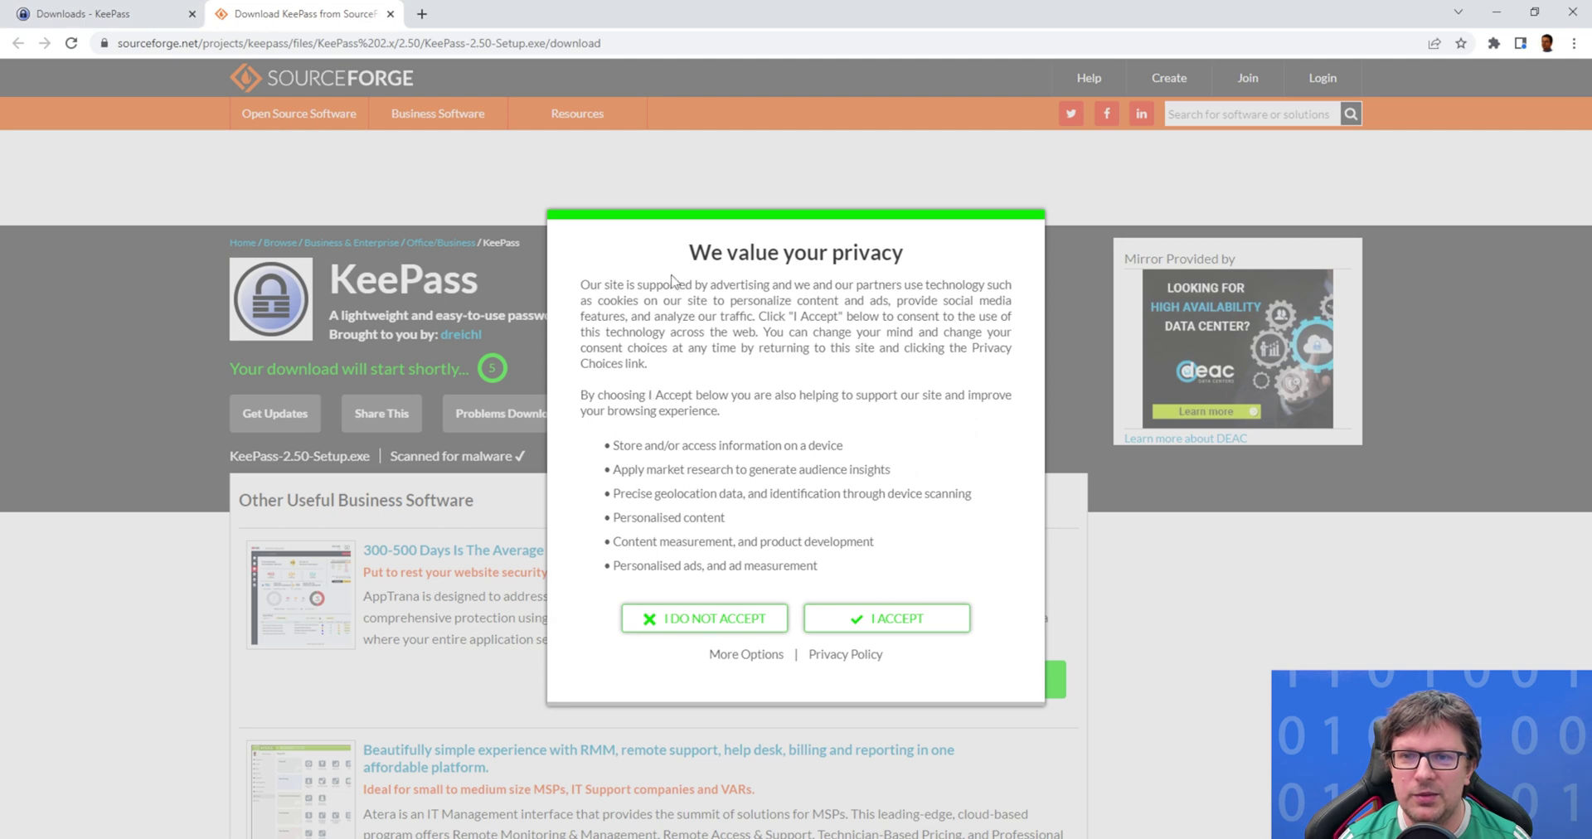
{"action": "left_click", "coordinate": [891, 624]}
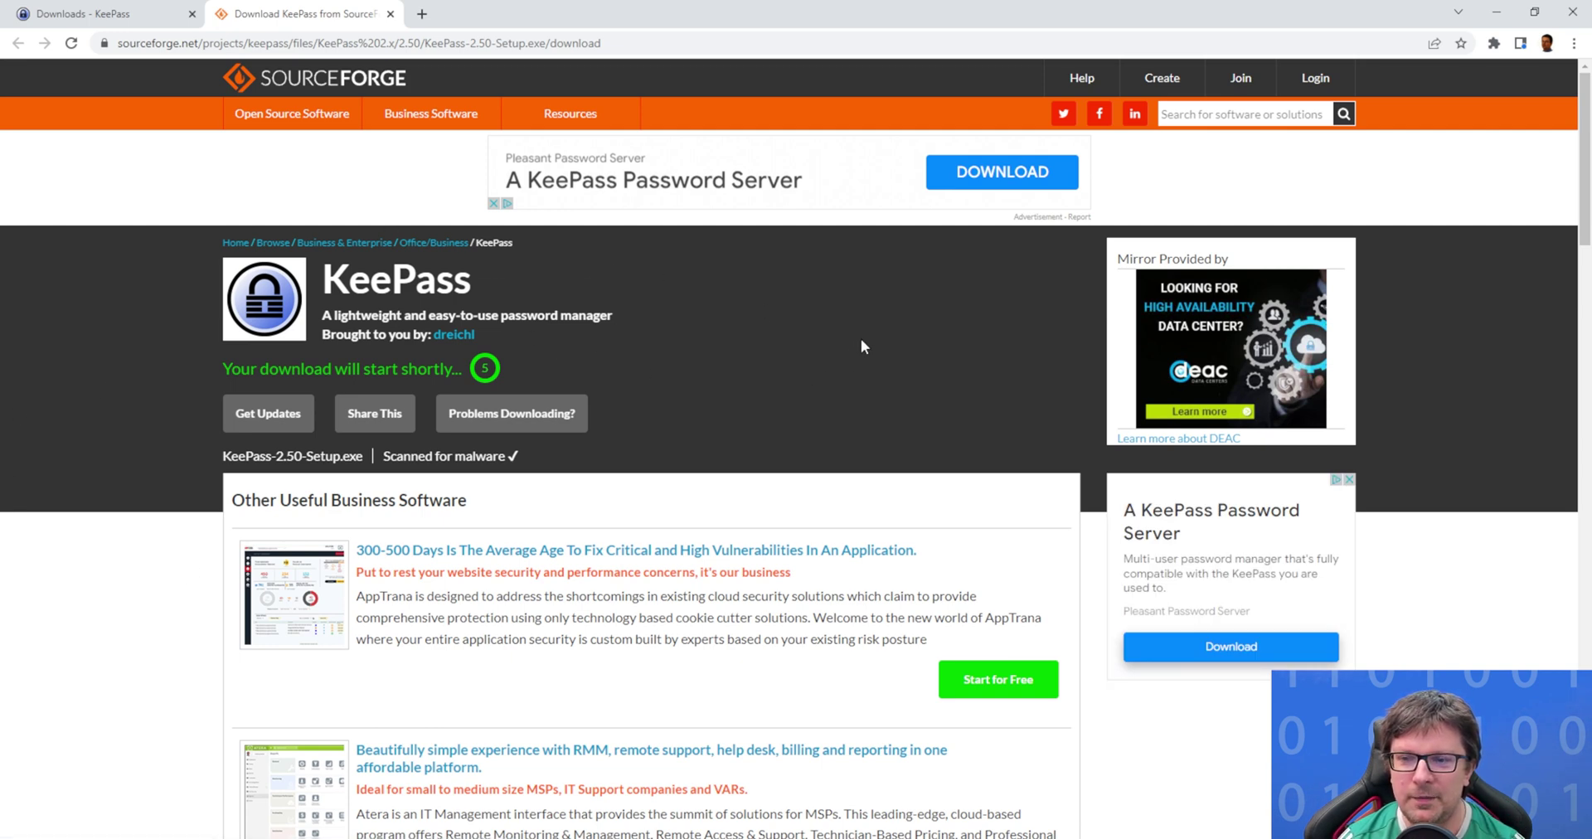
{"action": "key", "text": "ctrl+plus"}
{"action": "key", "text": "ctrl+plus"}
{"action": "key", "text": "ctrl+plus"}
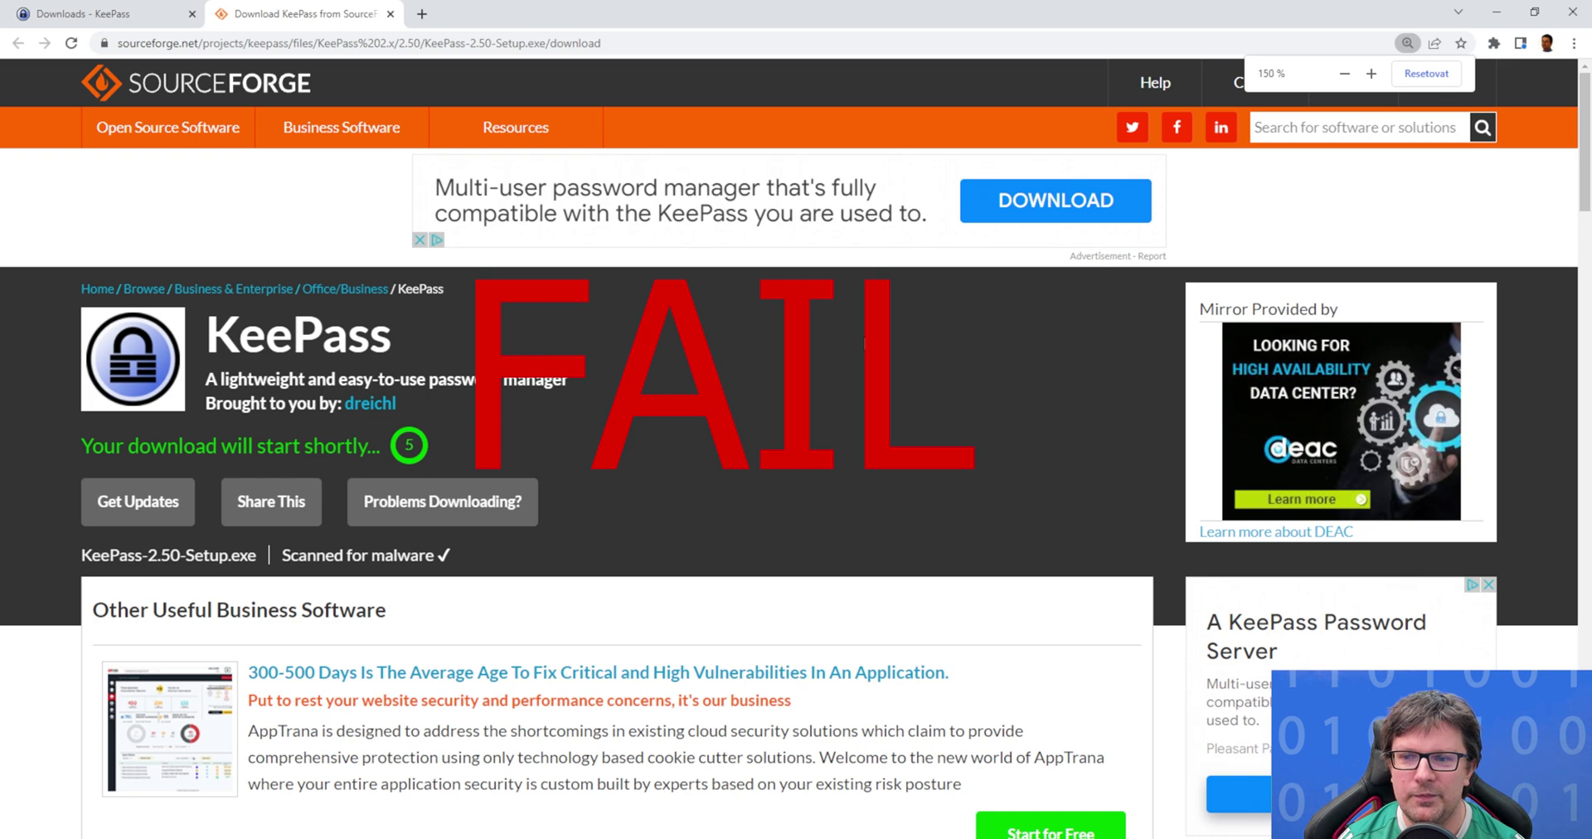
{"action": "scroll", "coordinate": [745, 432], "scroll_direction": "down", "scroll_amount": 1}
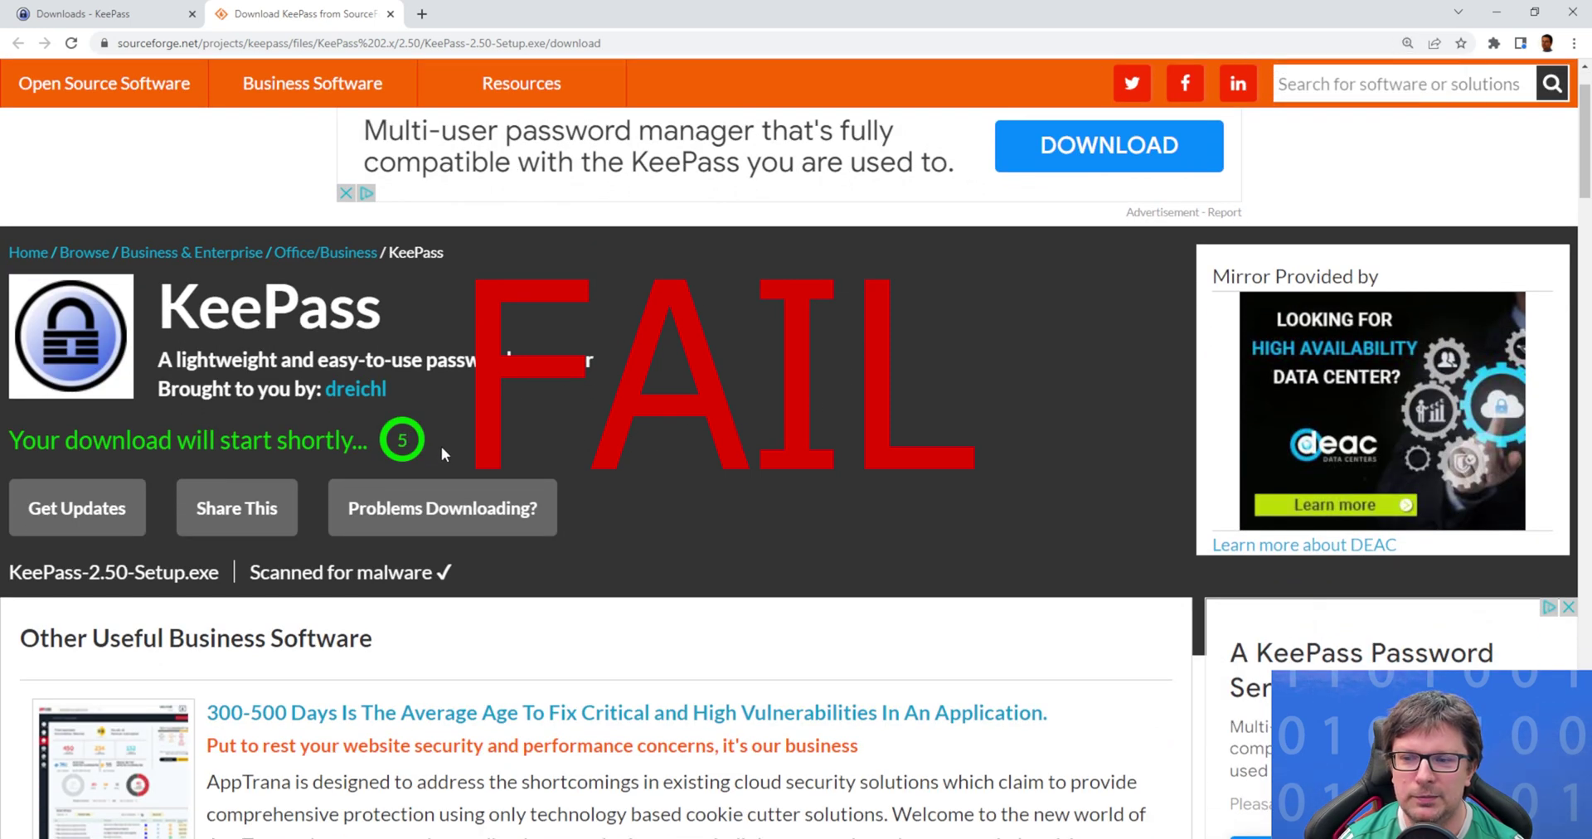
{"action": "left_click", "coordinate": [431, 511]}
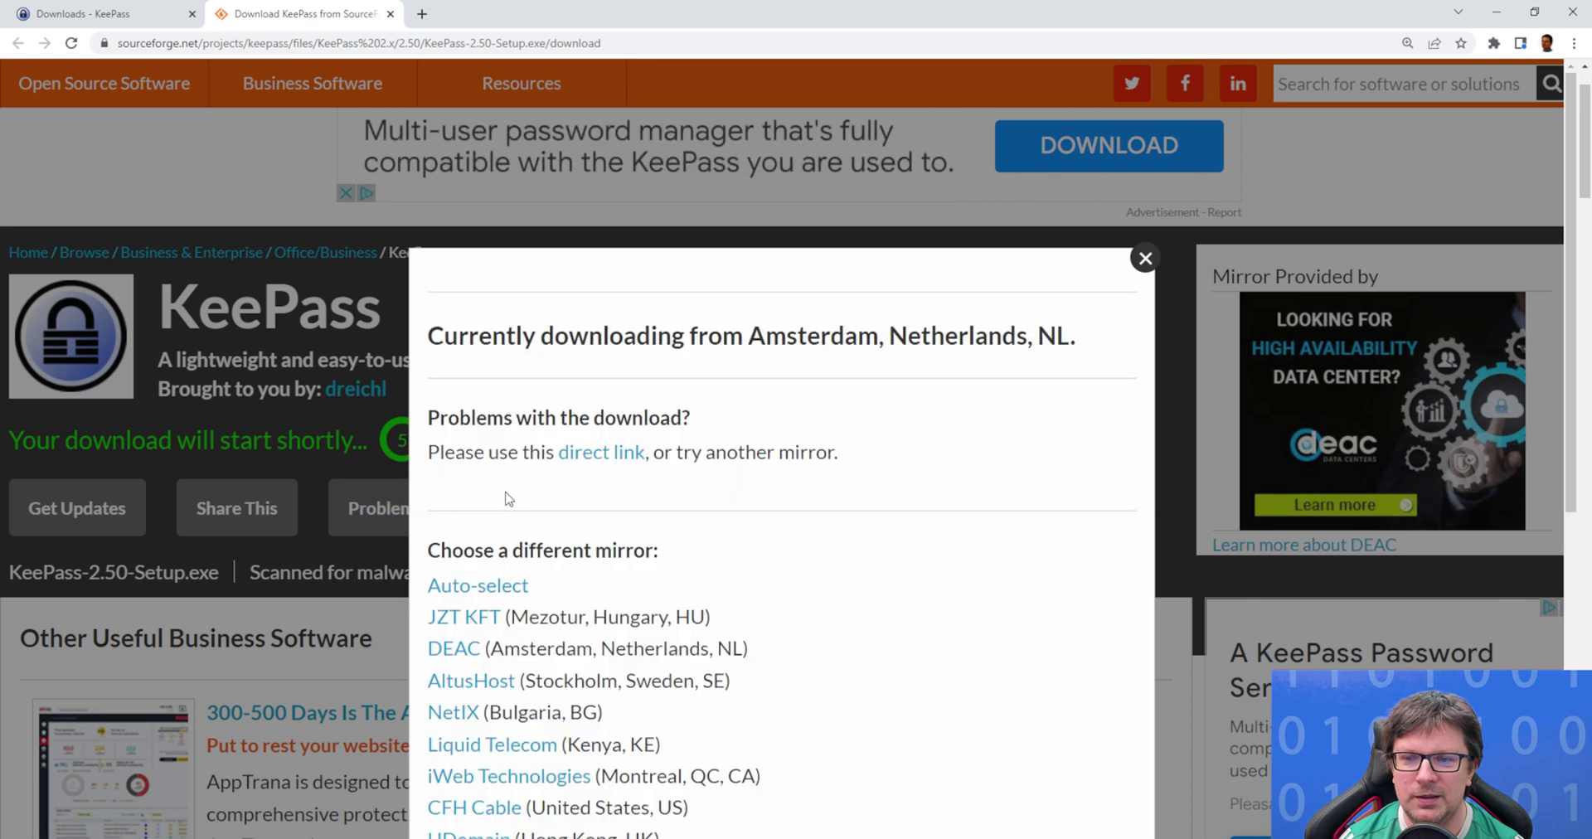
{"action": "left_click", "coordinate": [600, 456]}
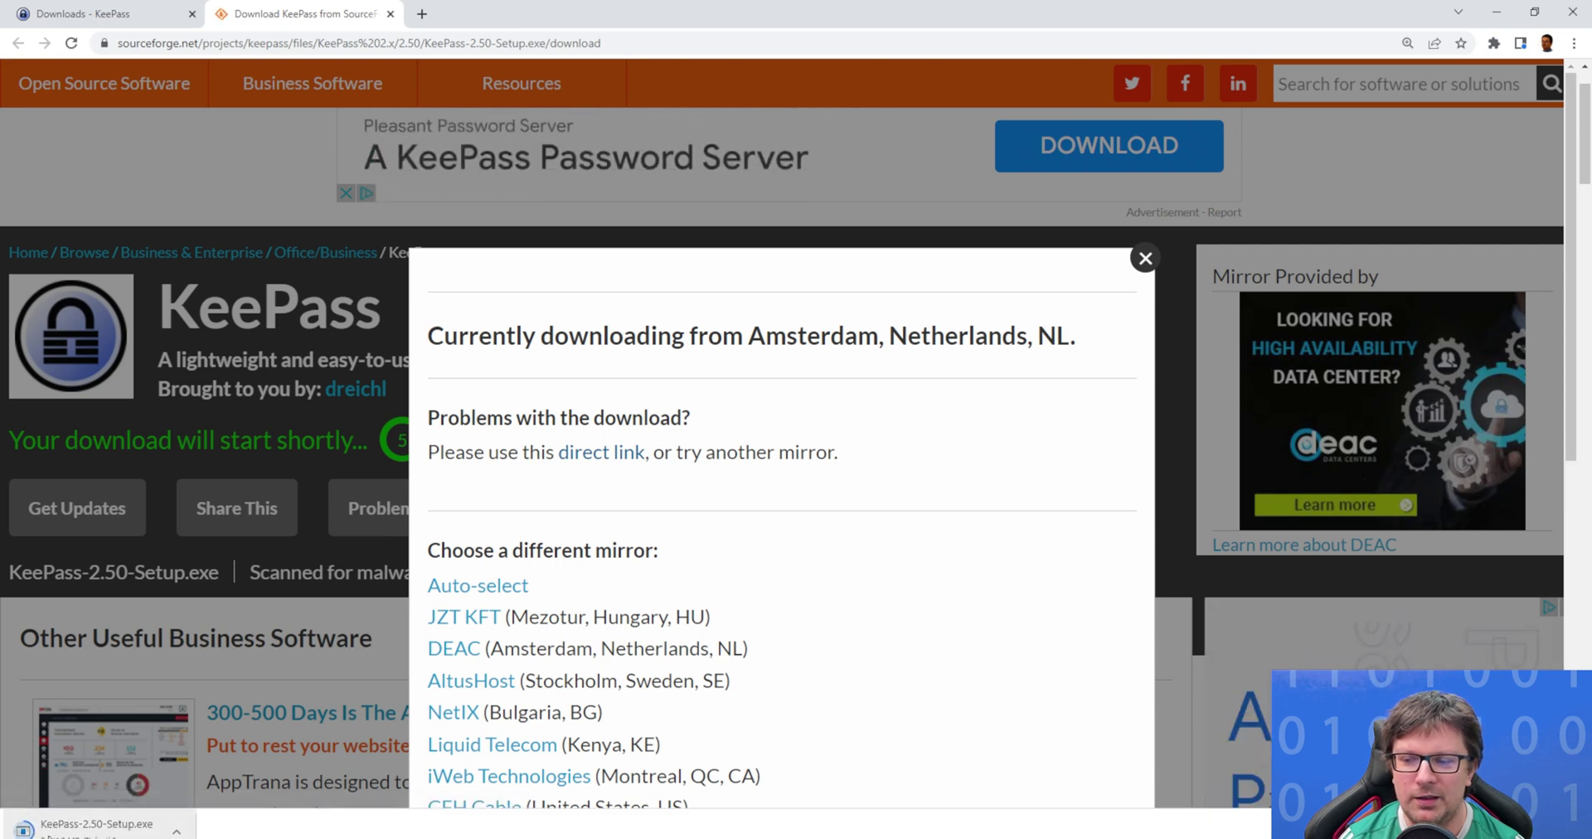
Run the downloaded KeePass-2.50-Setup.exe.
{"action": "left_click", "coordinate": [120, 14]}
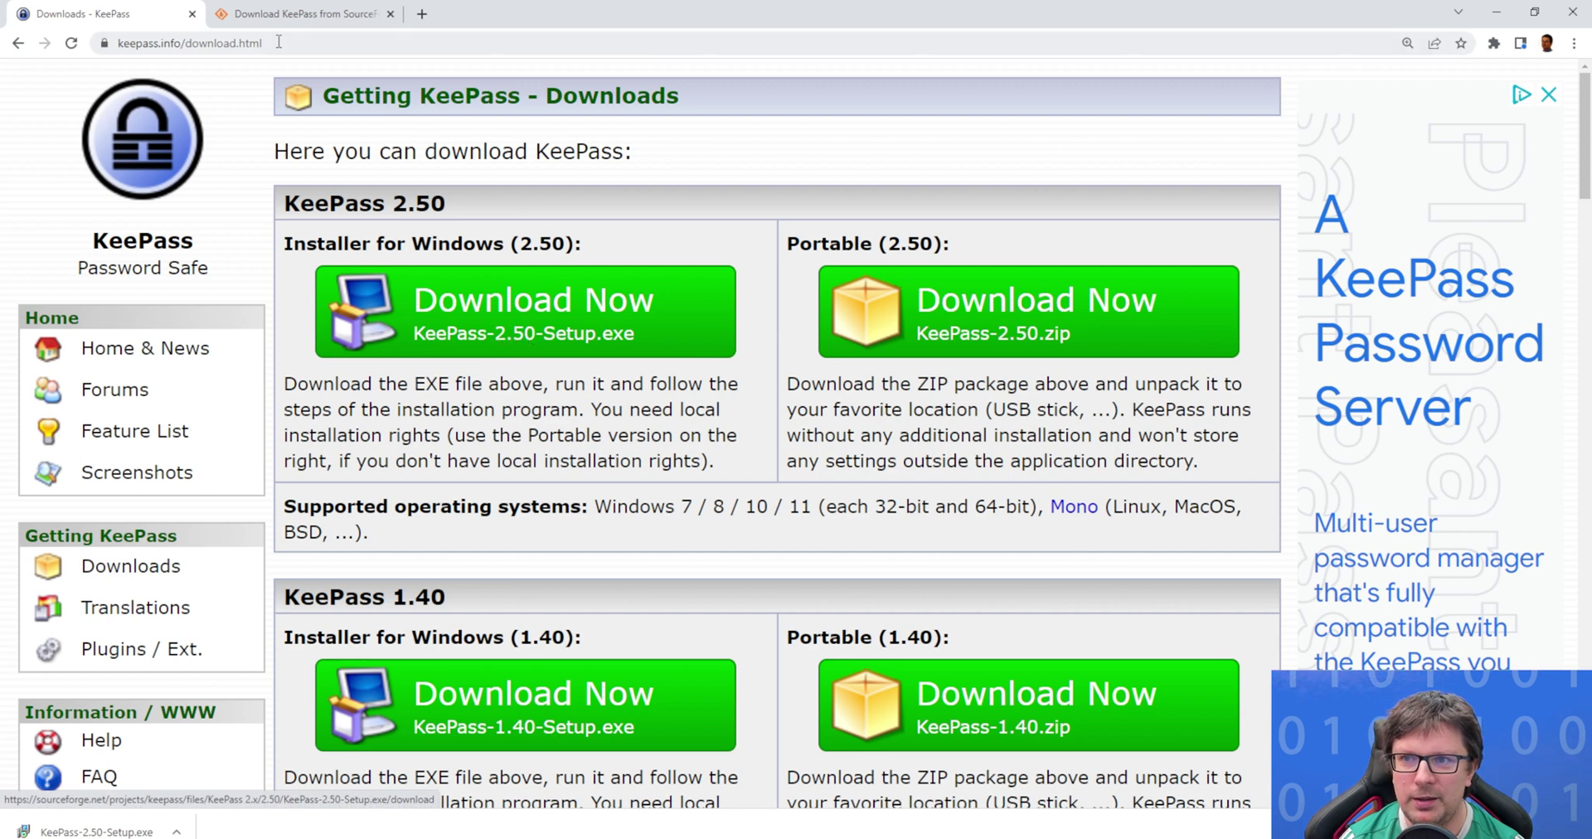
{"action": "left_click", "coordinate": [299, 14]}
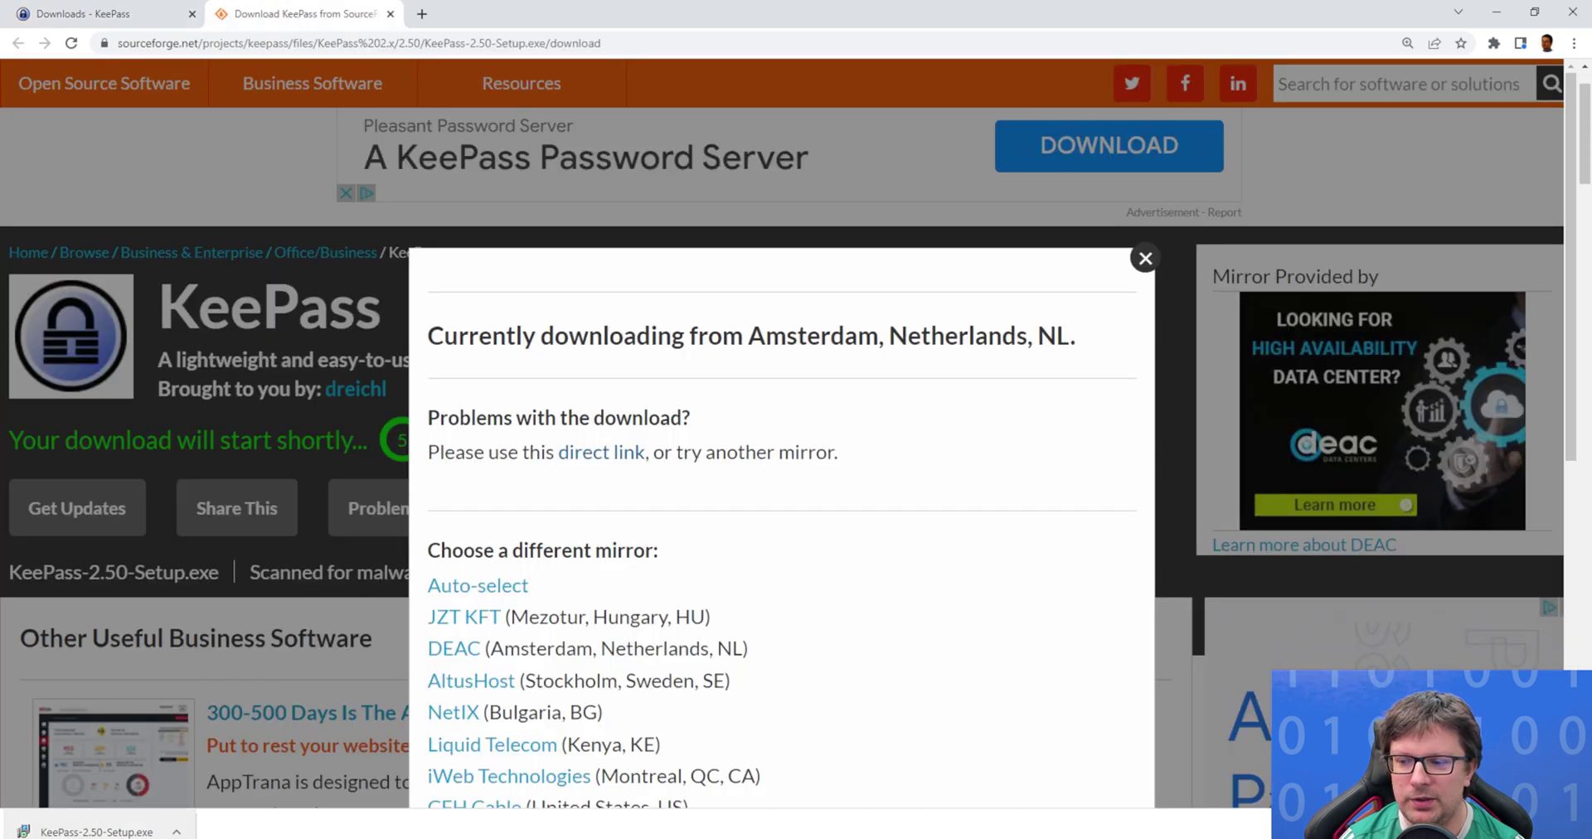
{"action": "left_click", "coordinate": [113, 832]}
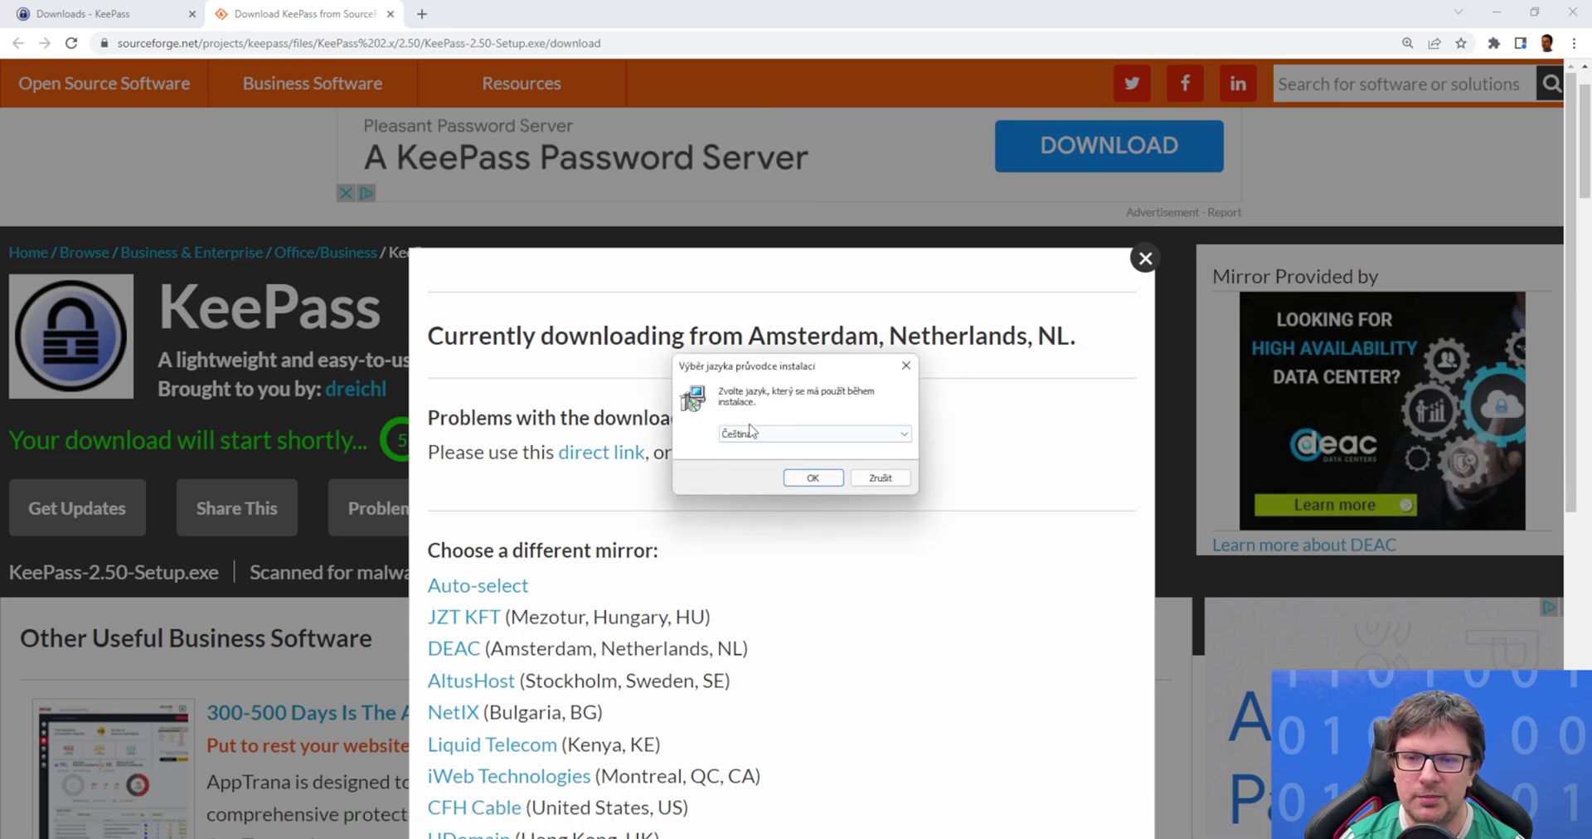
Choose English as the installer language.
{"action": "left_click", "coordinate": [903, 434]}
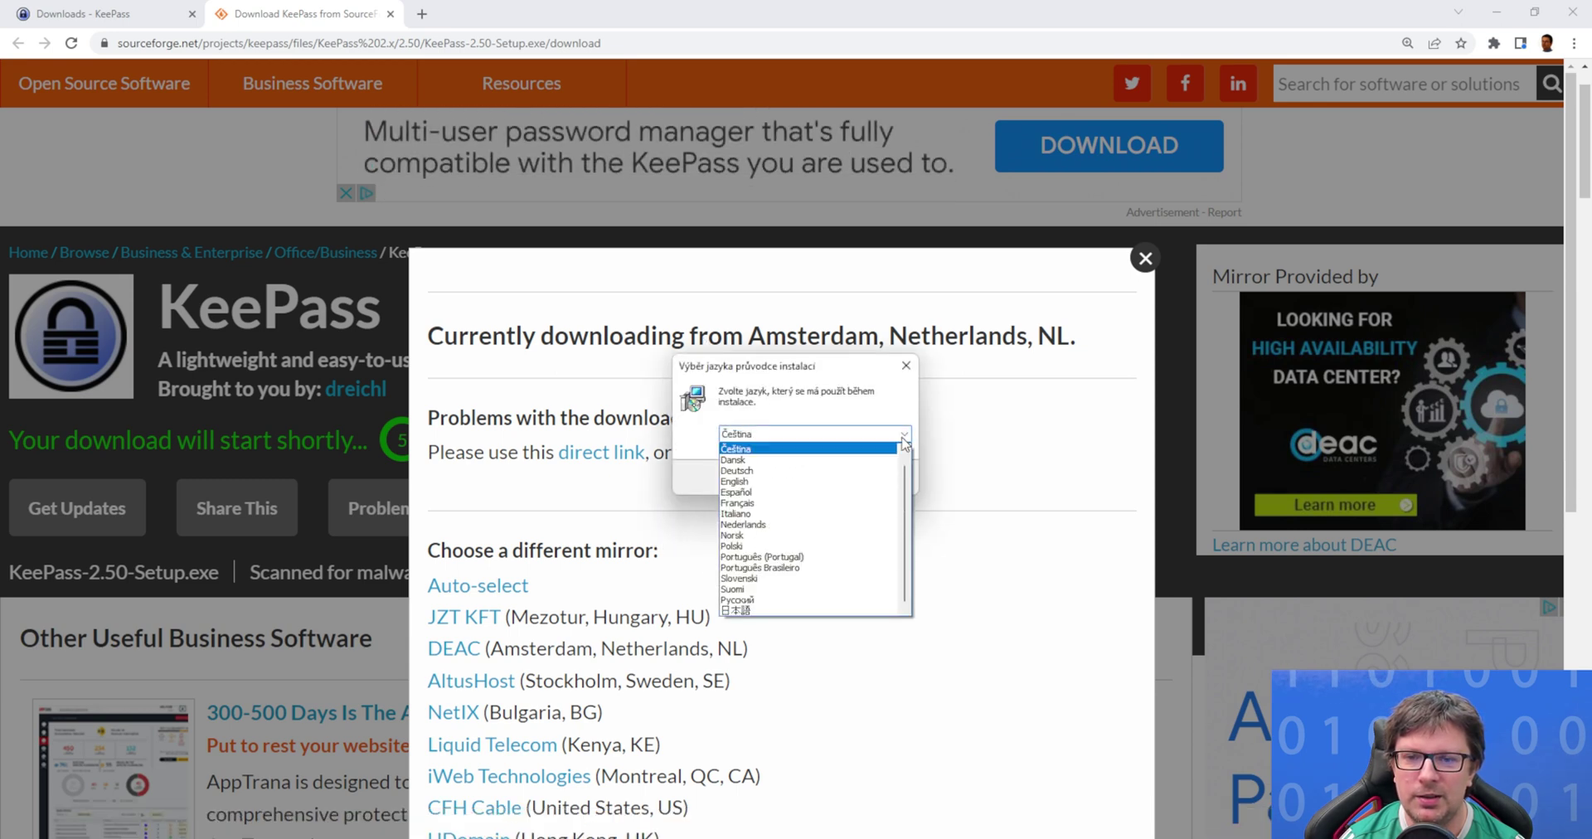
{"action": "left_click", "coordinate": [837, 481]}
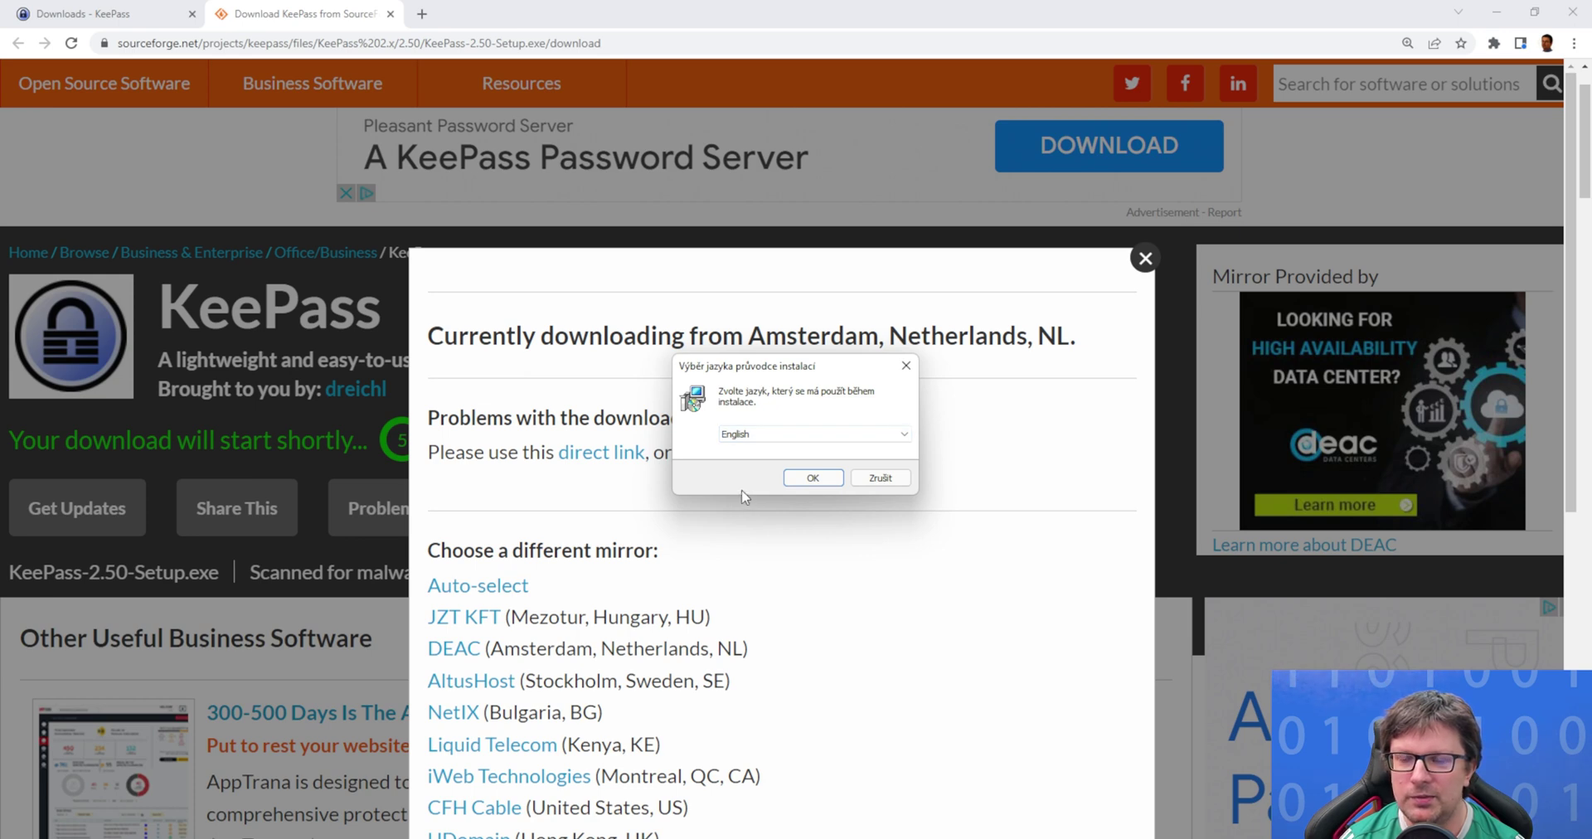
{"action": "left_click", "coordinate": [811, 478]}
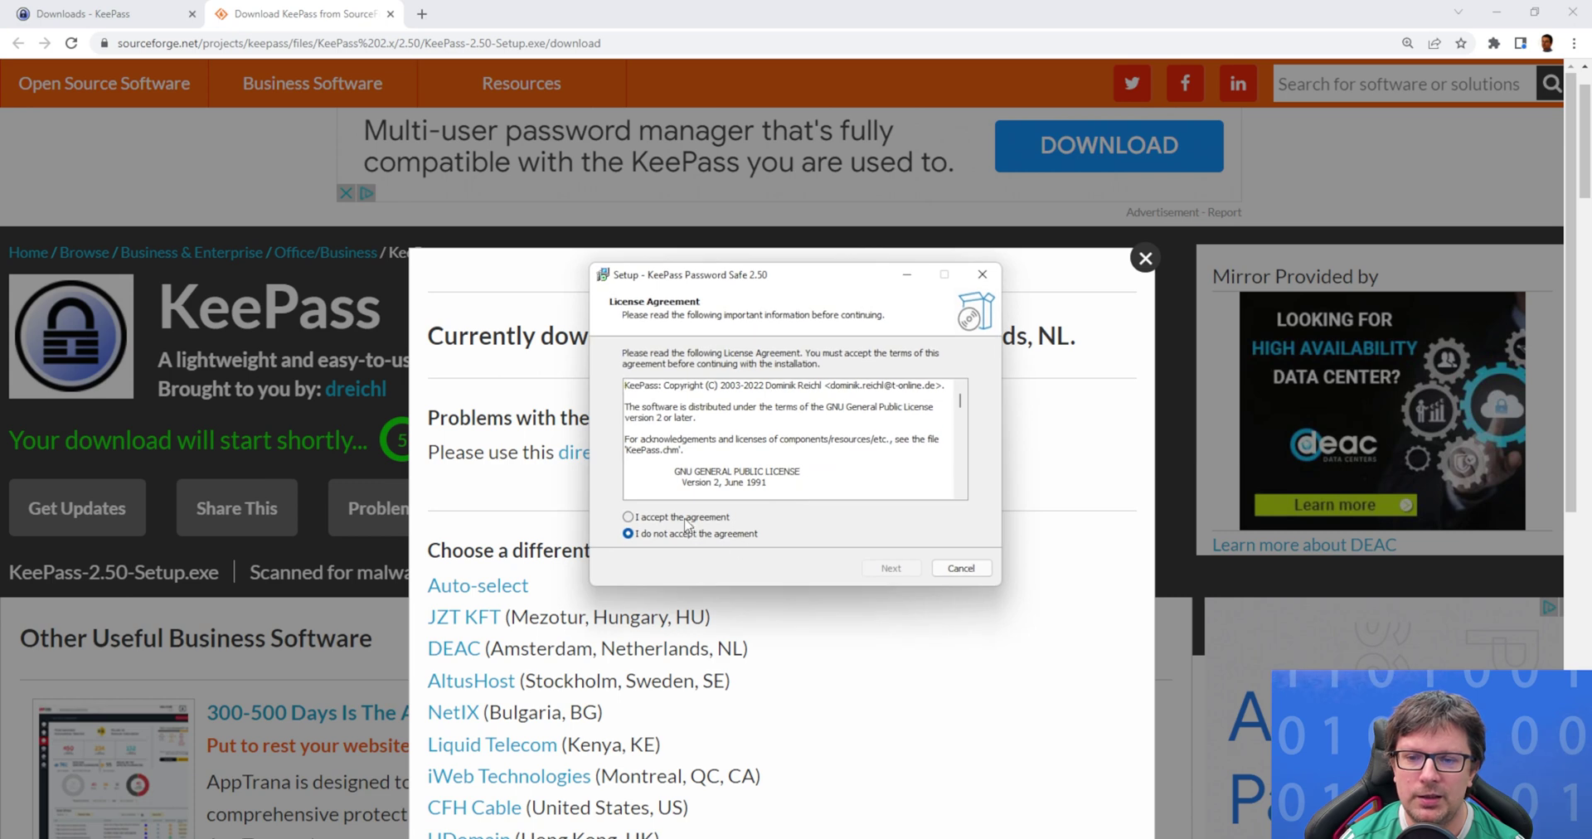
Accept the license, keep the default folder, components and tasks, install, and launch KeePass.
{"action": "left_click", "coordinate": [687, 519]}
{"action": "left_click_drag", "start_coordinate": [960, 400], "coordinate": [962, 511]}
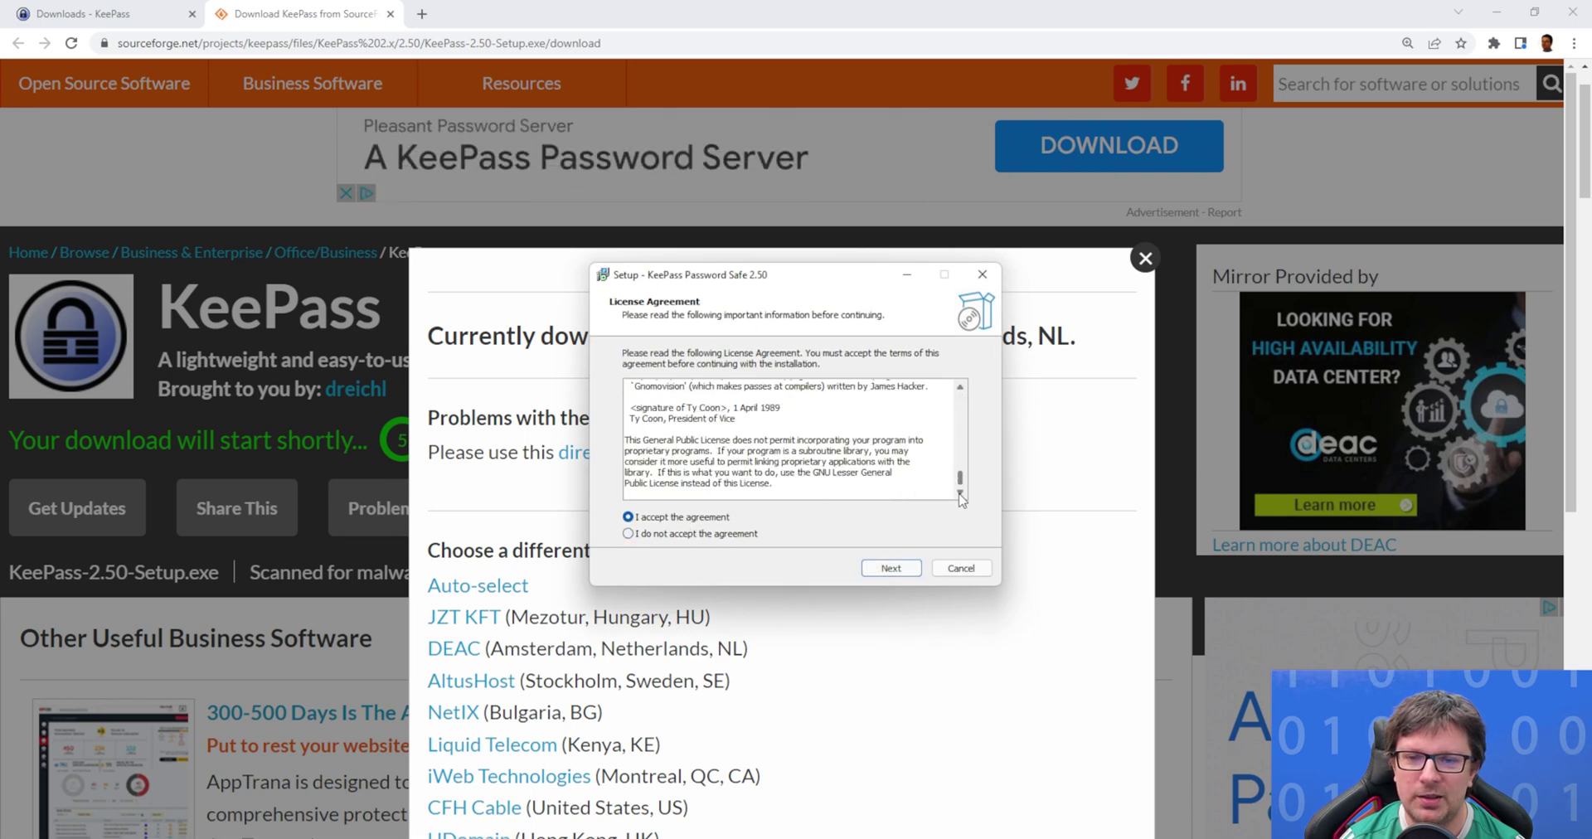
{"action": "left_click", "coordinate": [890, 569]}
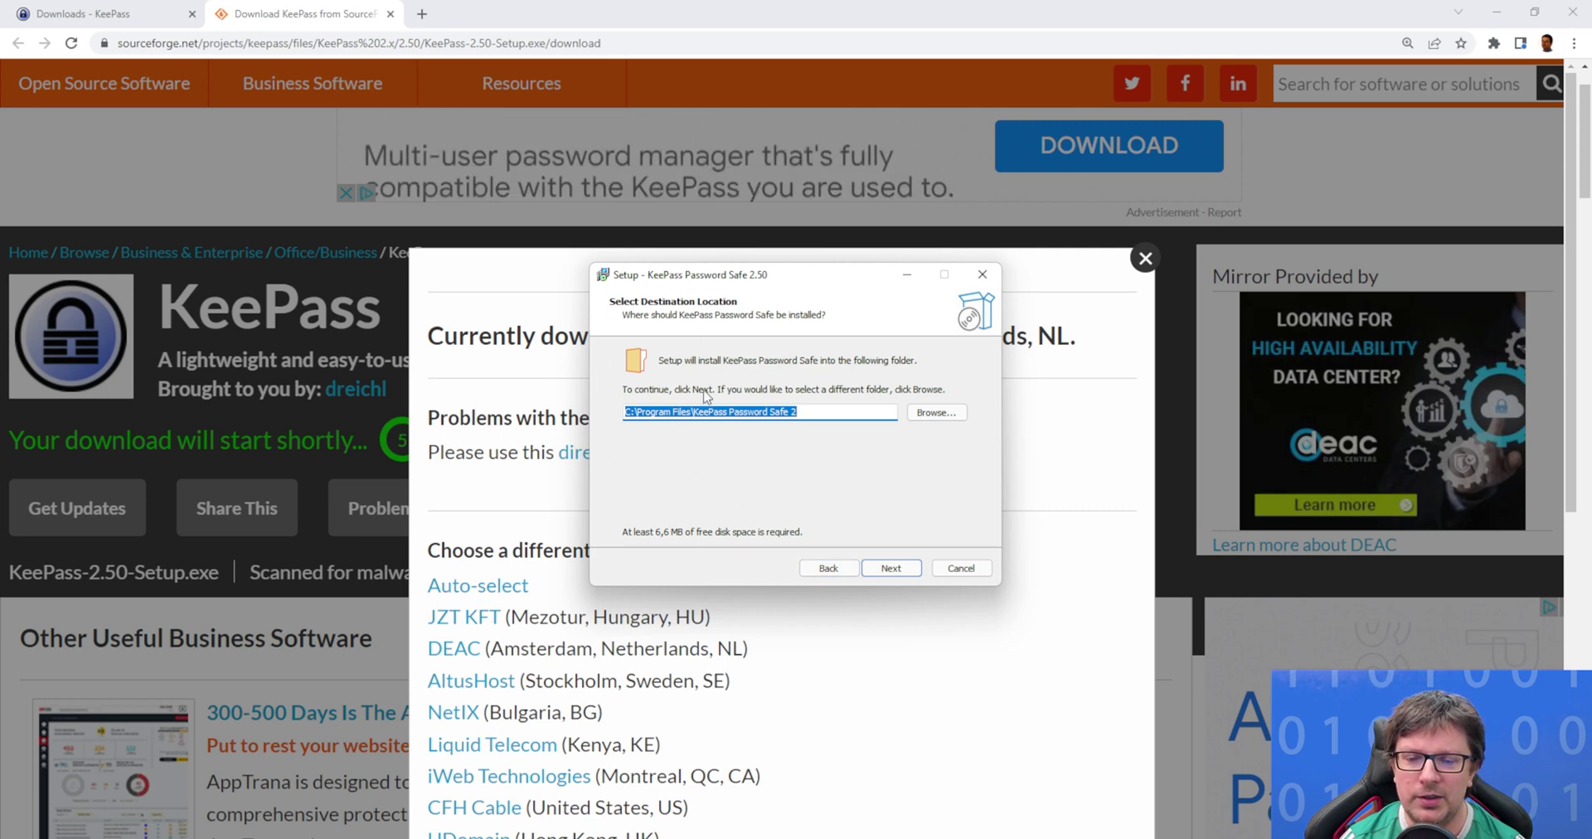
{"action": "left_click", "coordinate": [896, 572]}
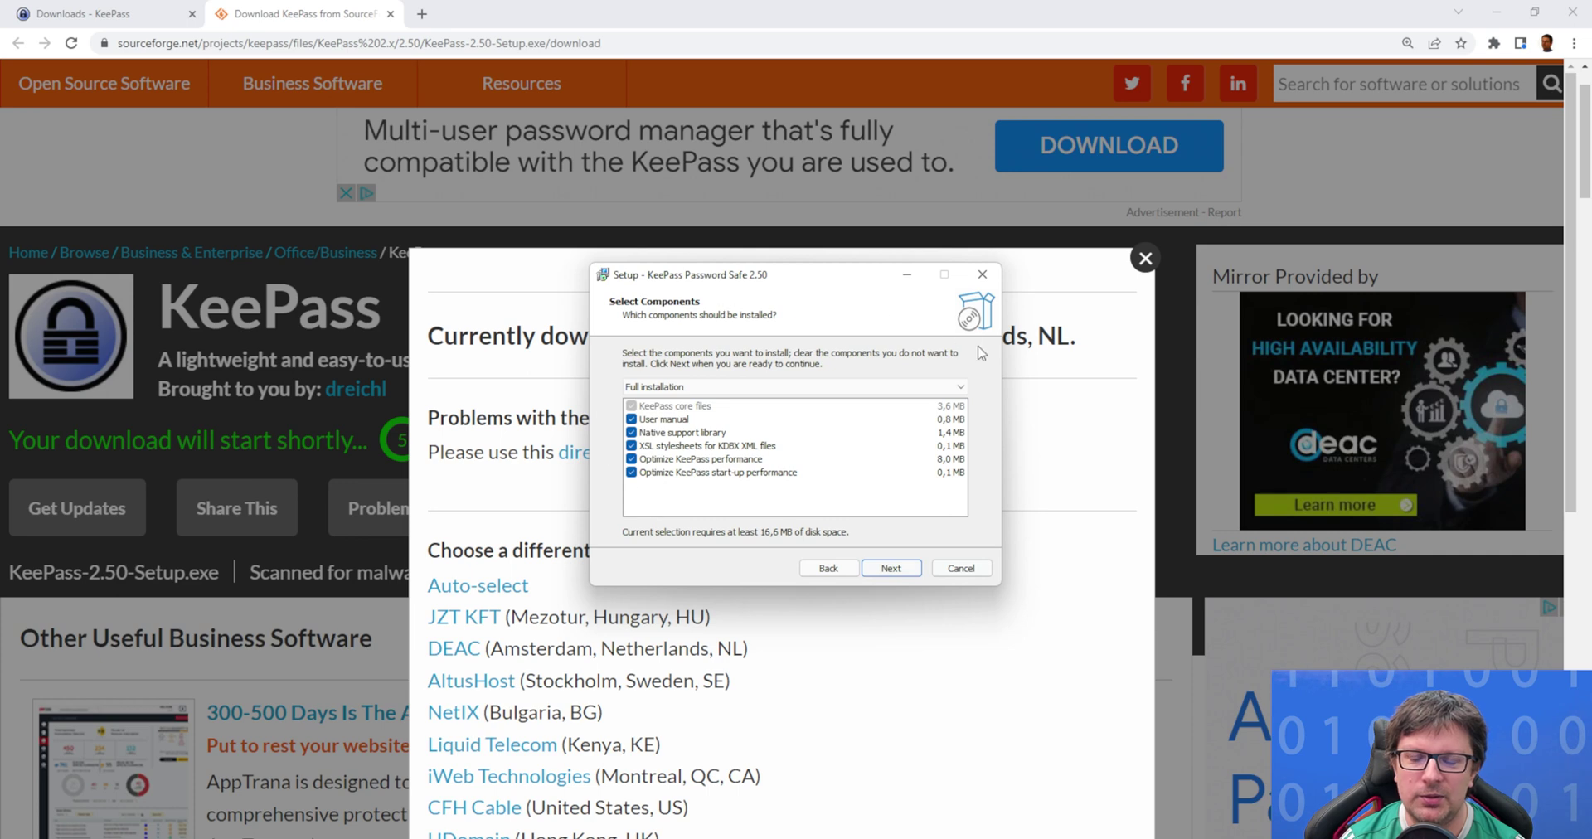
{"action": "left_click", "coordinate": [896, 571]}
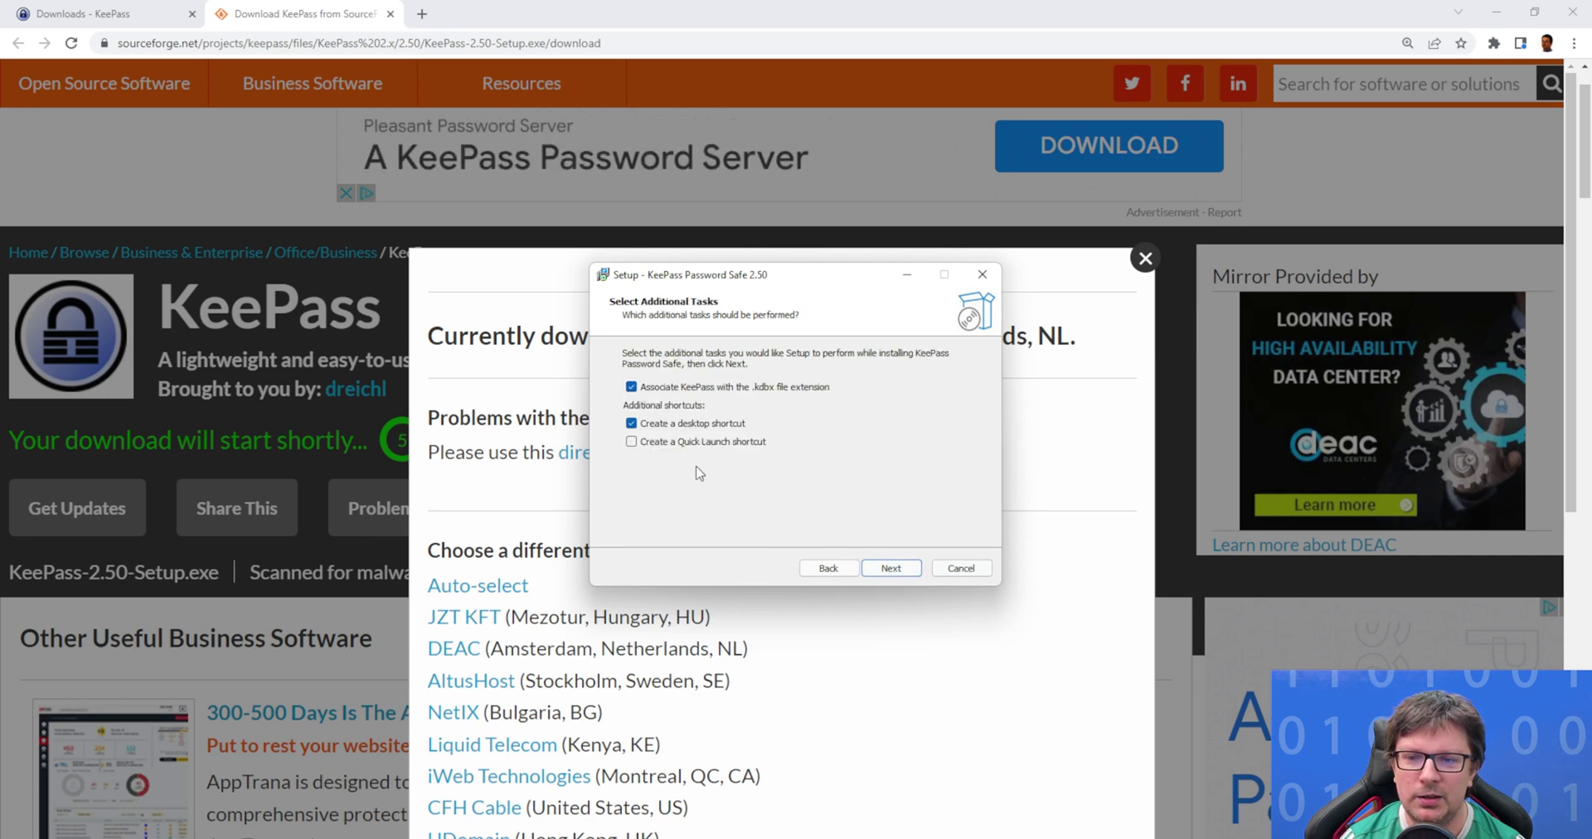
{"action": "left_click", "coordinate": [894, 573]}
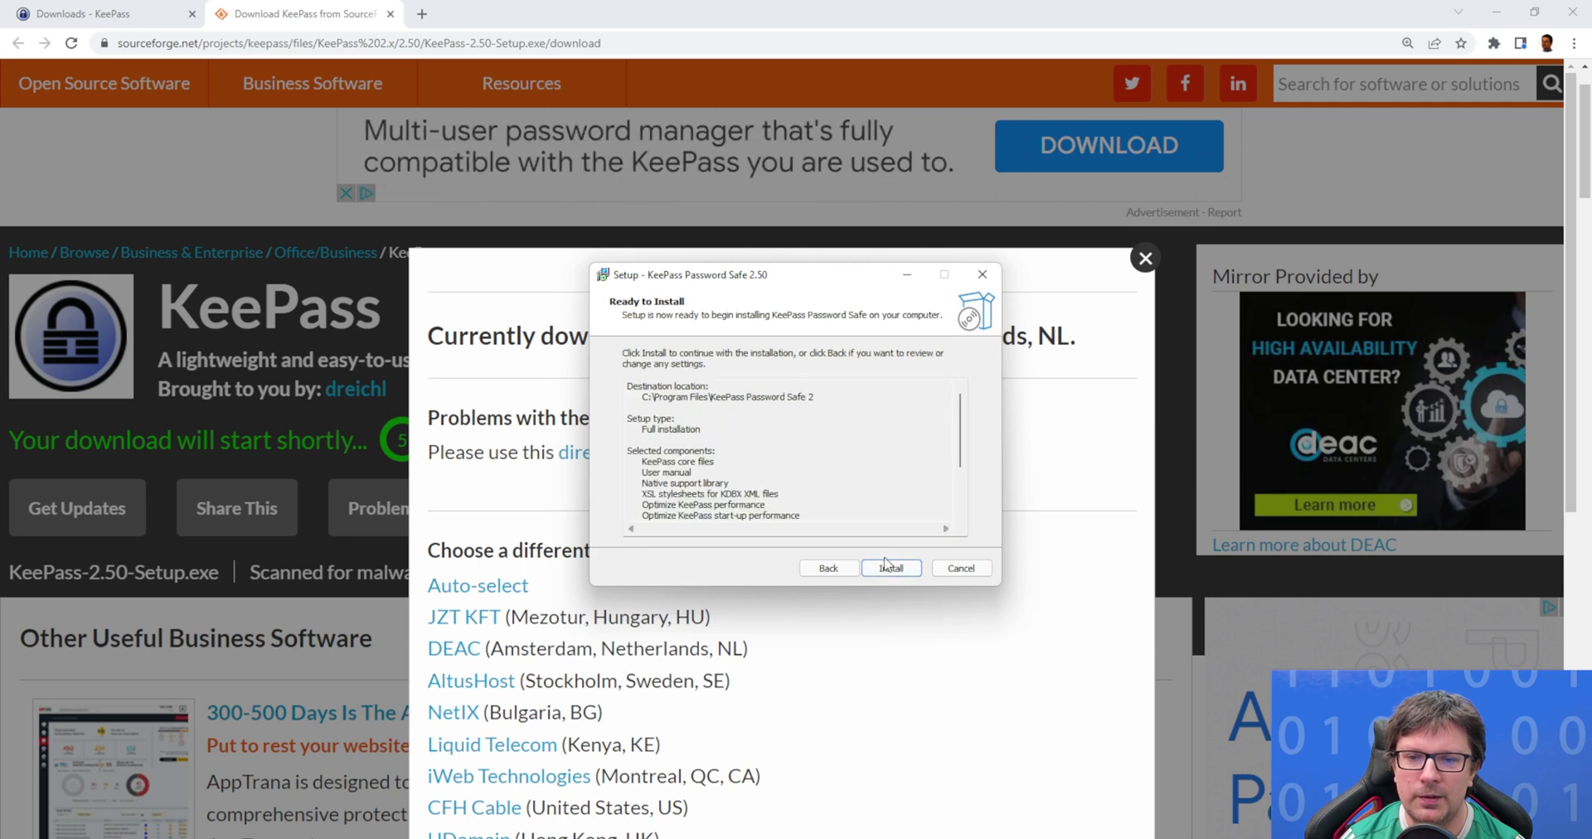
{"action": "left_click", "coordinate": [892, 571]}
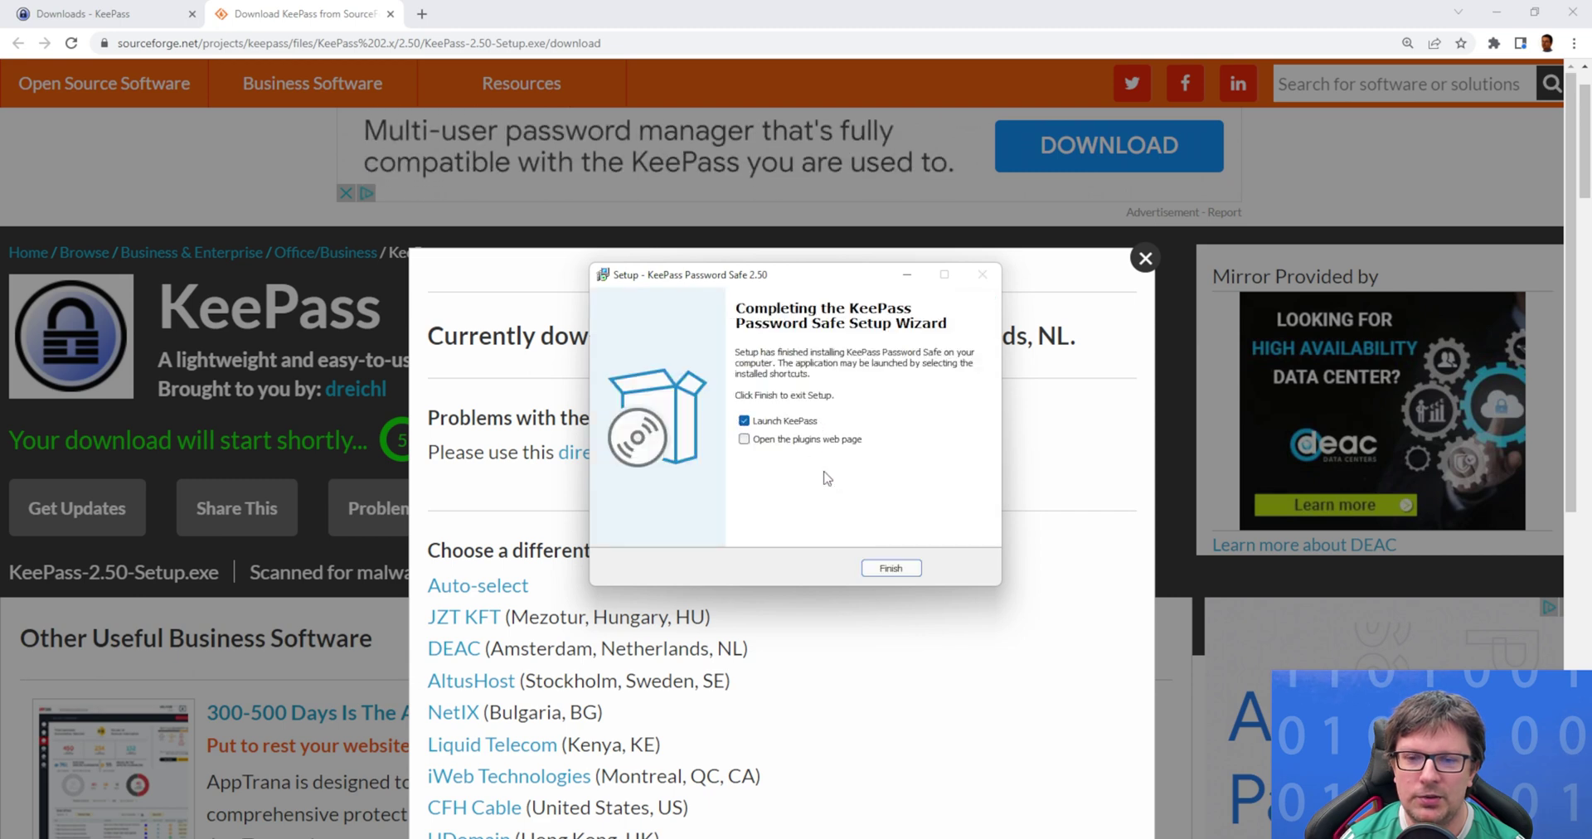
{"action": "left_click", "coordinate": [890, 569]}
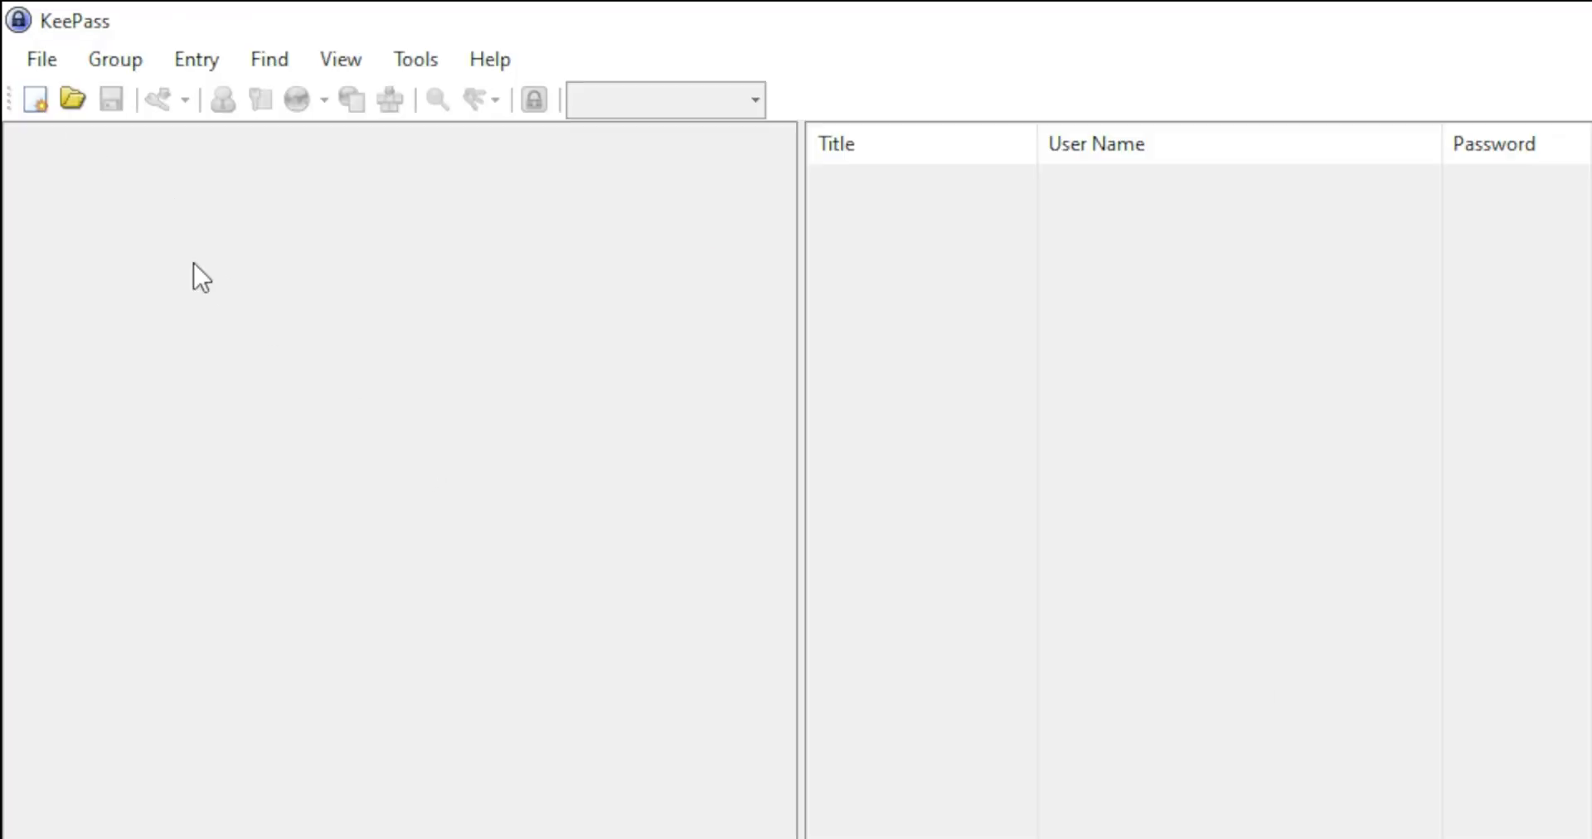
Create a new database and save it as Database.kdbx in the user's home folder.
{"action": "left_click", "coordinate": [40, 63]}
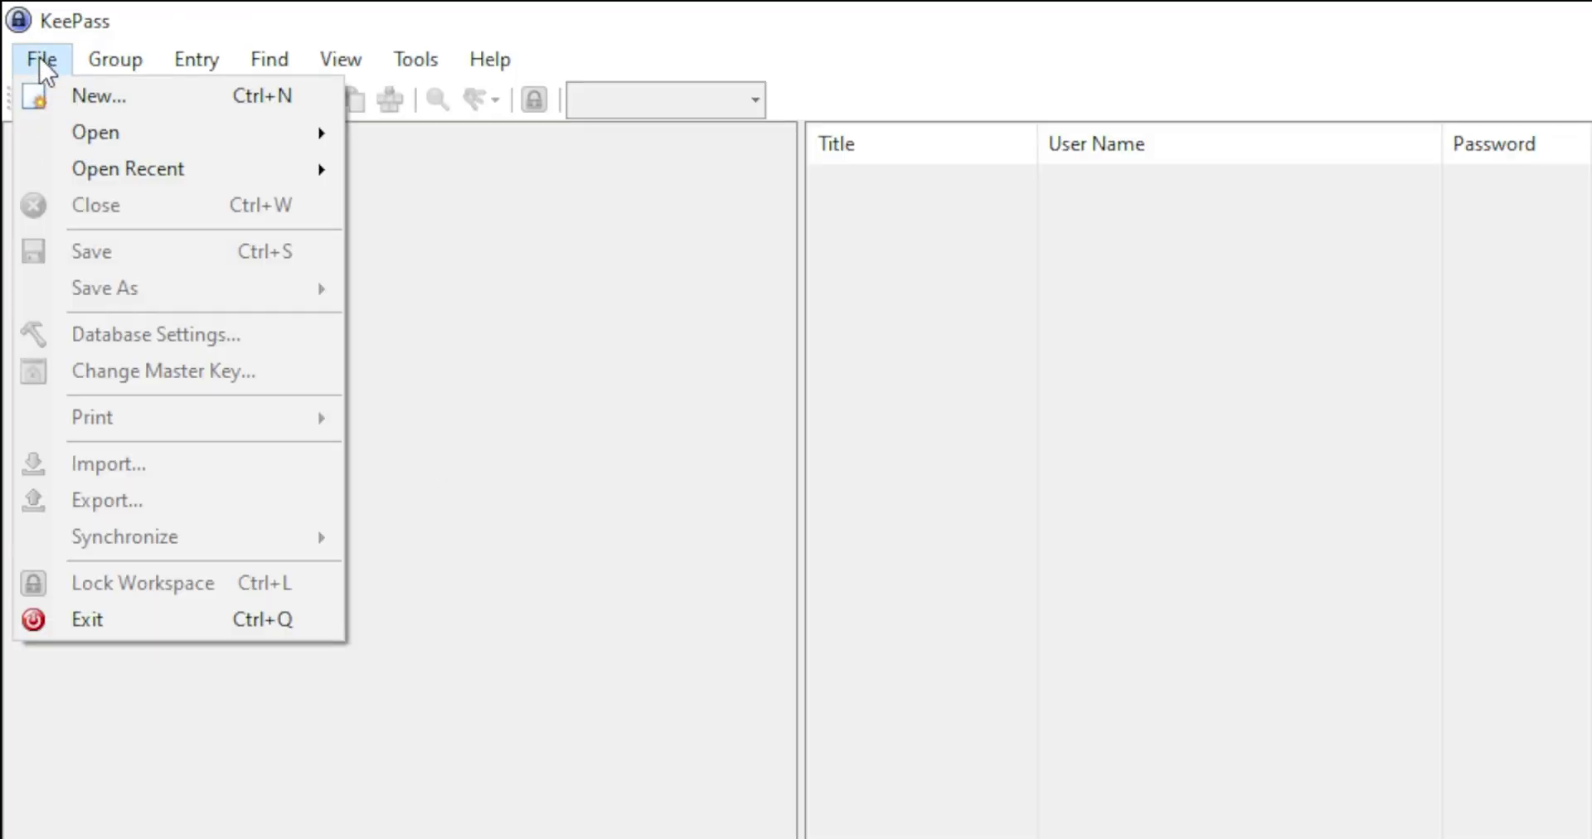
{"action": "left_click", "coordinate": [618, 303]}
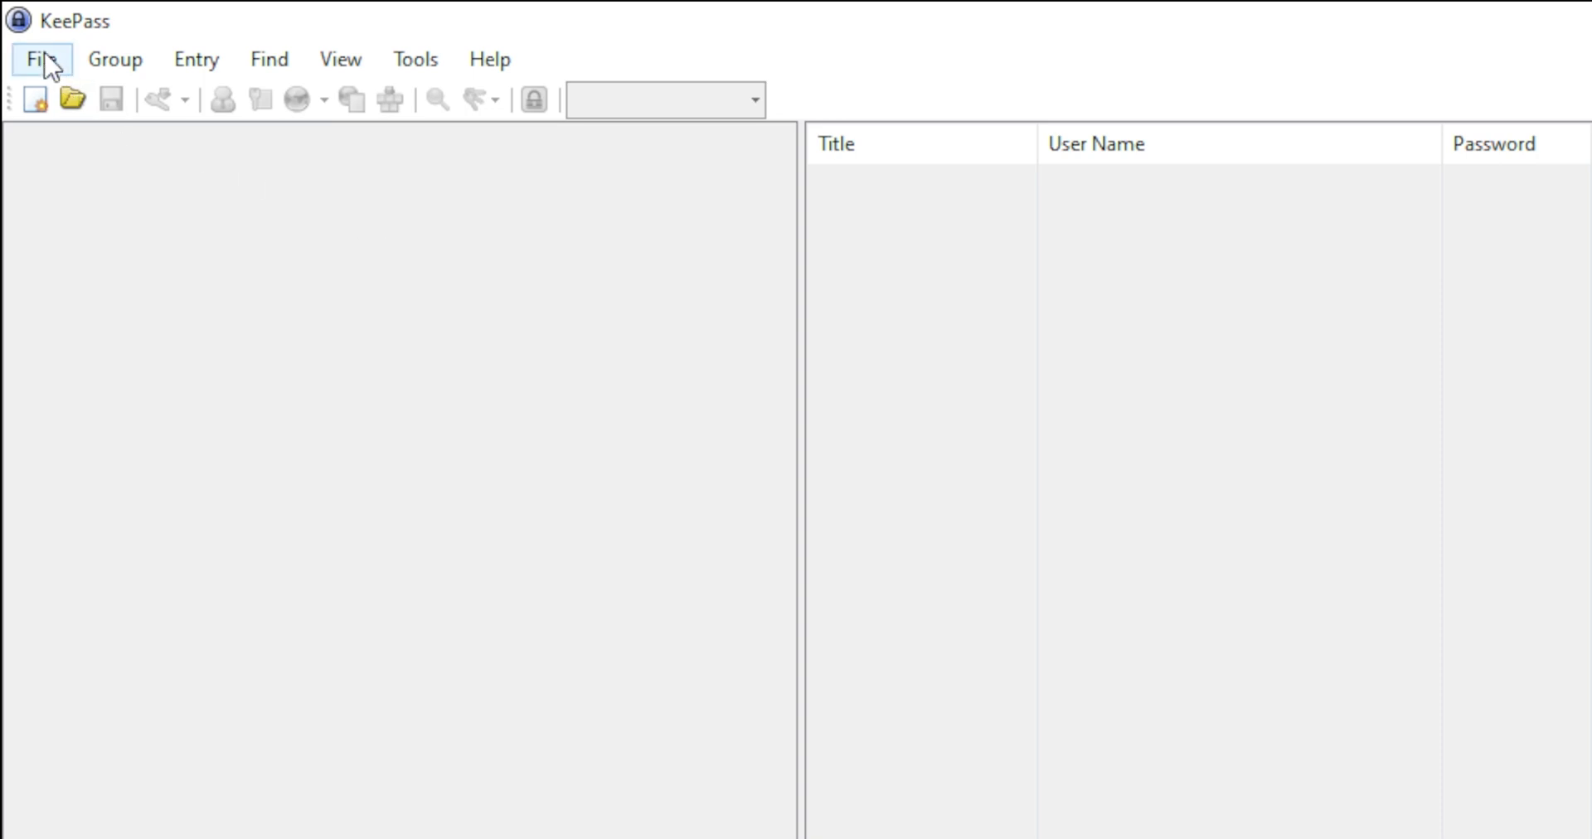
{"action": "left_click", "coordinate": [35, 99]}
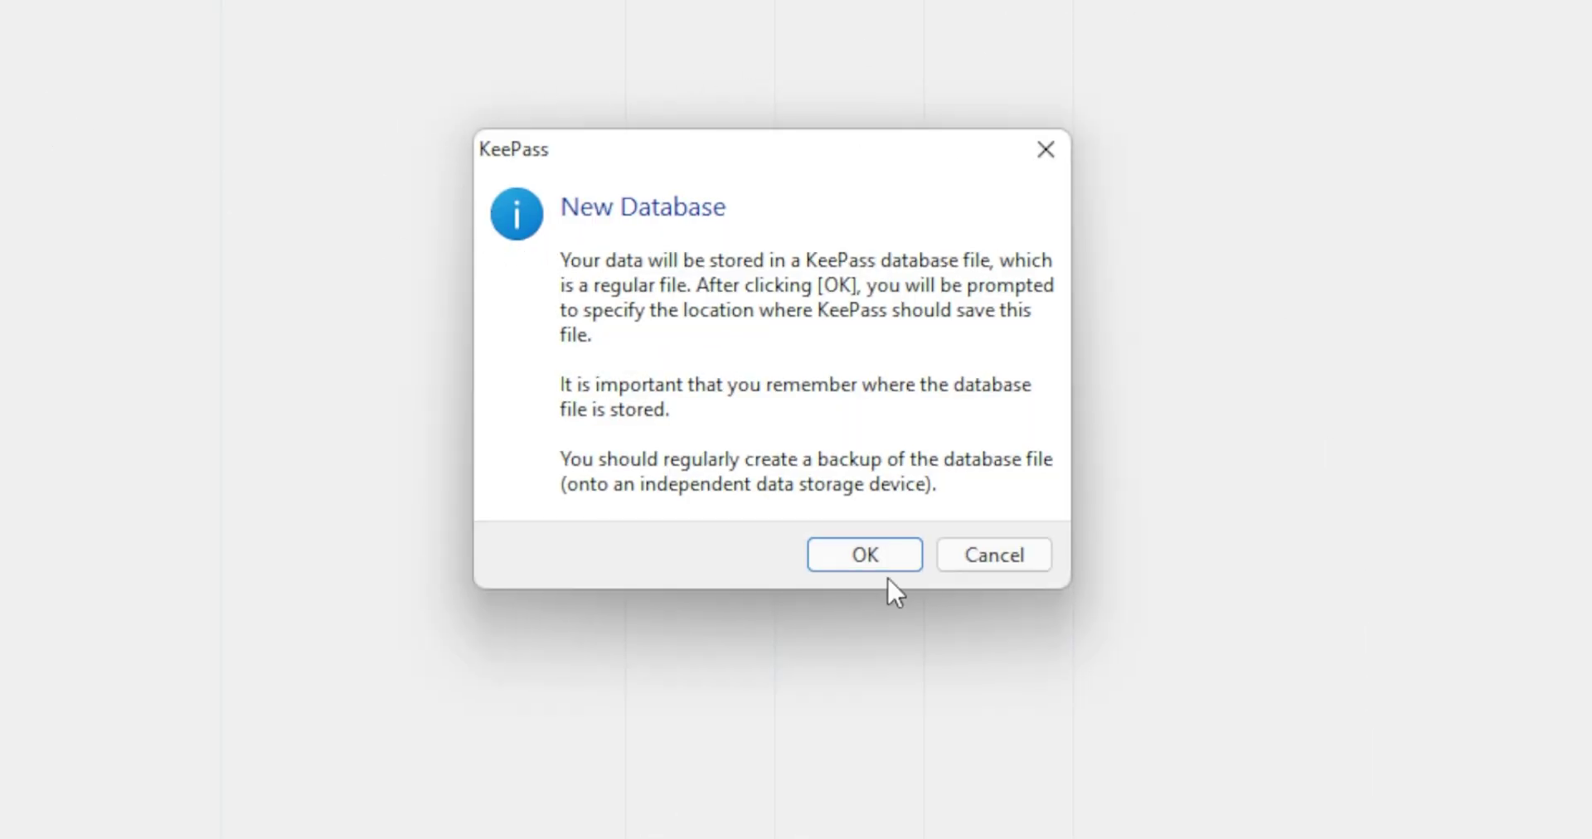
{"action": "left_click", "coordinate": [865, 556]}
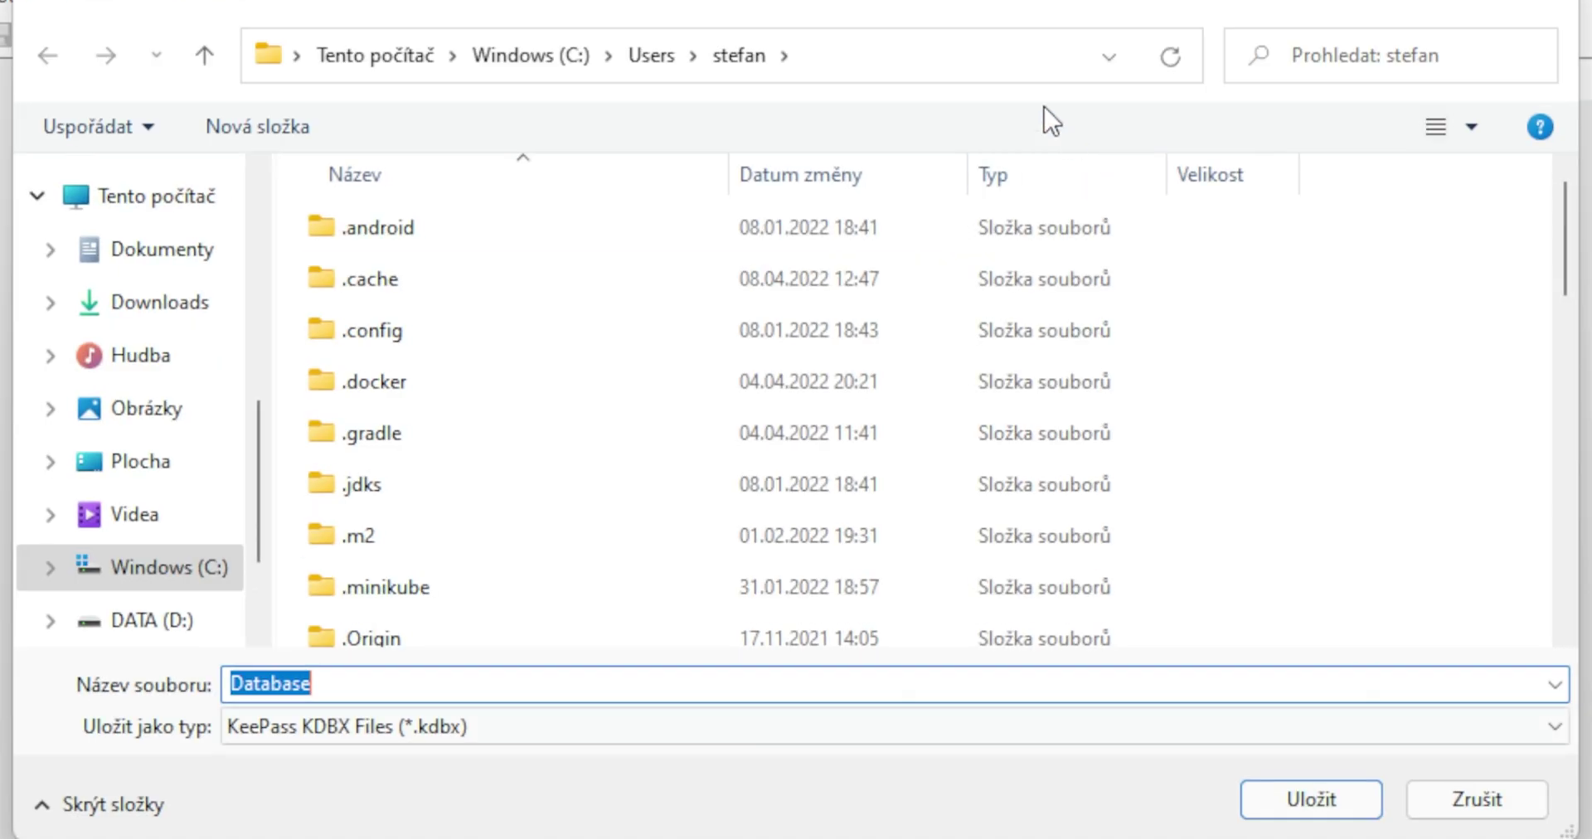
{"action": "left_click_drag", "start_coordinate": [962, 0], "coordinate": [1591, 217]}
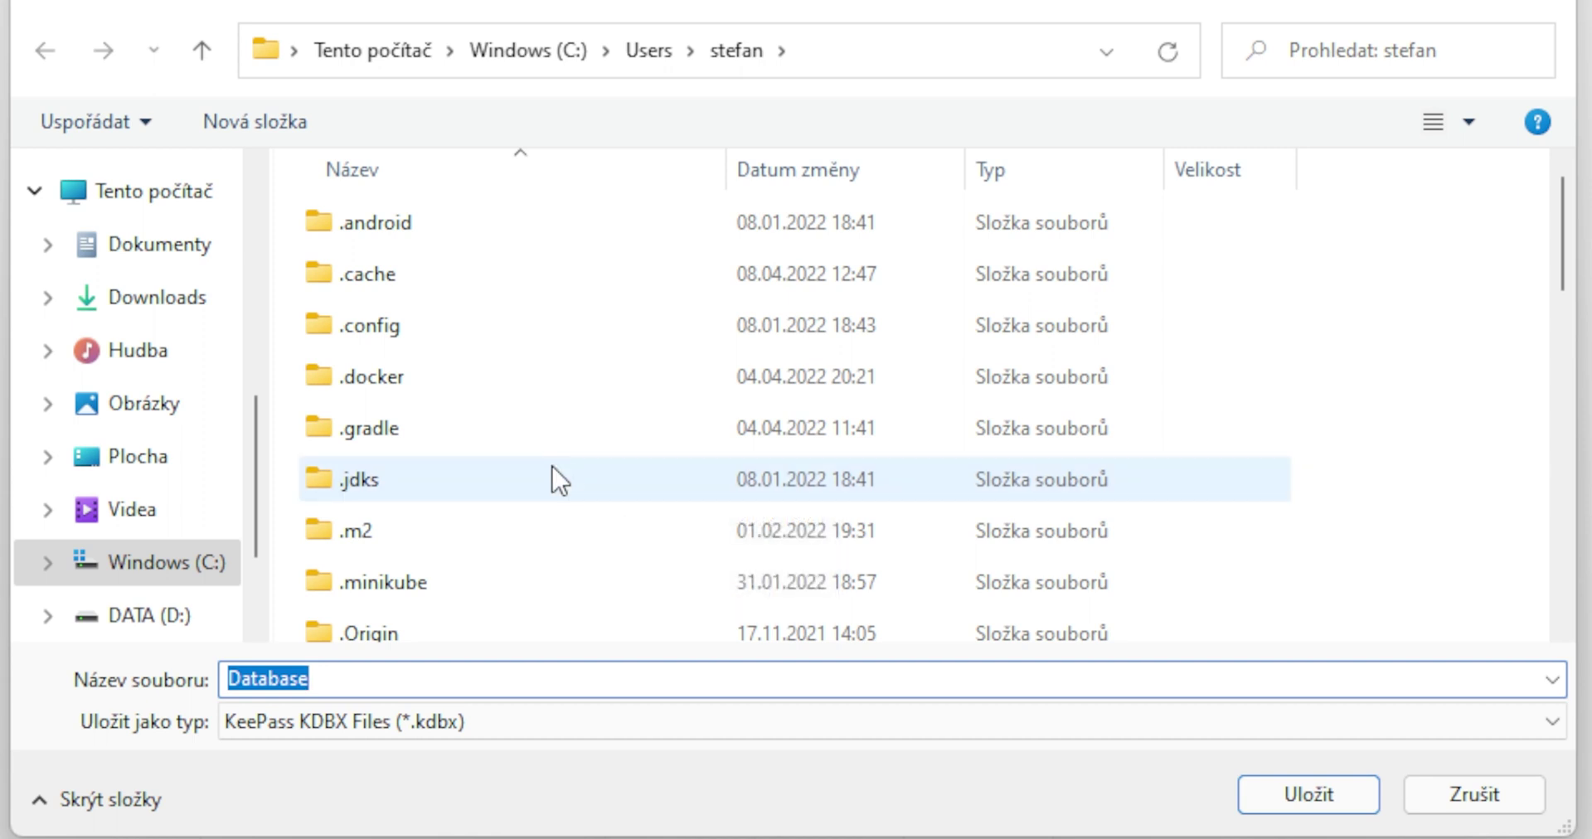
{"action": "mouse_move", "coordinate": [553, 468]}
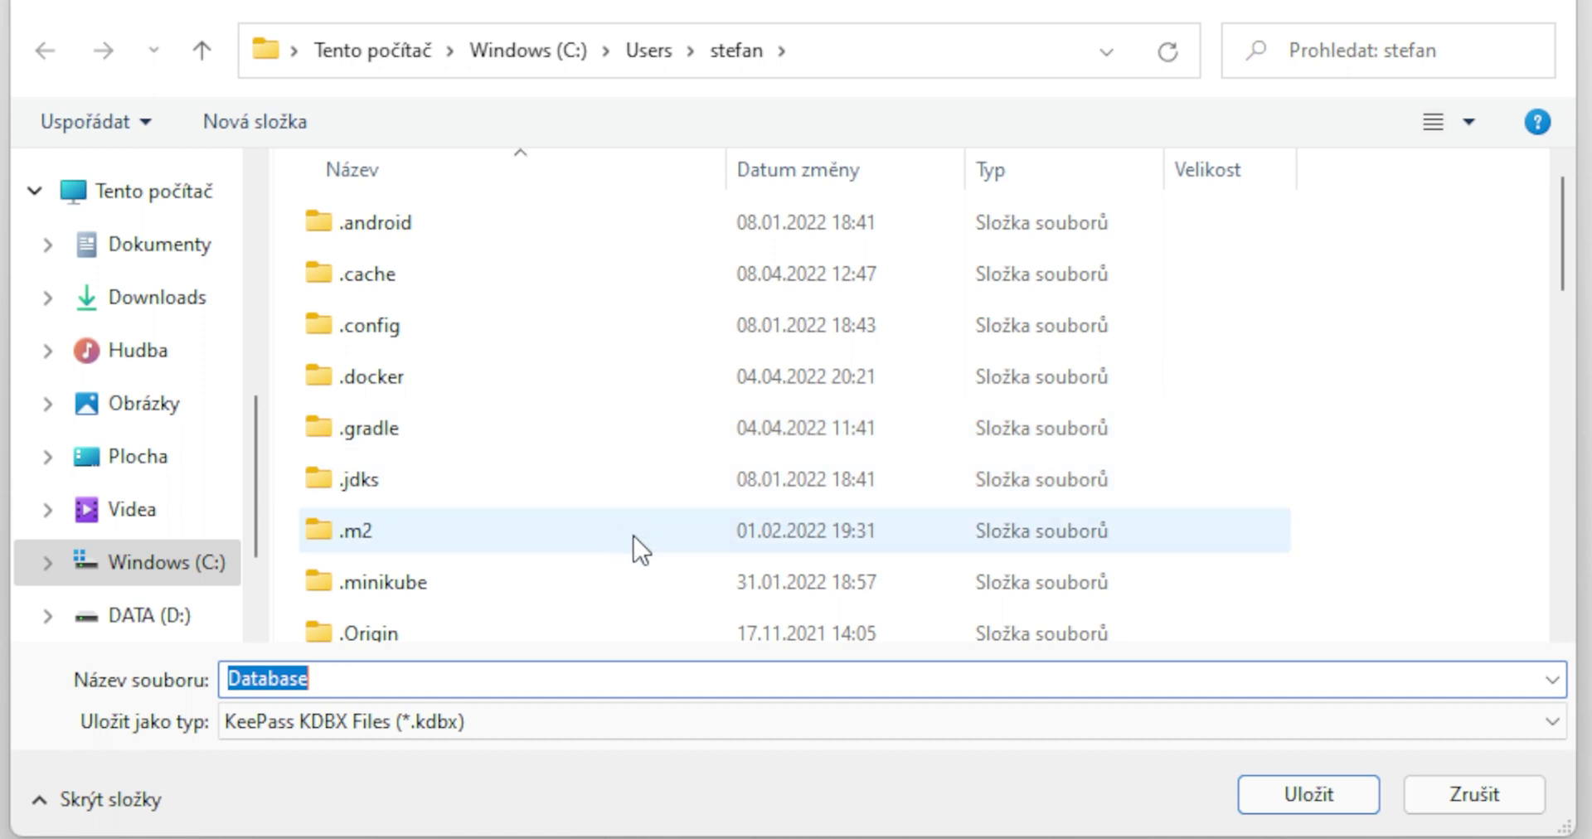
{"action": "mouse_move", "coordinate": [639, 528]}
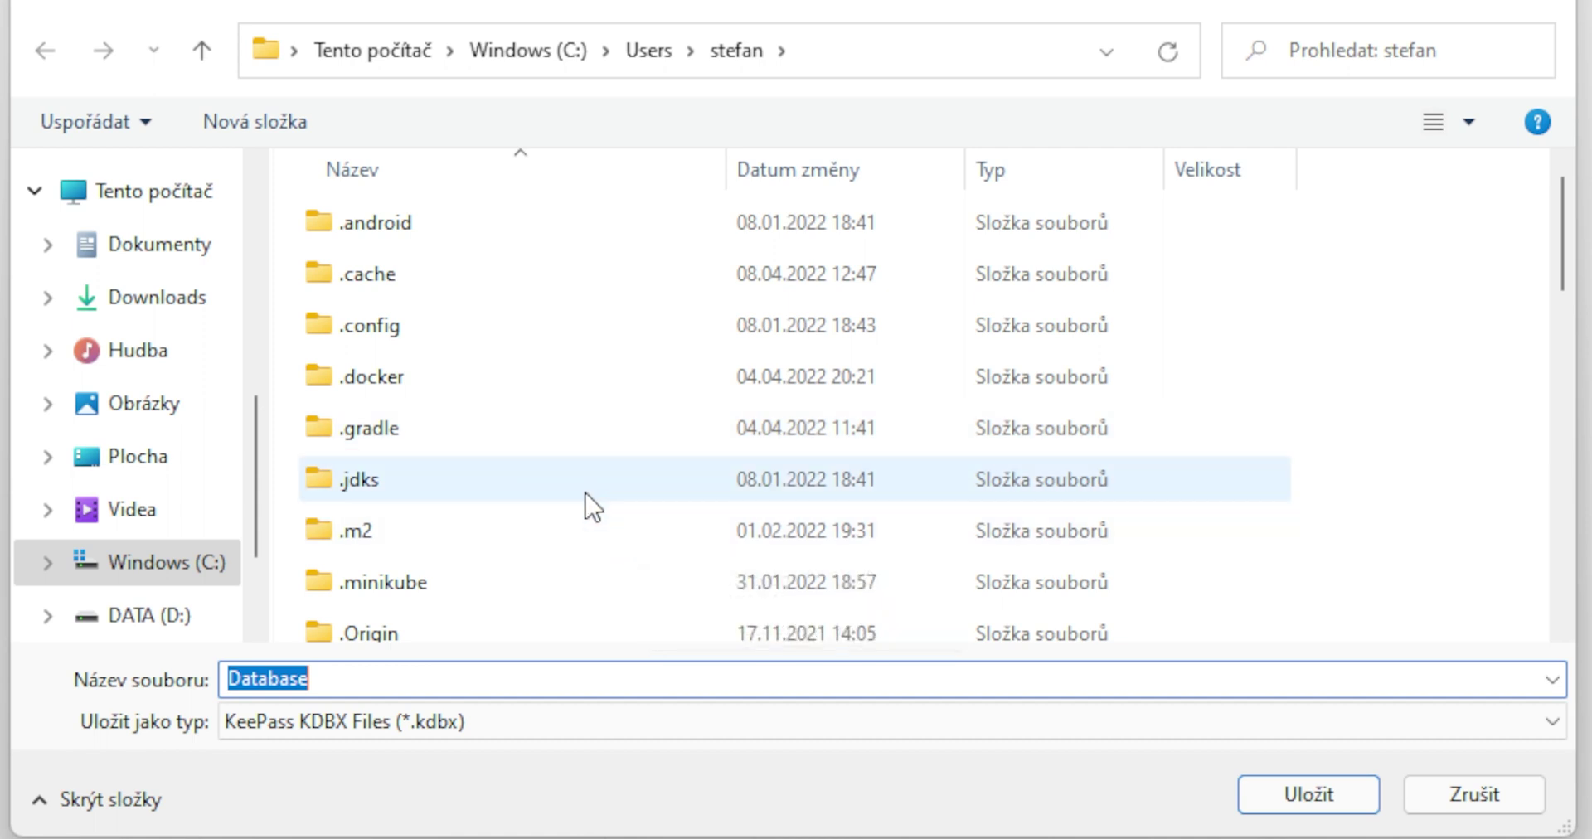
{"action": "mouse_move", "coordinate": [591, 503]}
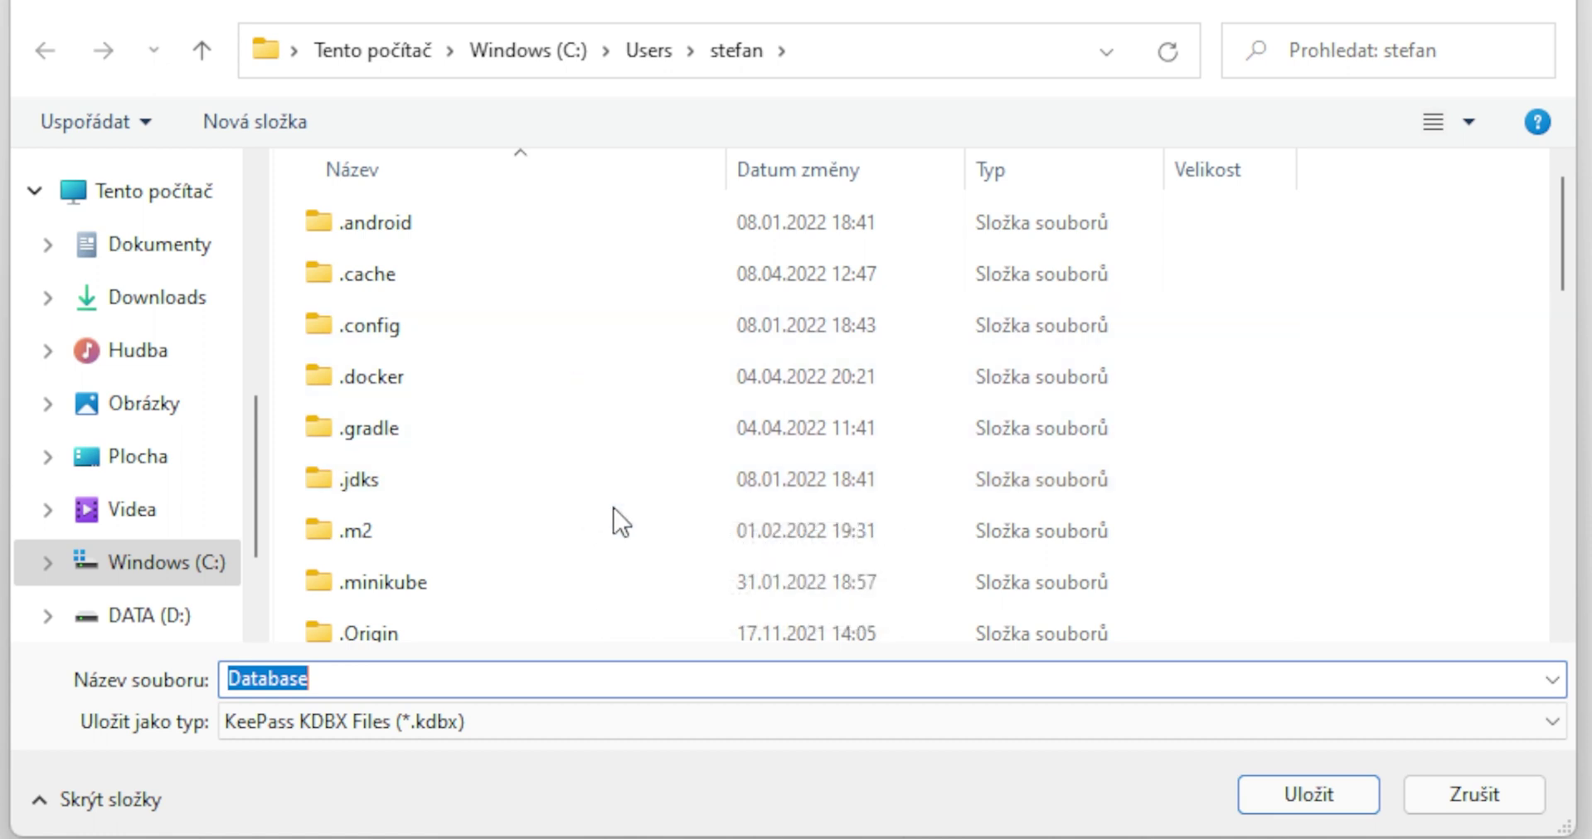
{"action": "left_click", "coordinate": [1314, 797]}
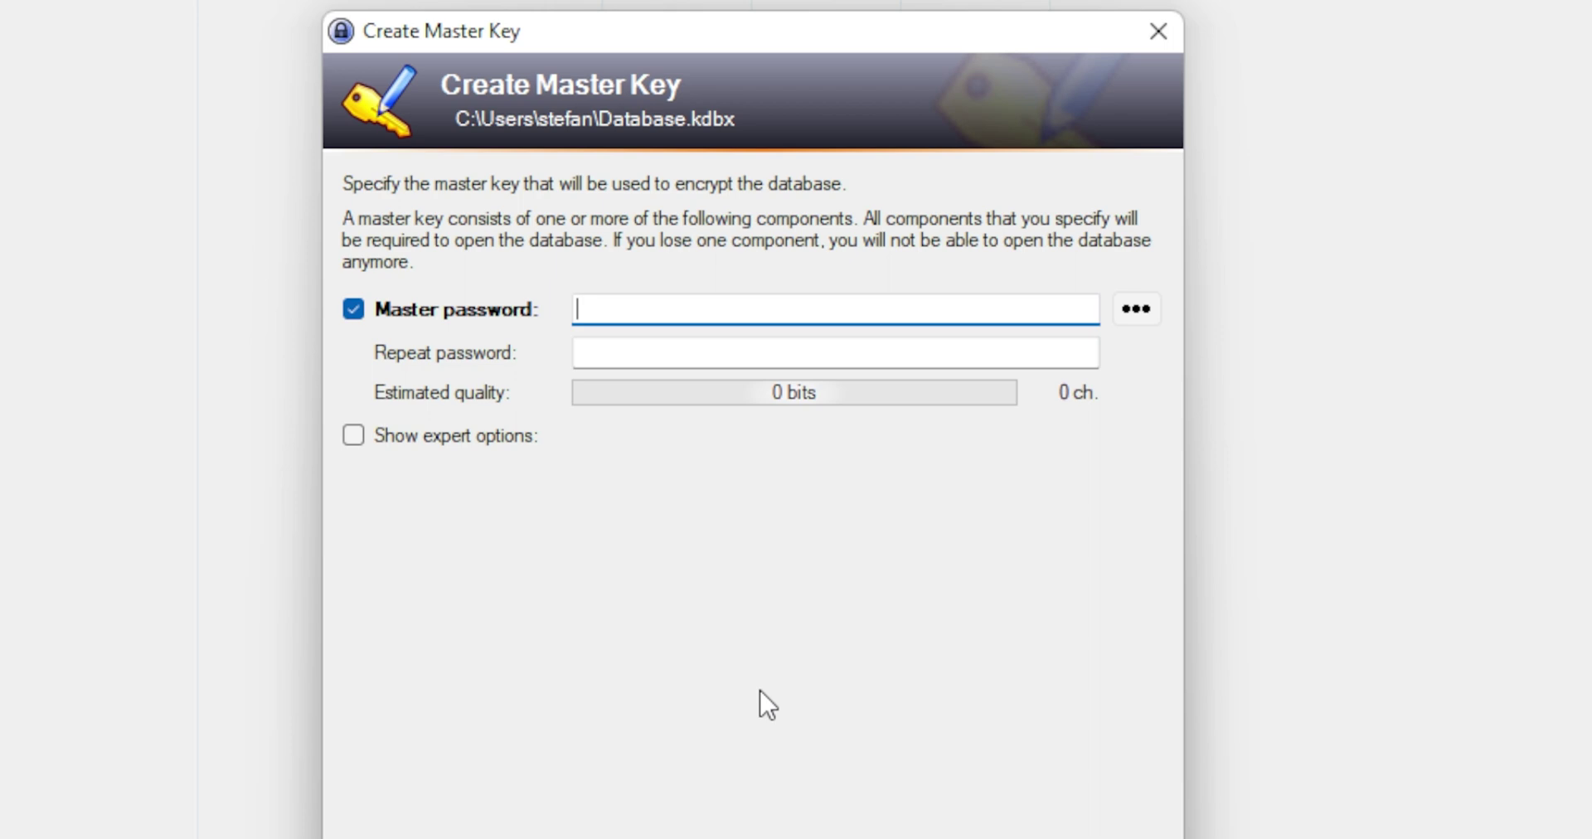
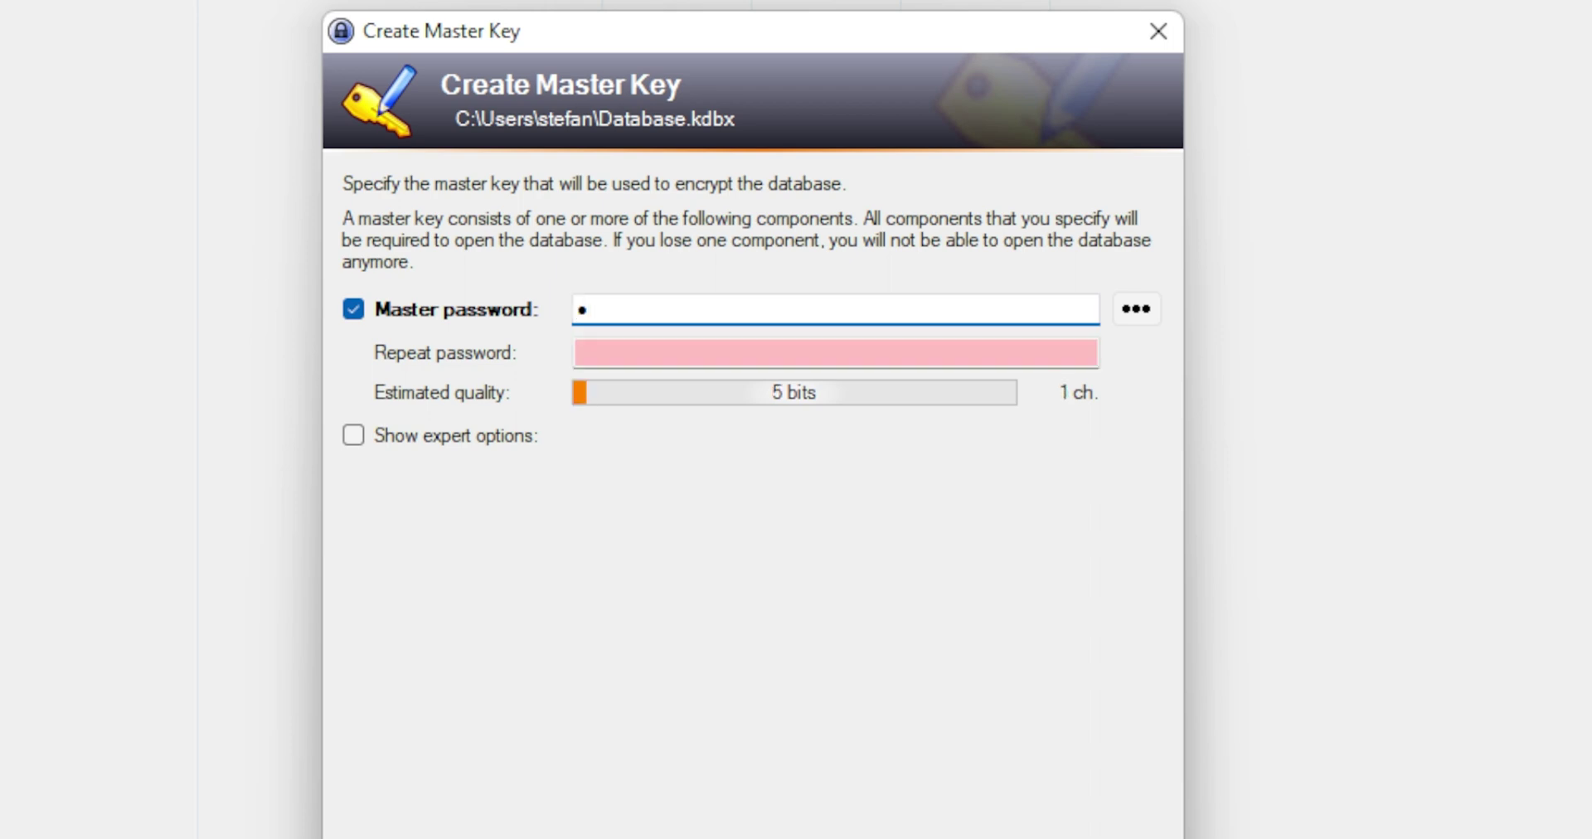
Enter a 31-character master password shown as plain text, and confirm the master key.
{"action": "left_click", "coordinate": [1144, 321]}
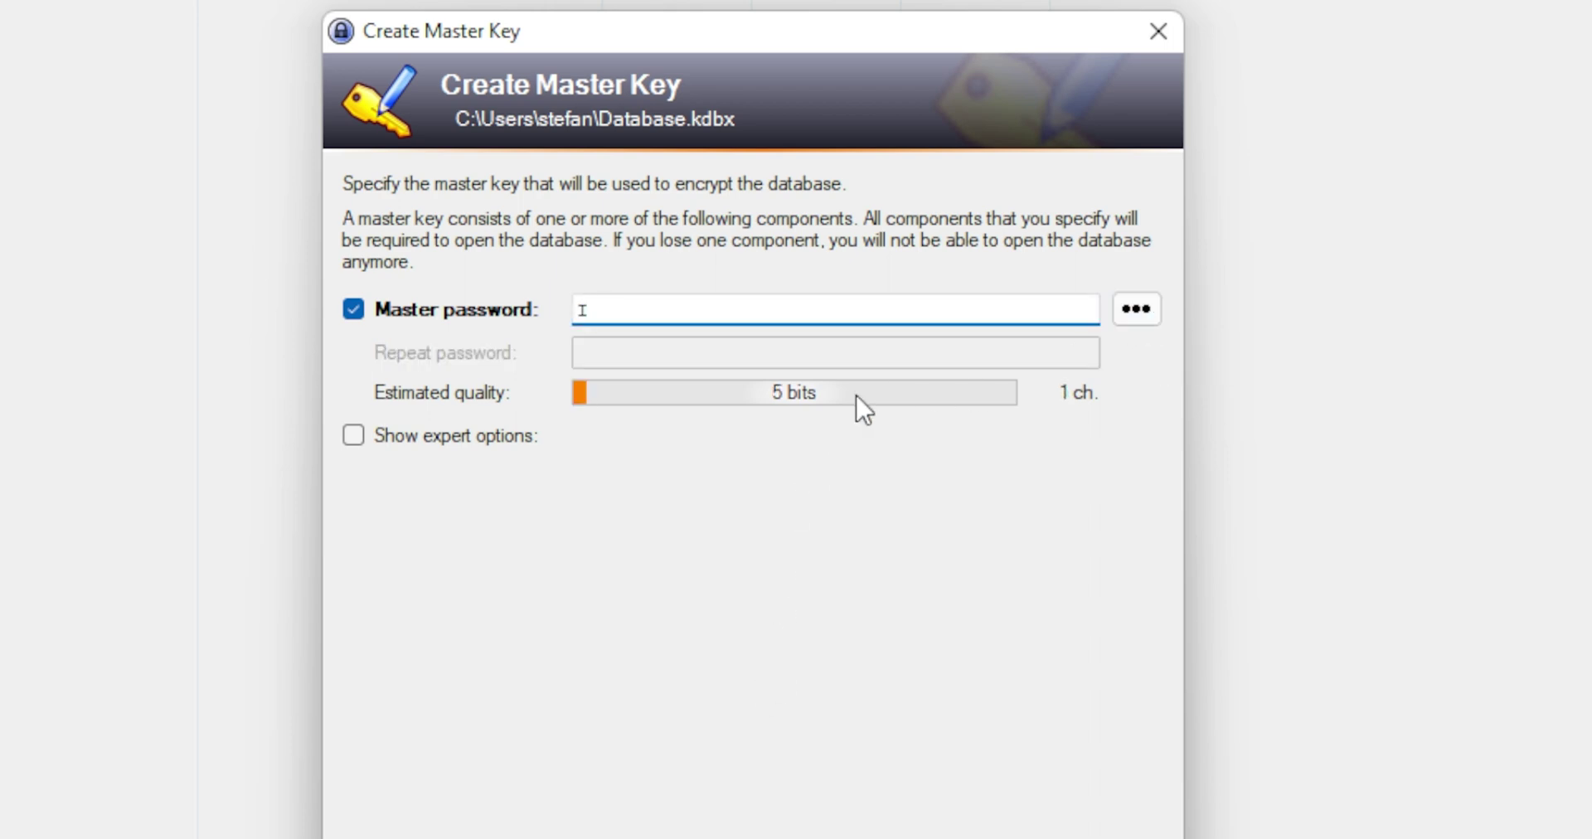
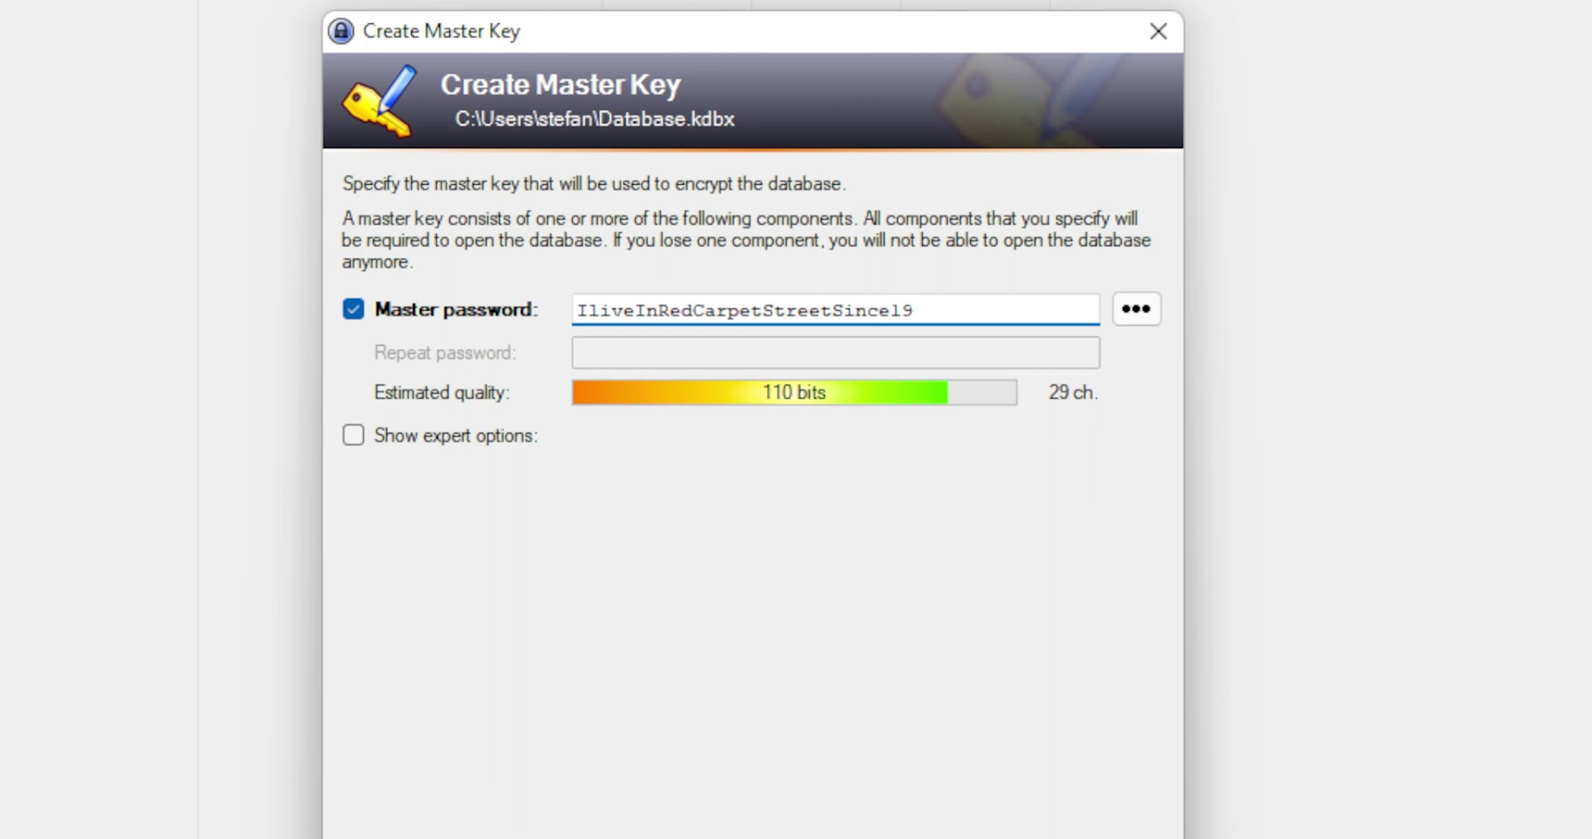
{"action": "left_click_drag", "start_coordinate": [954, 311], "coordinate": [545, 320]}
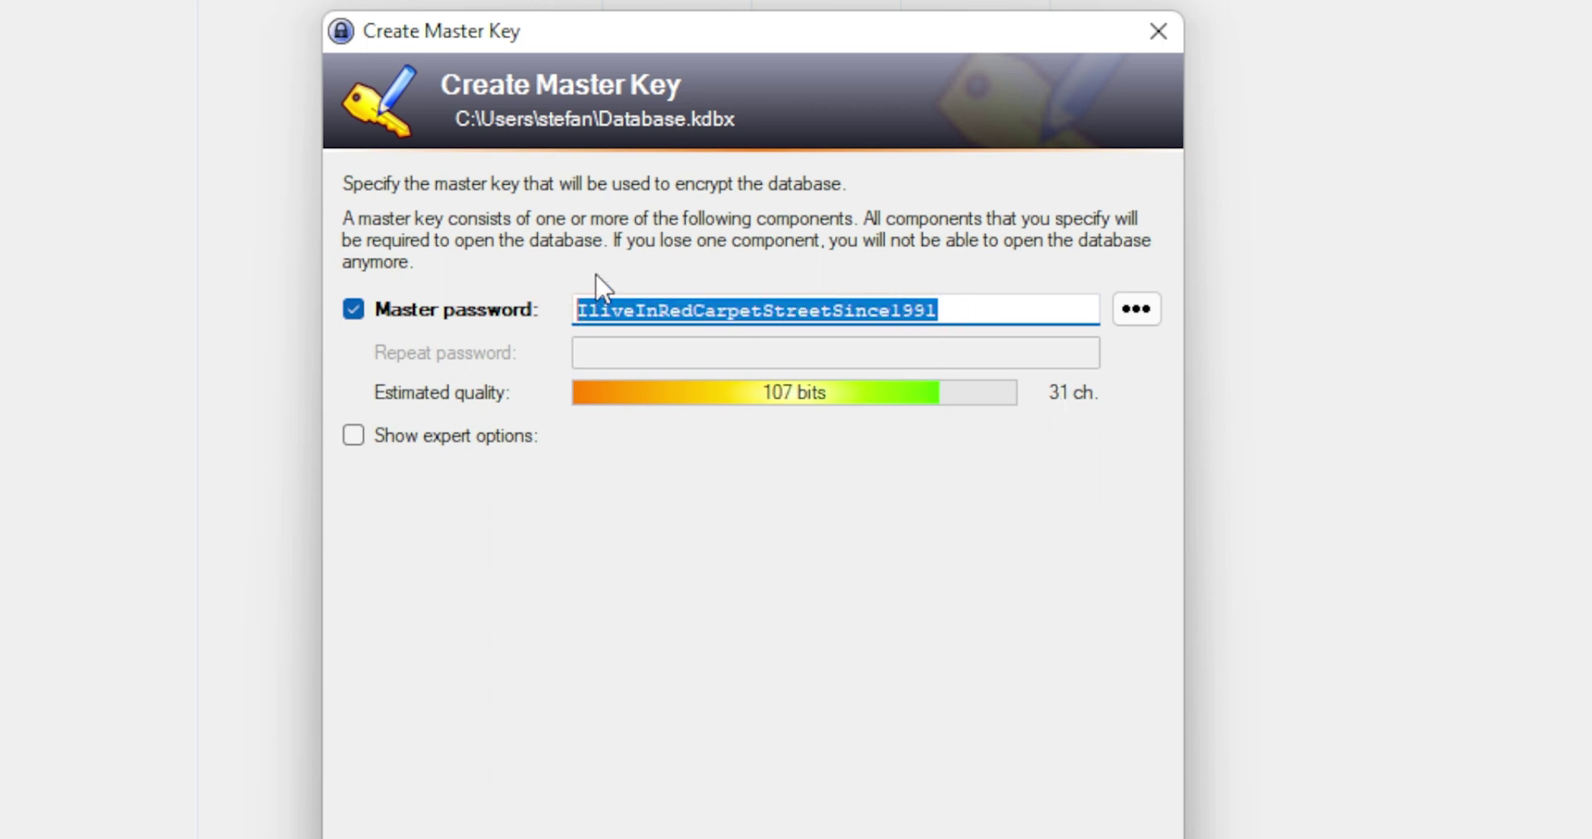
{"action": "left_click", "coordinate": [524, 448]}
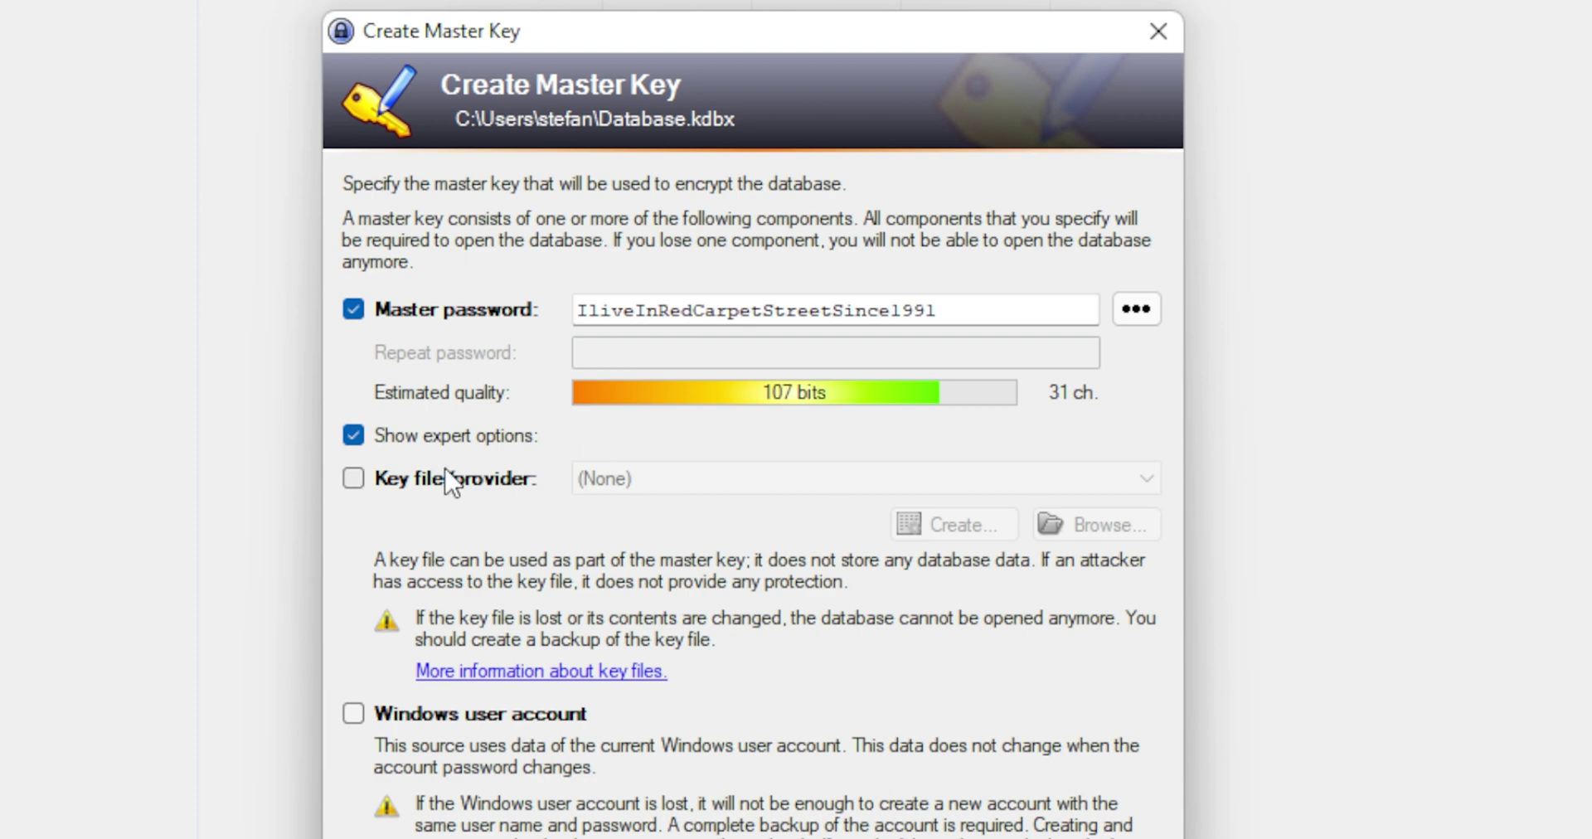
{"action": "left_click", "coordinate": [460, 438]}
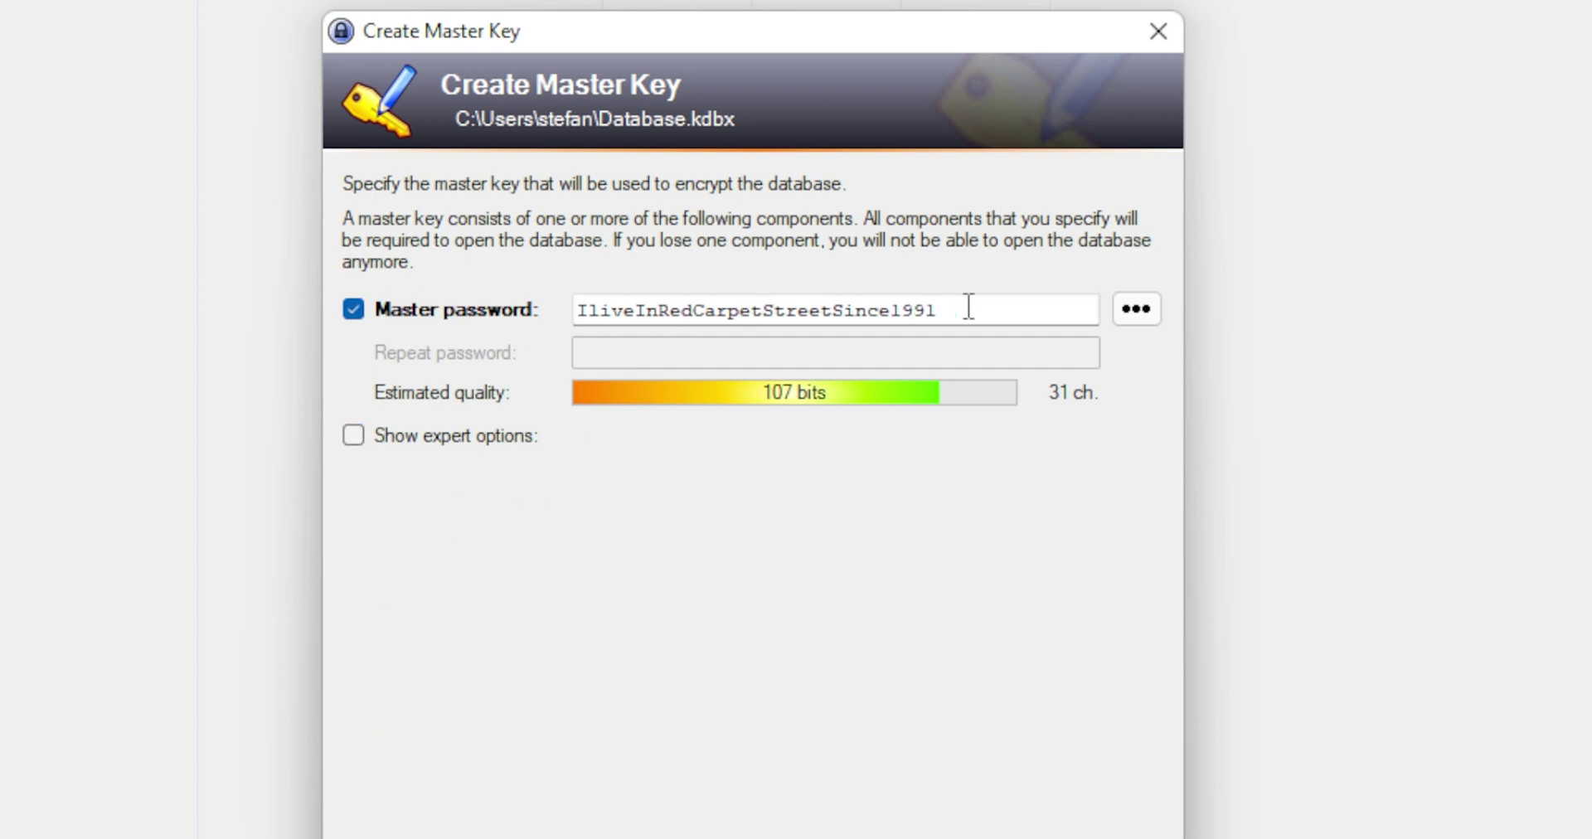
{"action": "left_click_drag", "start_coordinate": [981, 313], "coordinate": [551, 310]}
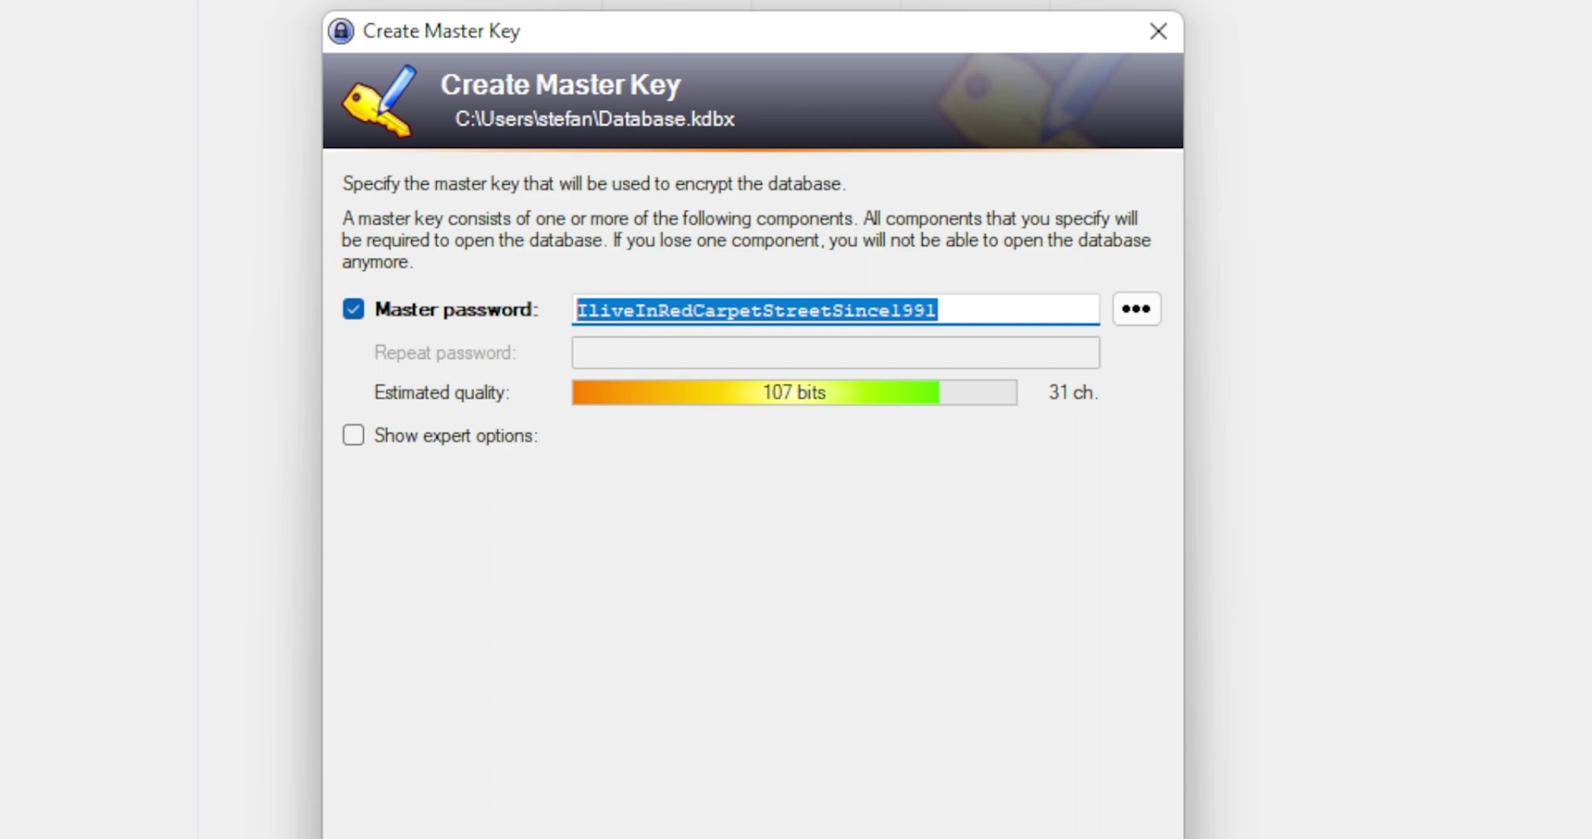
{"action": "key", "text": "Return"}
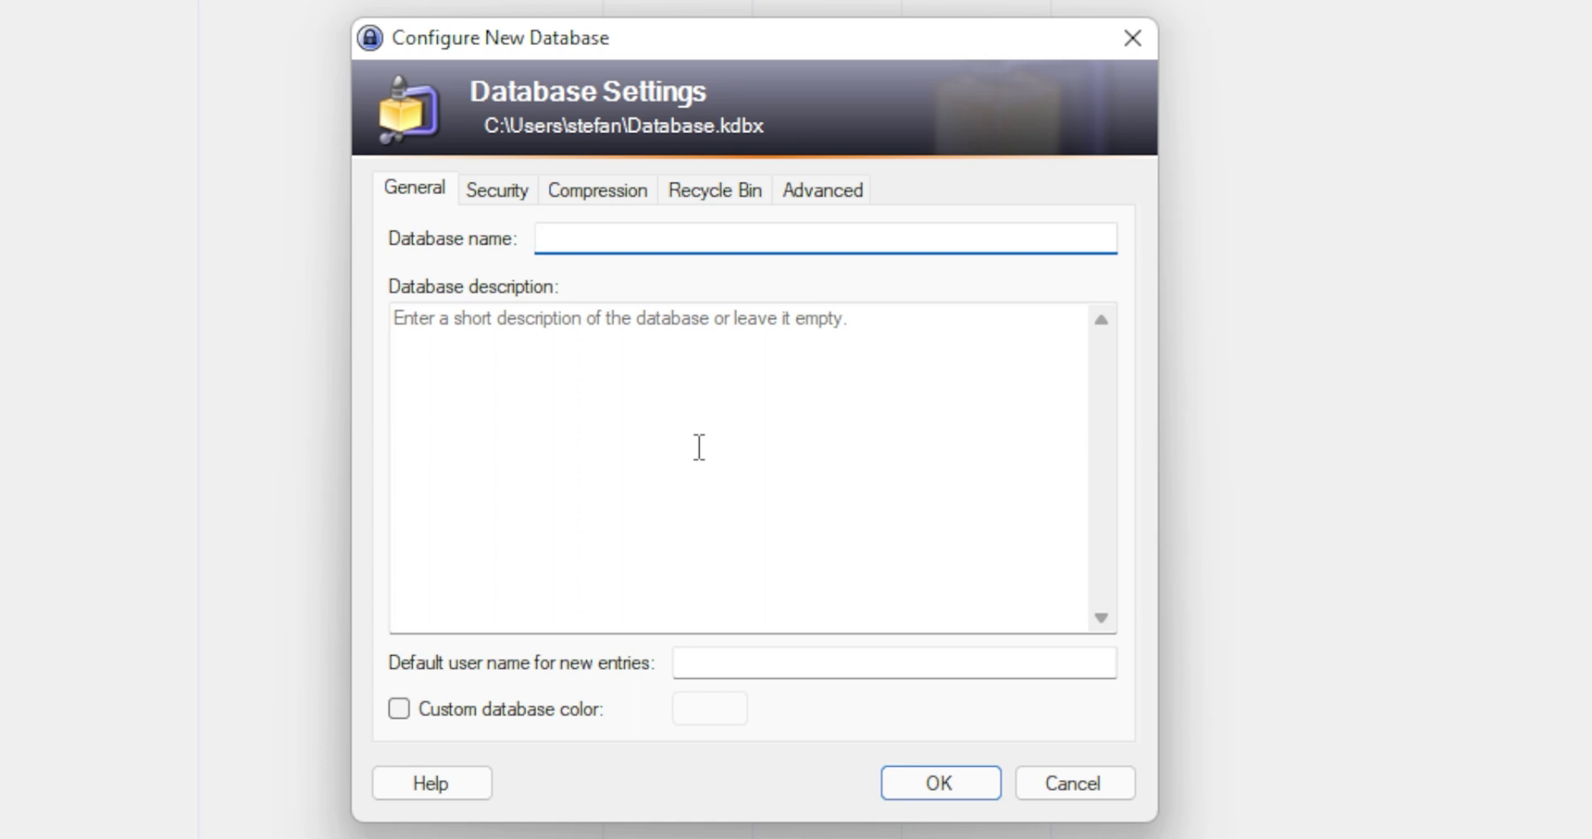
Check the Security tab, keeping AES/Rijndael, then the Compression, Recycle Bin and Advanced tabs unchanged.
{"action": "left_click", "coordinate": [499, 191]}
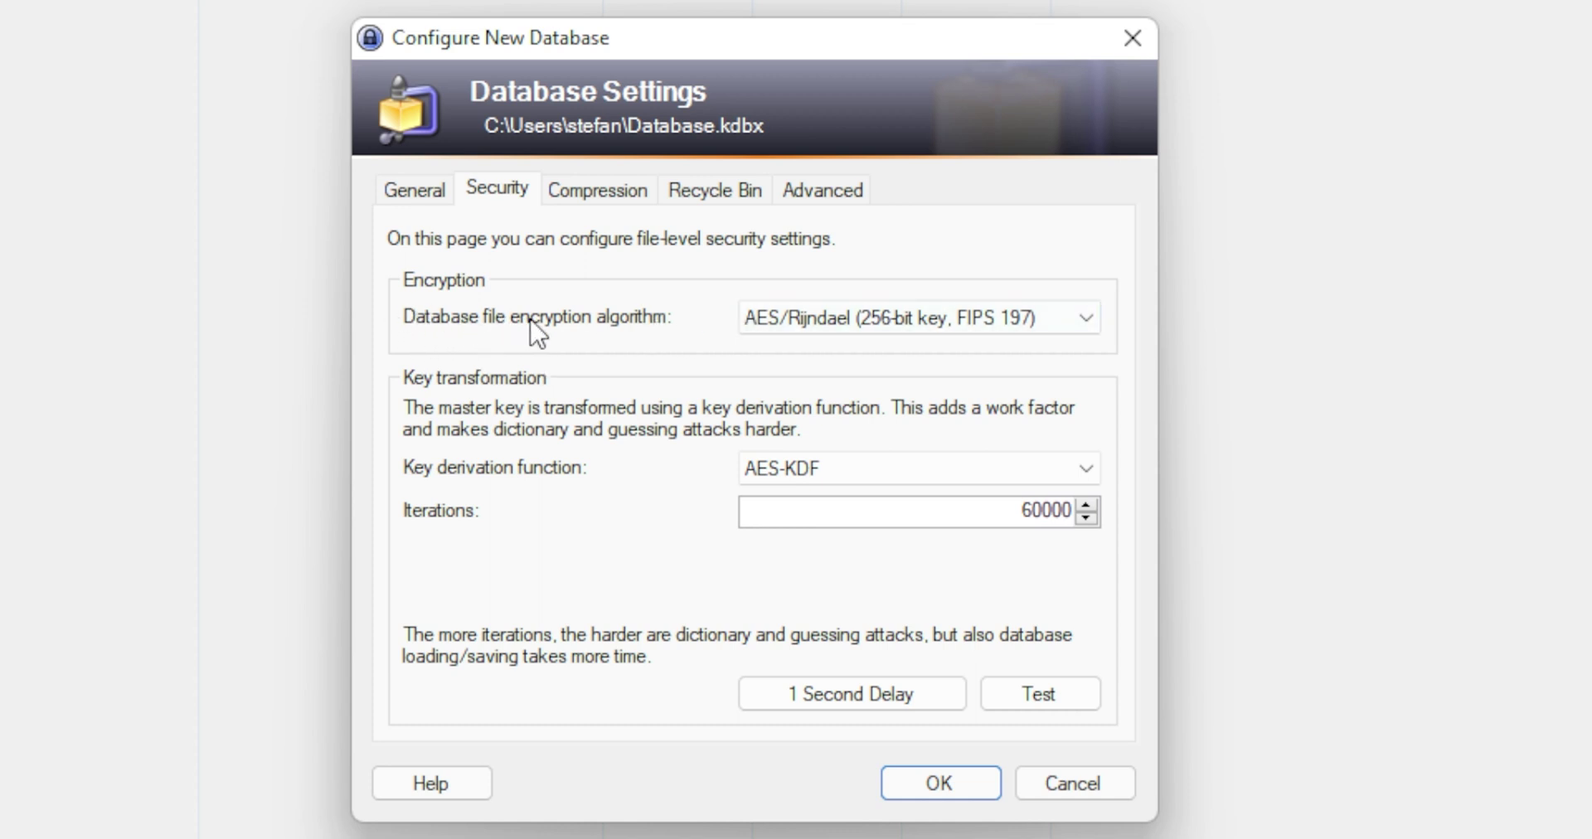
{"action": "left_click", "coordinate": [832, 326]}
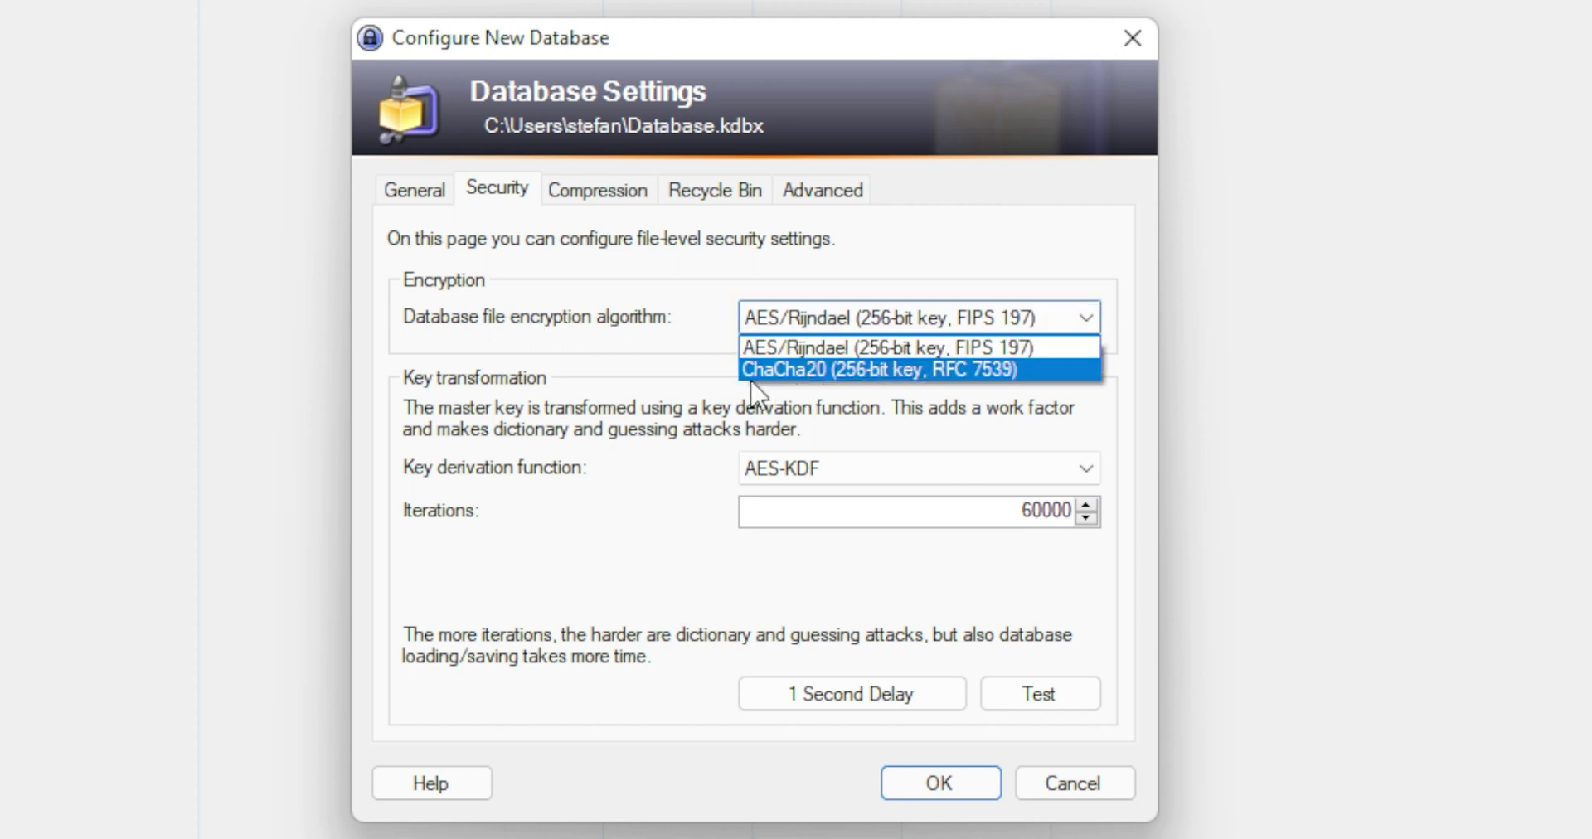
{"action": "left_click", "coordinate": [640, 463]}
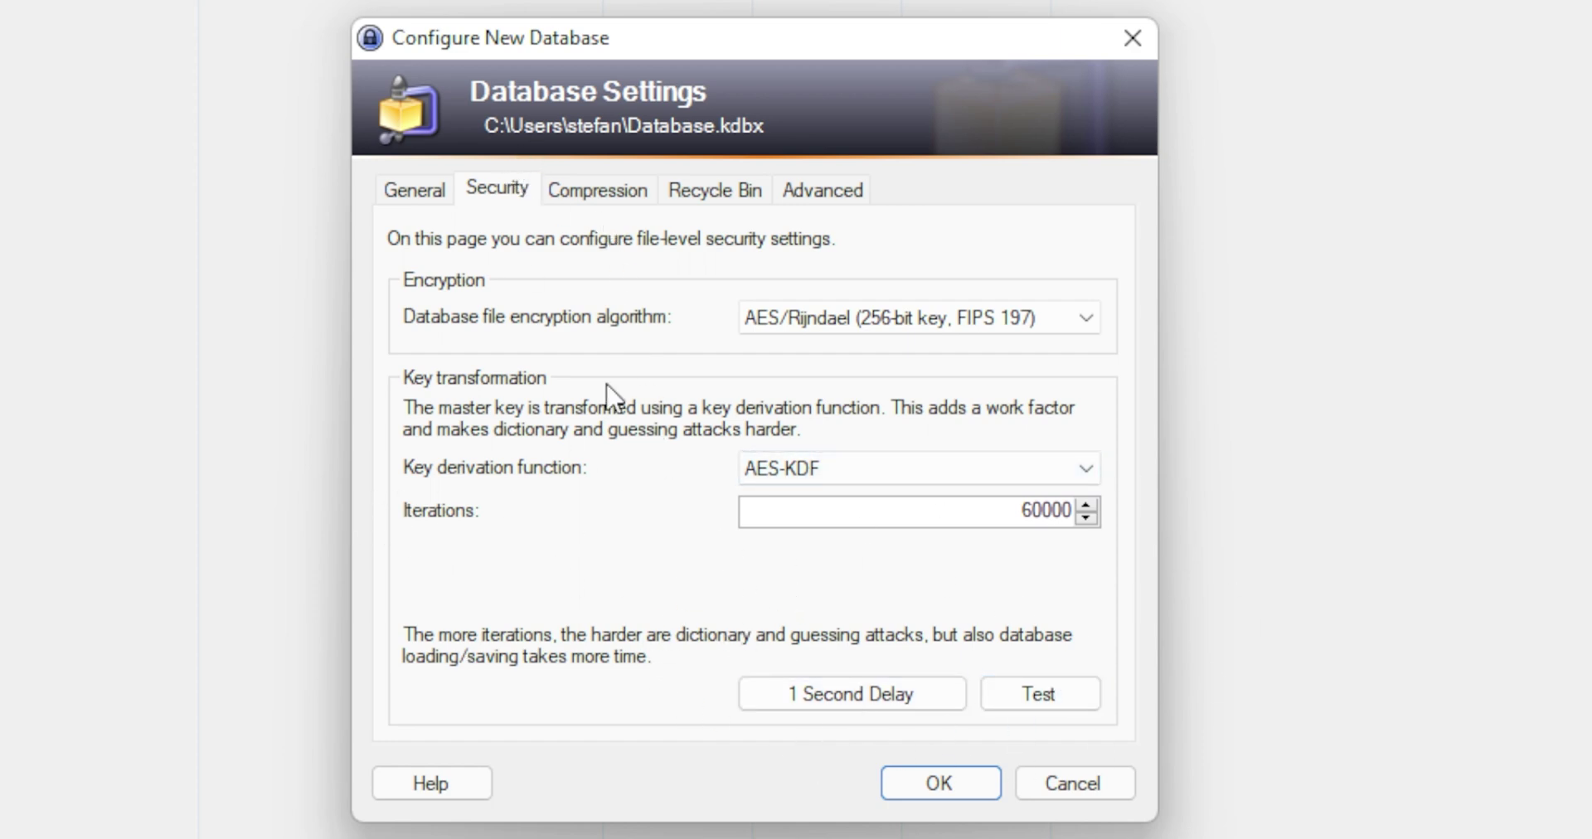
{"action": "left_click", "coordinate": [599, 197]}
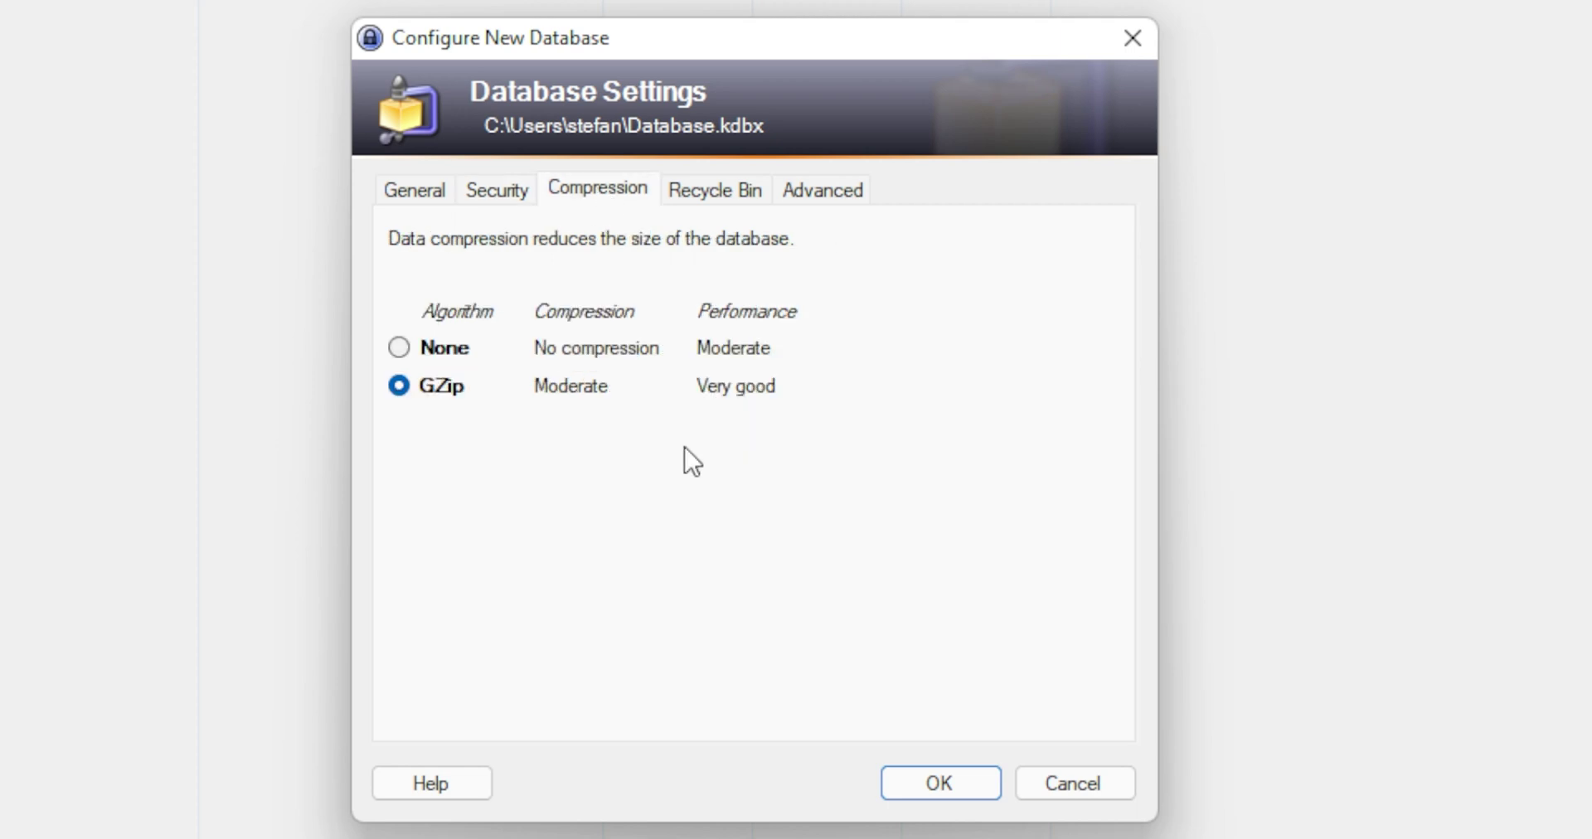
{"action": "left_click", "coordinate": [685, 199]}
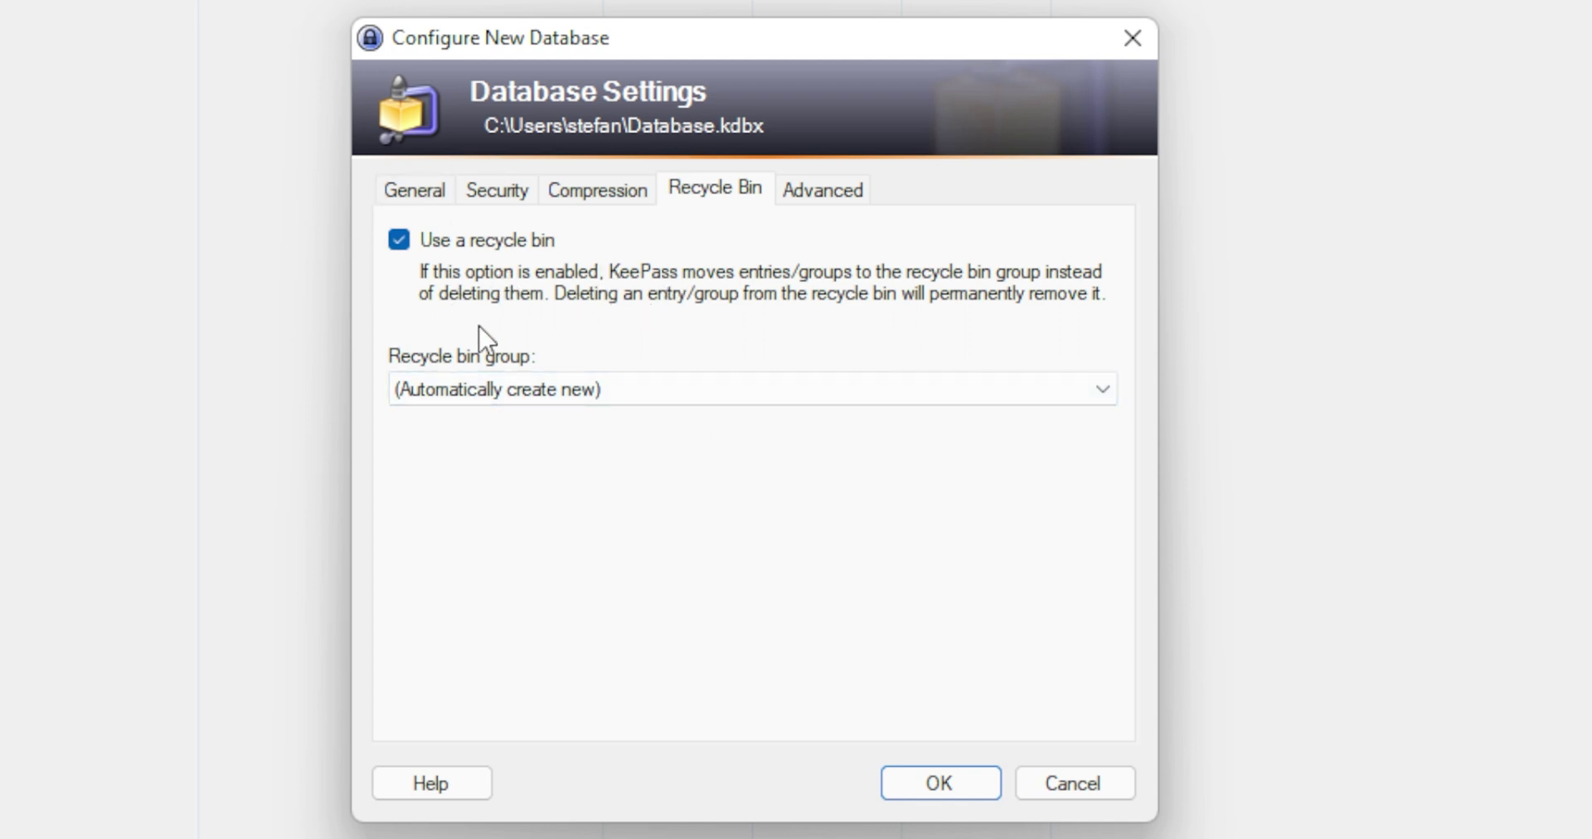
{"action": "left_click", "coordinate": [825, 199]}
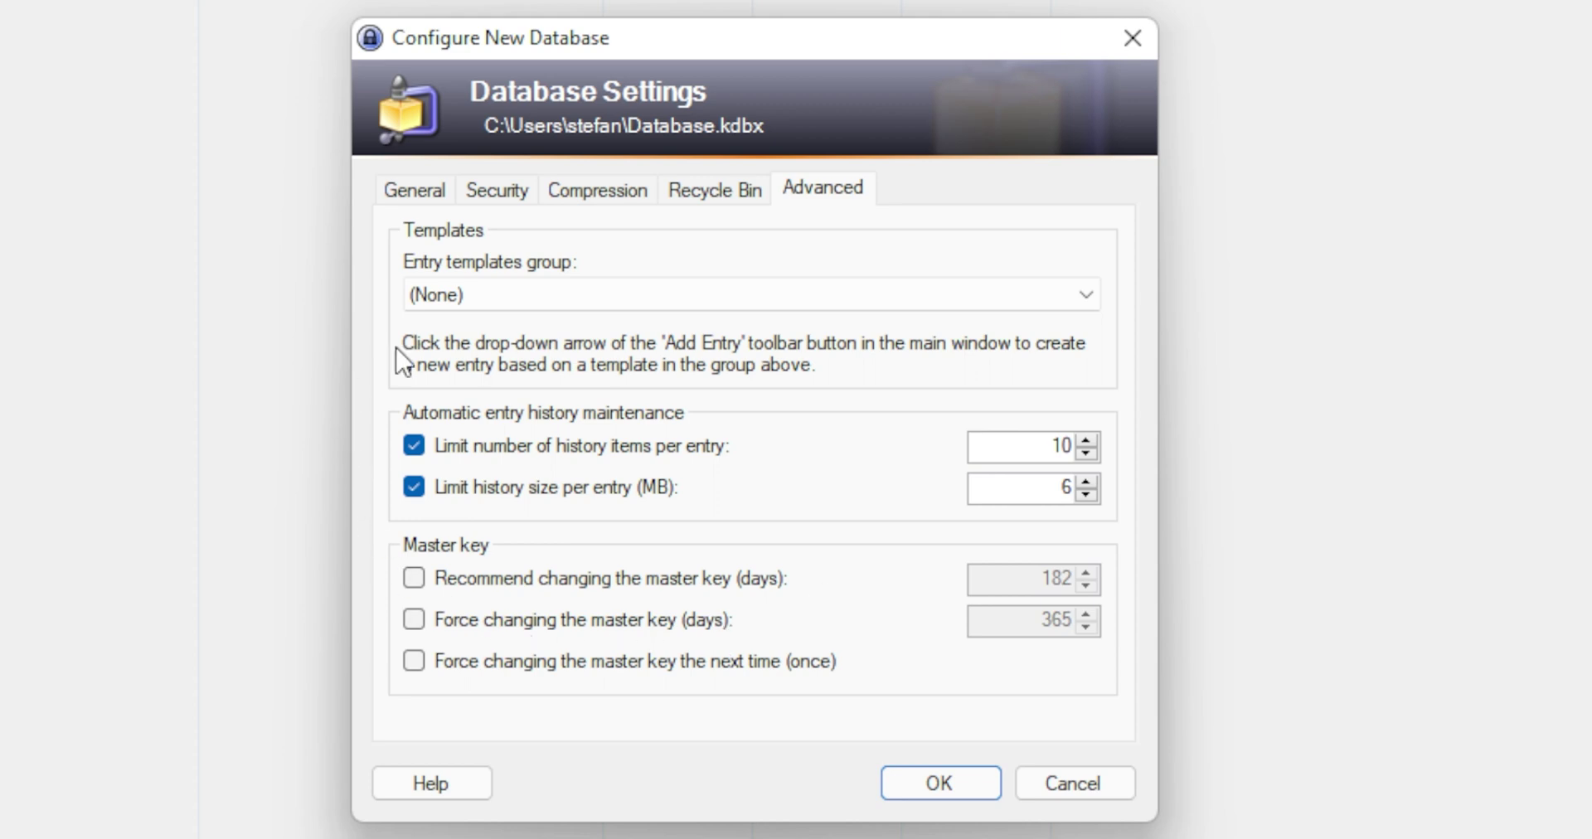
Accept the database settings and print the emergency sheet with Microsoft Print to PDF as 'tests' in Documents.
{"action": "left_click", "coordinate": [946, 785]}
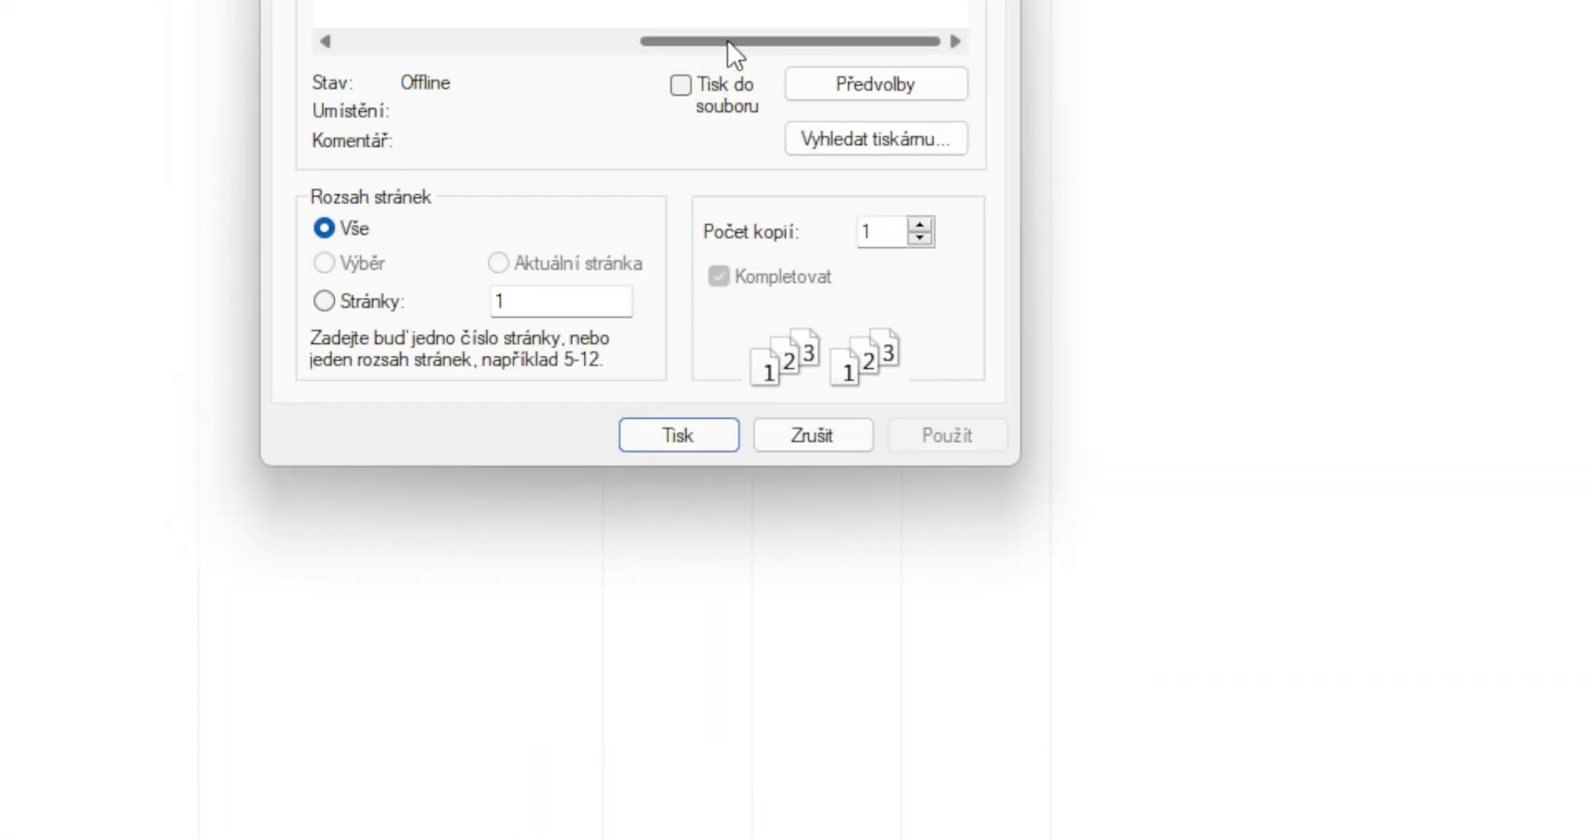
{"action": "left_click_drag", "start_coordinate": [729, 43], "coordinate": [427, 57]}
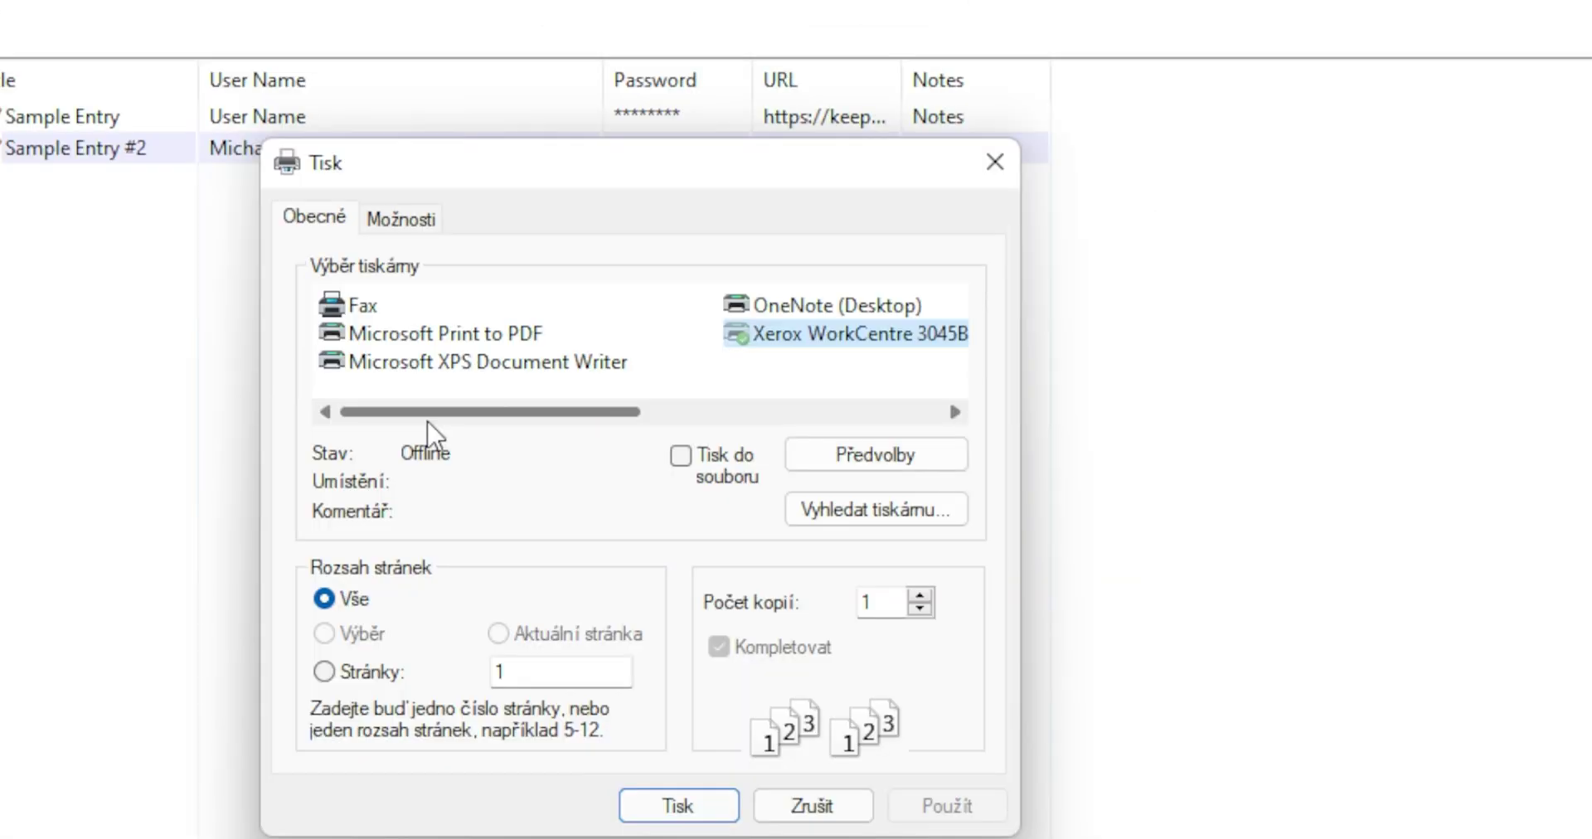
{"action": "left_click", "coordinate": [427, 336]}
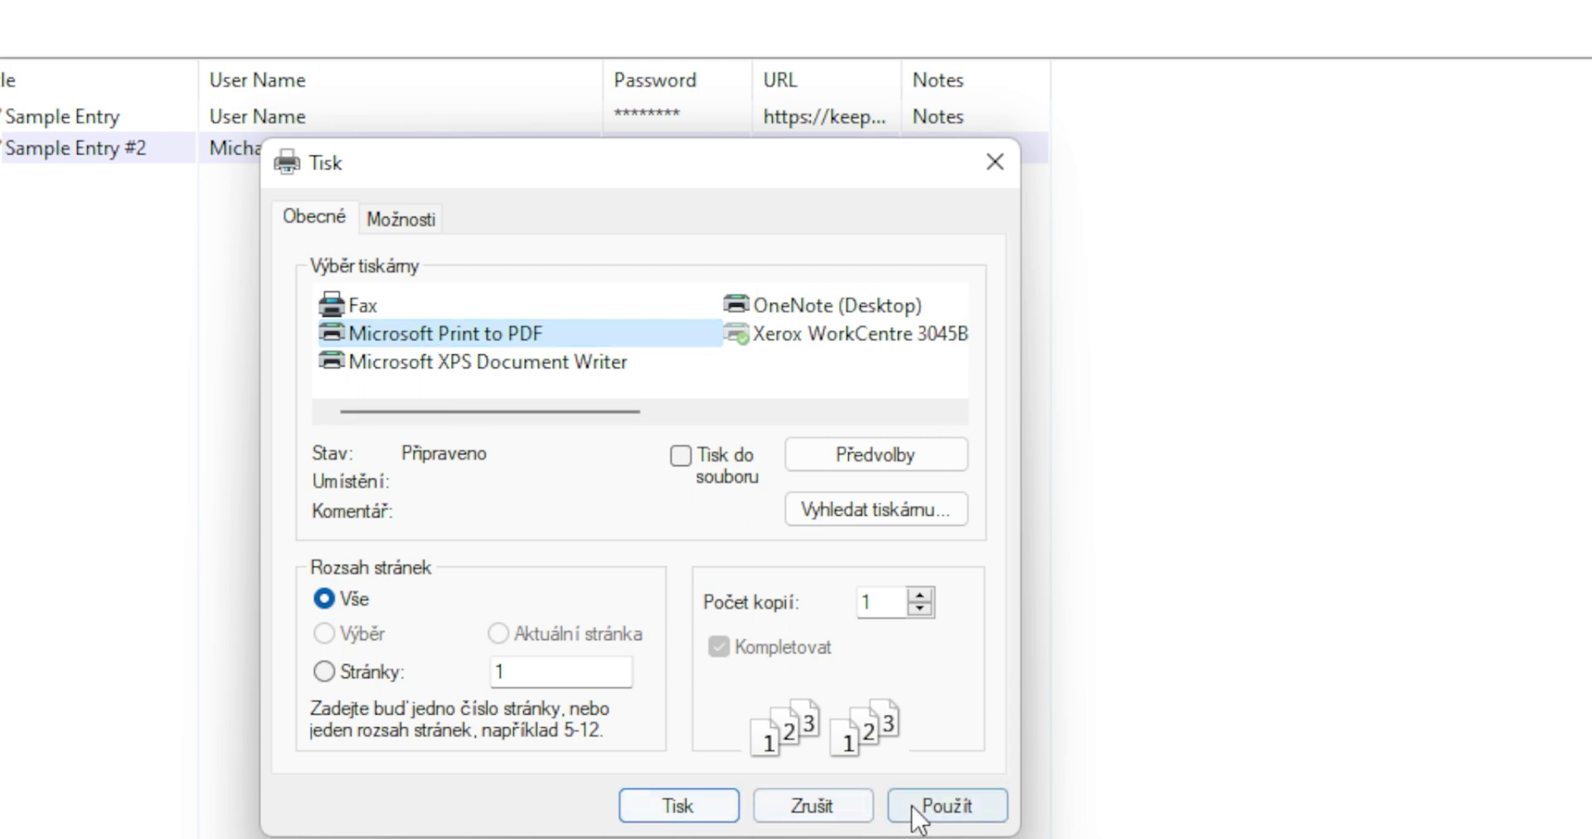
{"action": "left_click", "coordinate": [682, 813]}
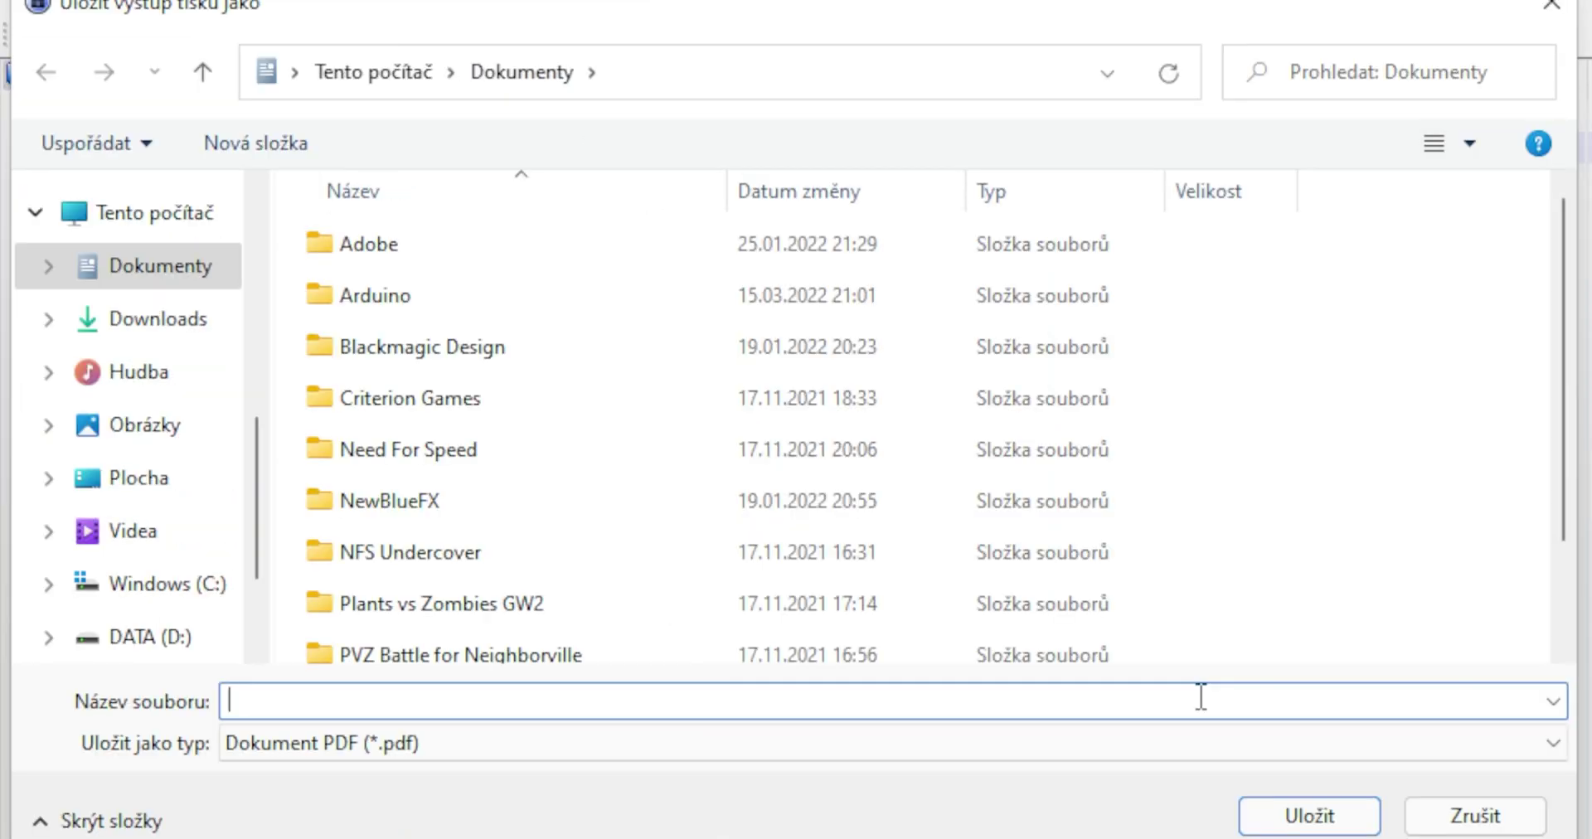
{"action": "type", "text": "test"}
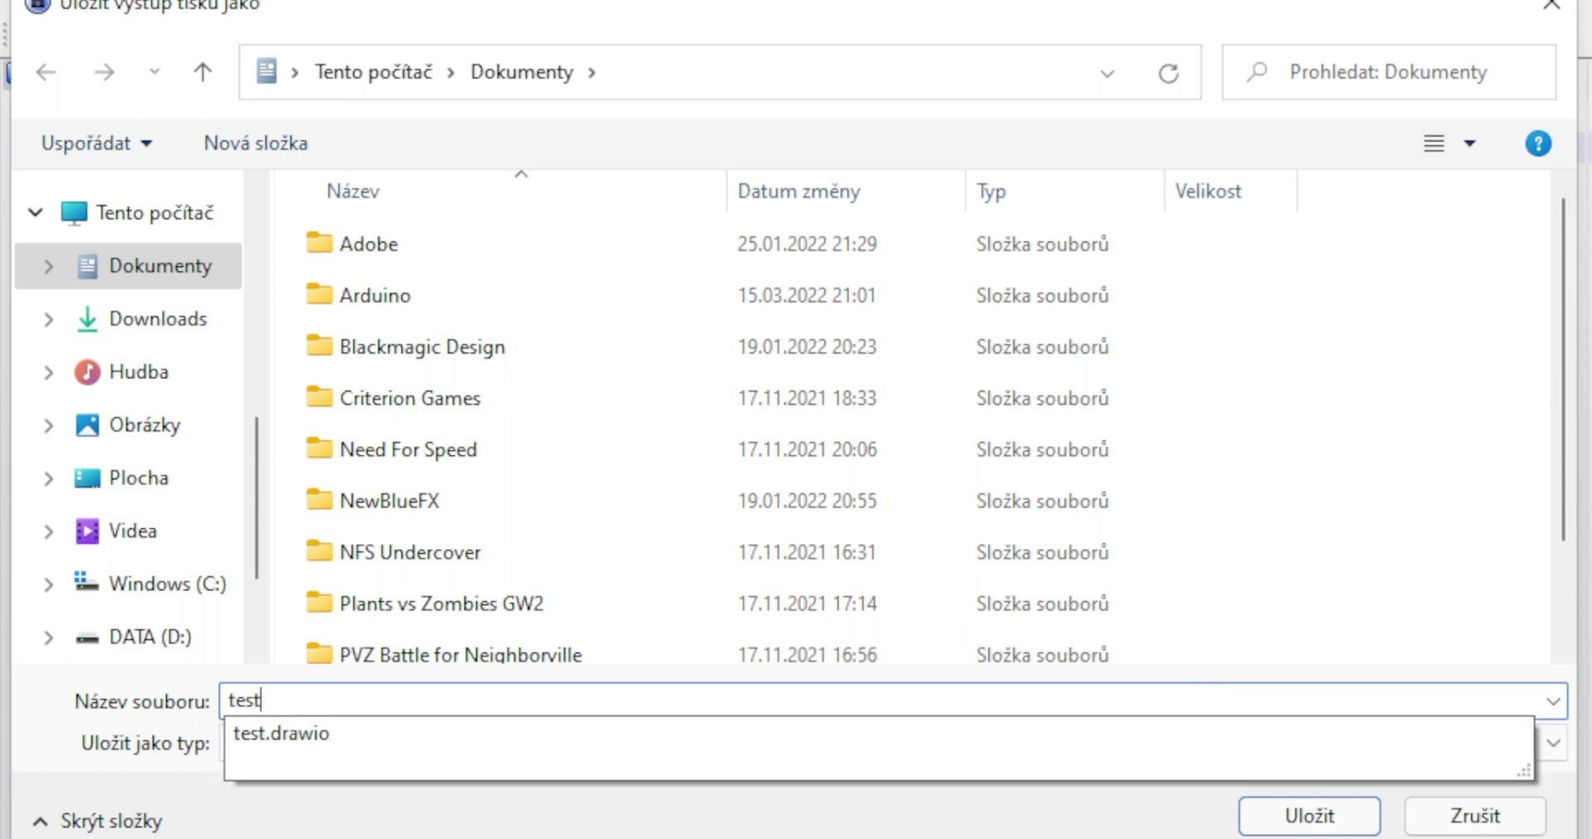
{"action": "type", "text": "s"}
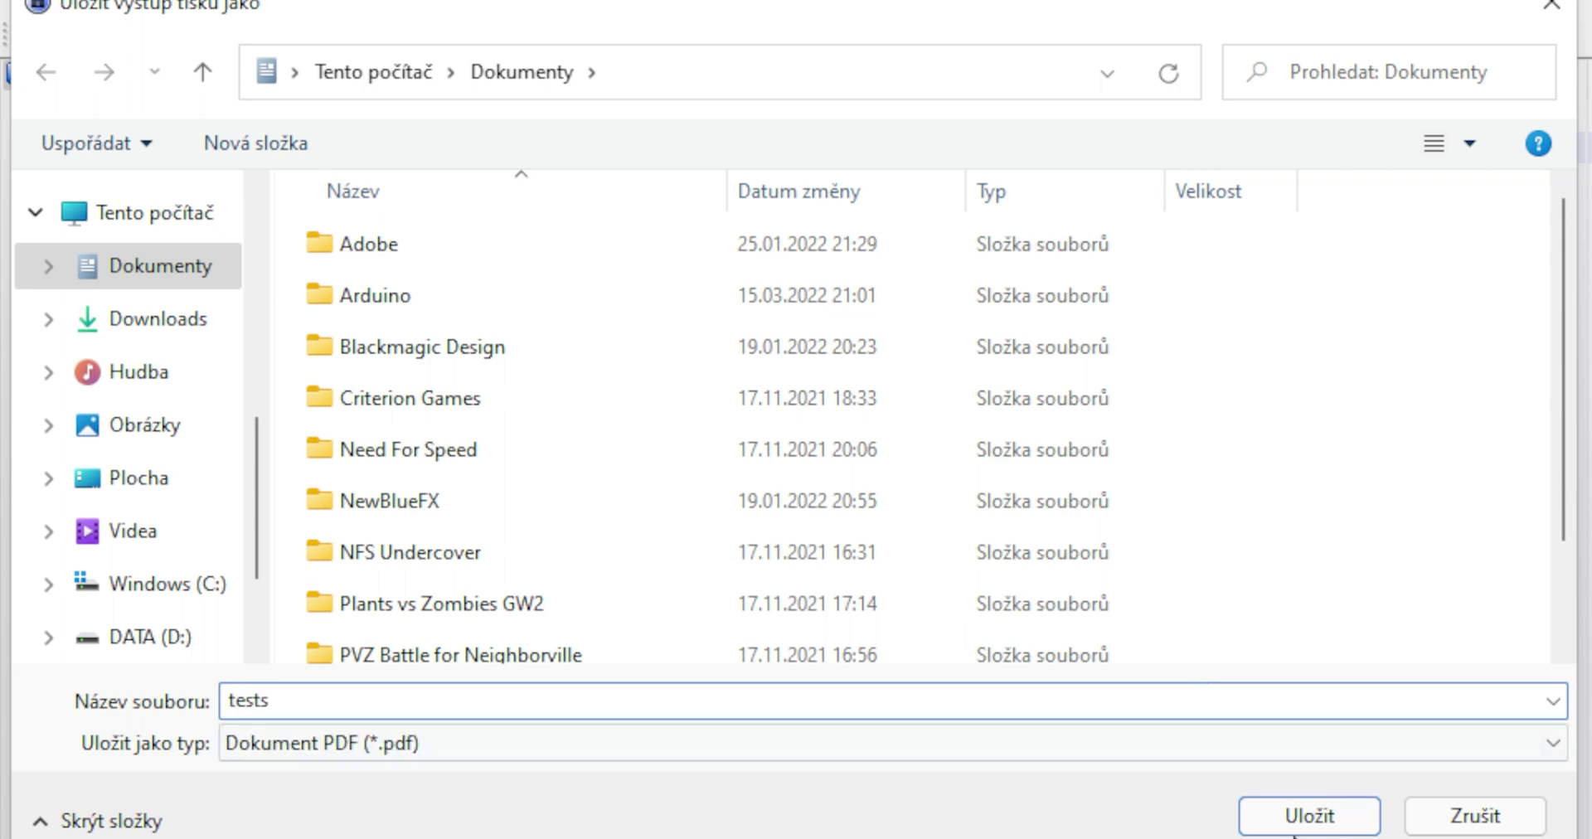
{"action": "left_click", "coordinate": [1284, 827]}
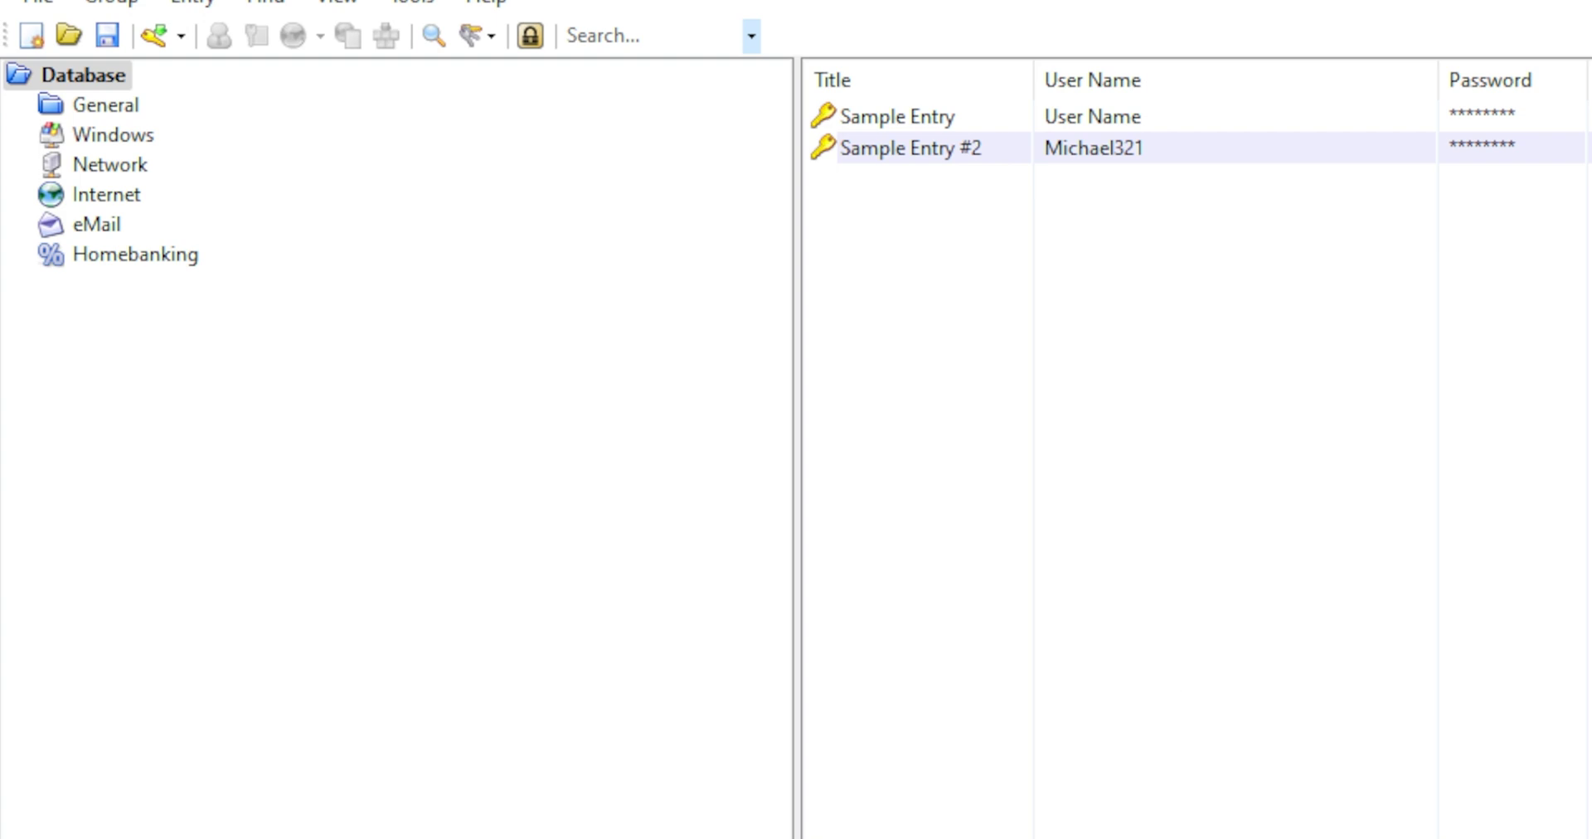
{"action": "key", "text": "super+e"}
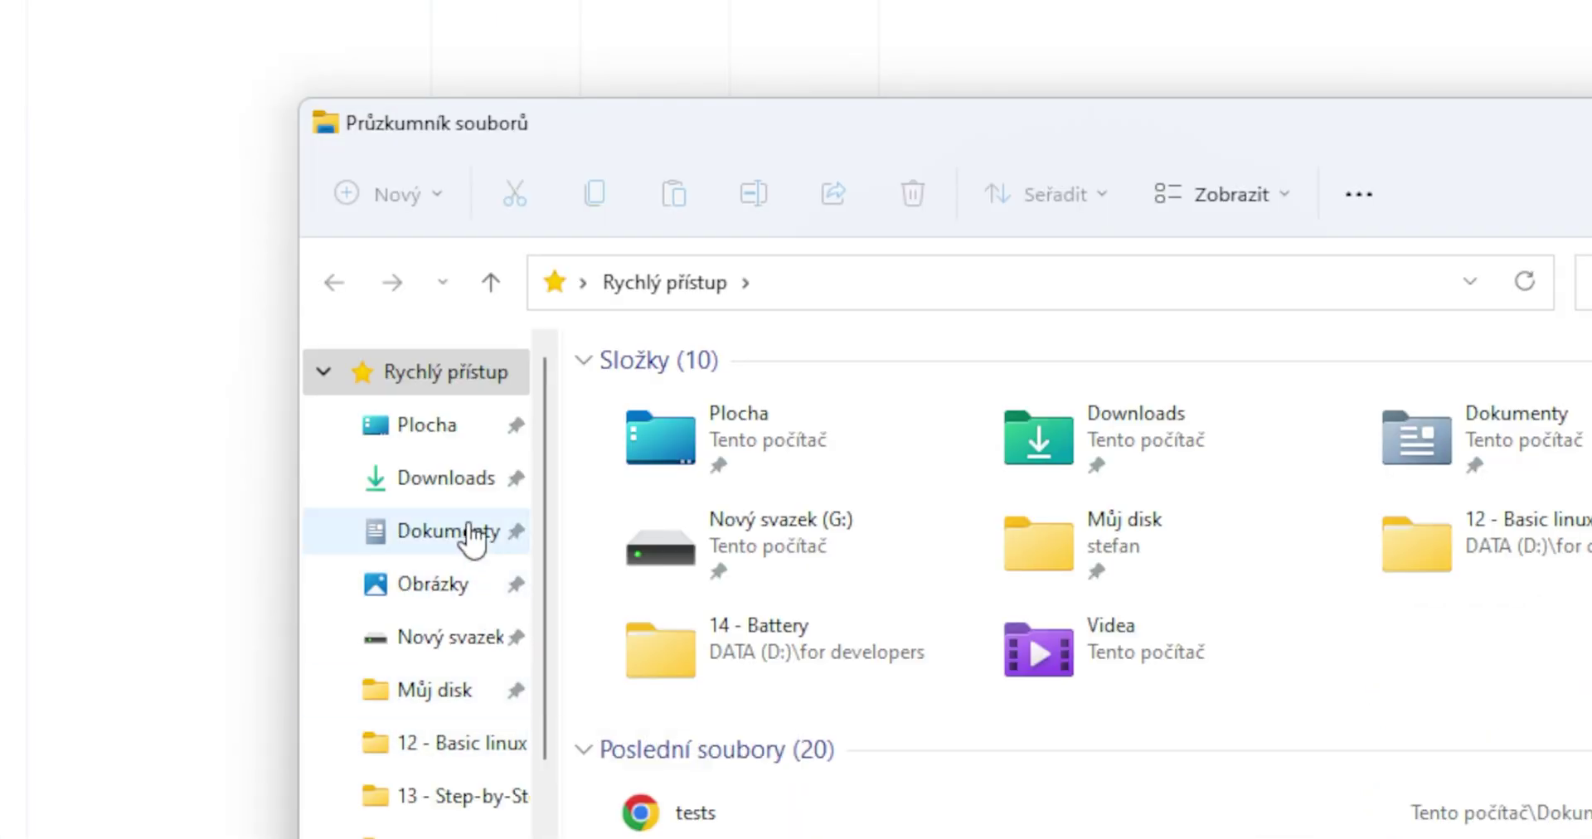
{"action": "left_click", "coordinate": [1475, 806]}
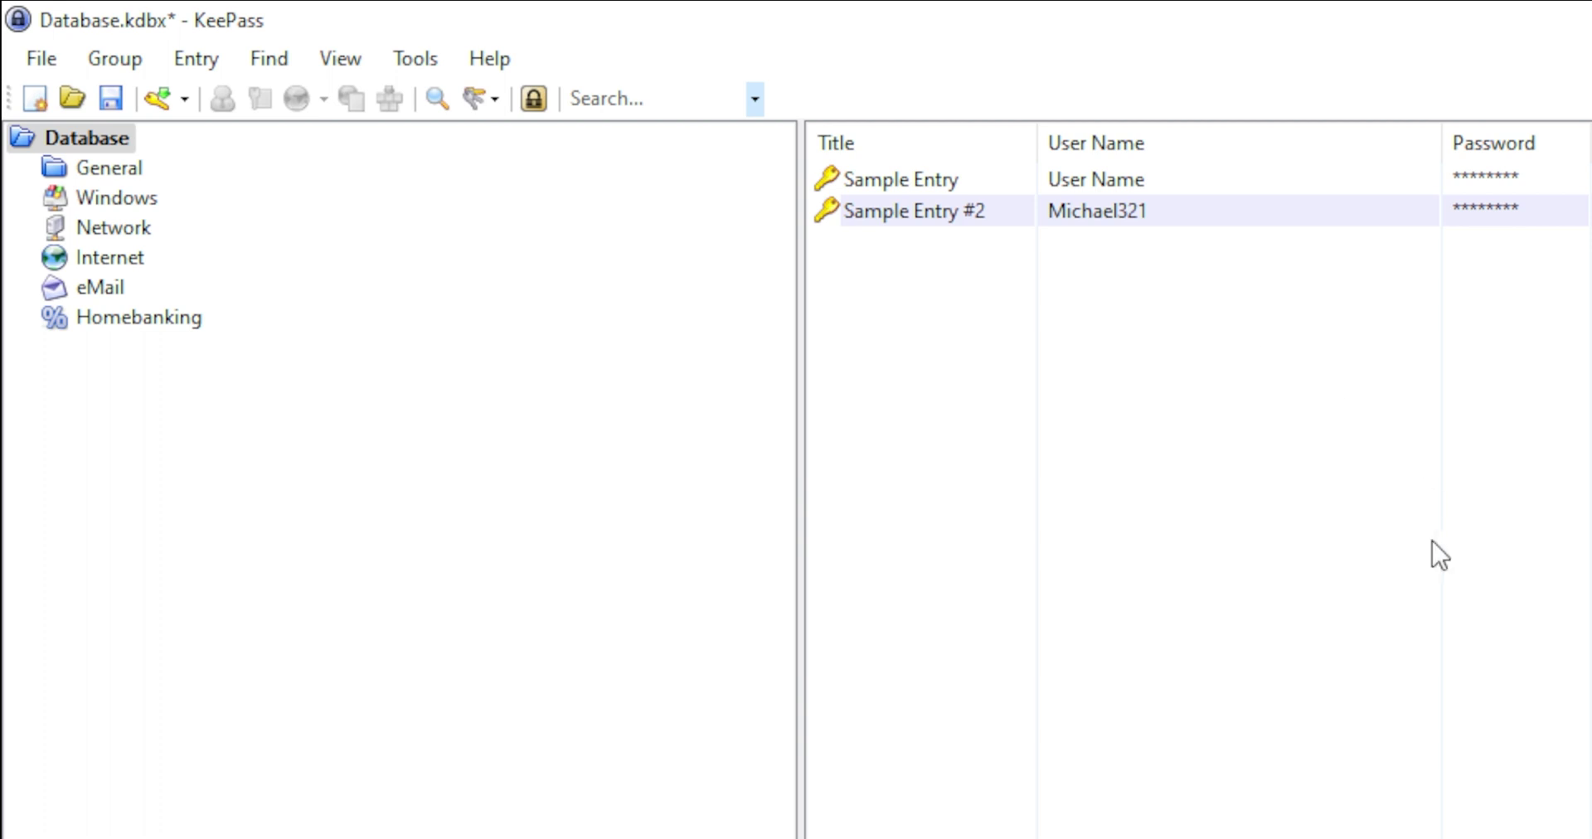
Move both sample entries to the Recycle Bin.
{"action": "left_click", "coordinate": [881, 187]}
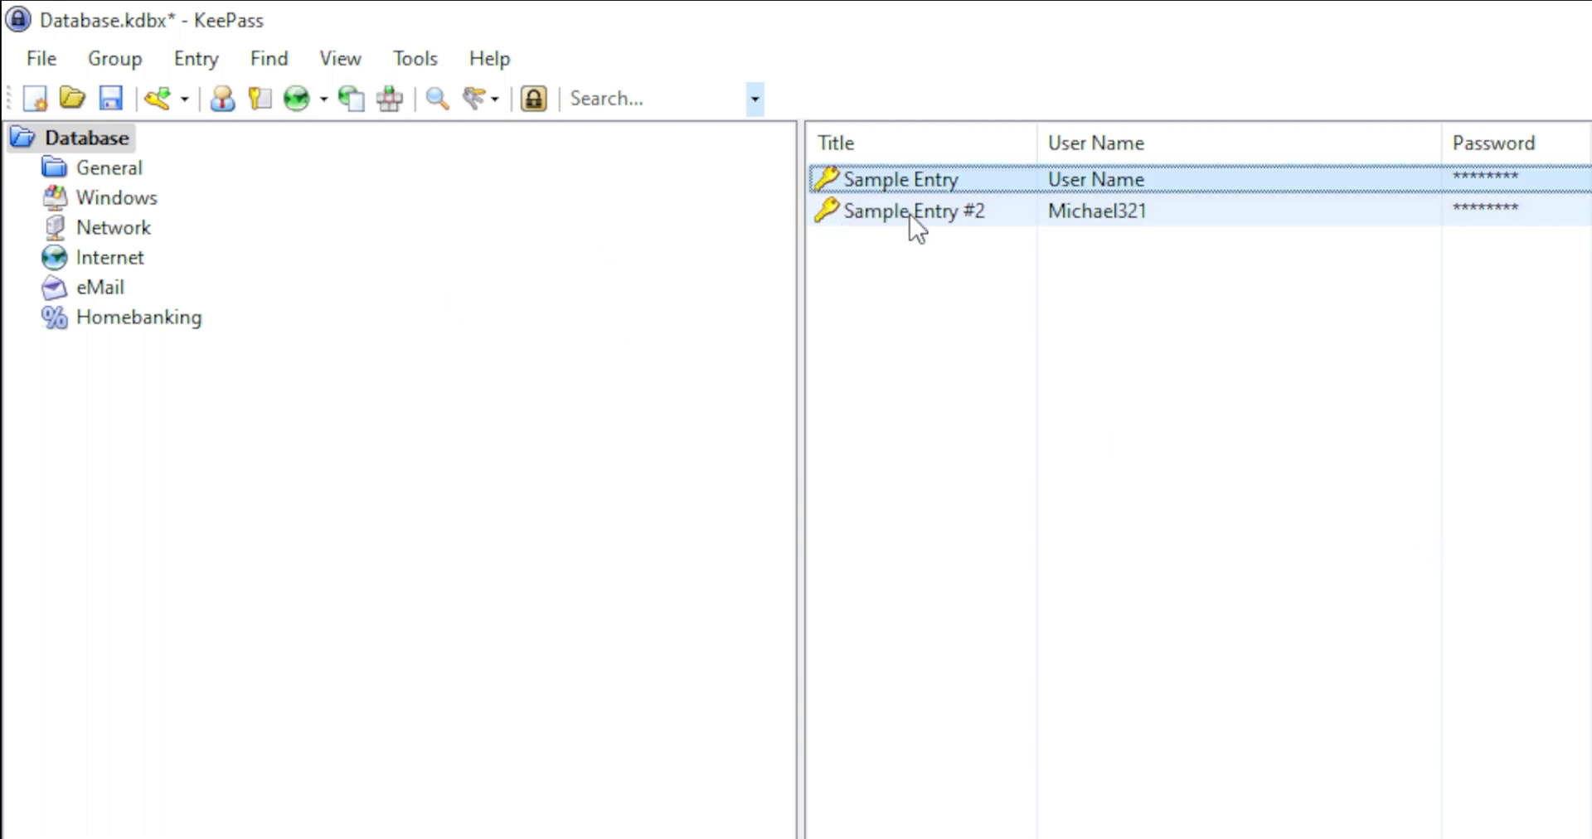
{"action": "key", "text": "shift+Down"}
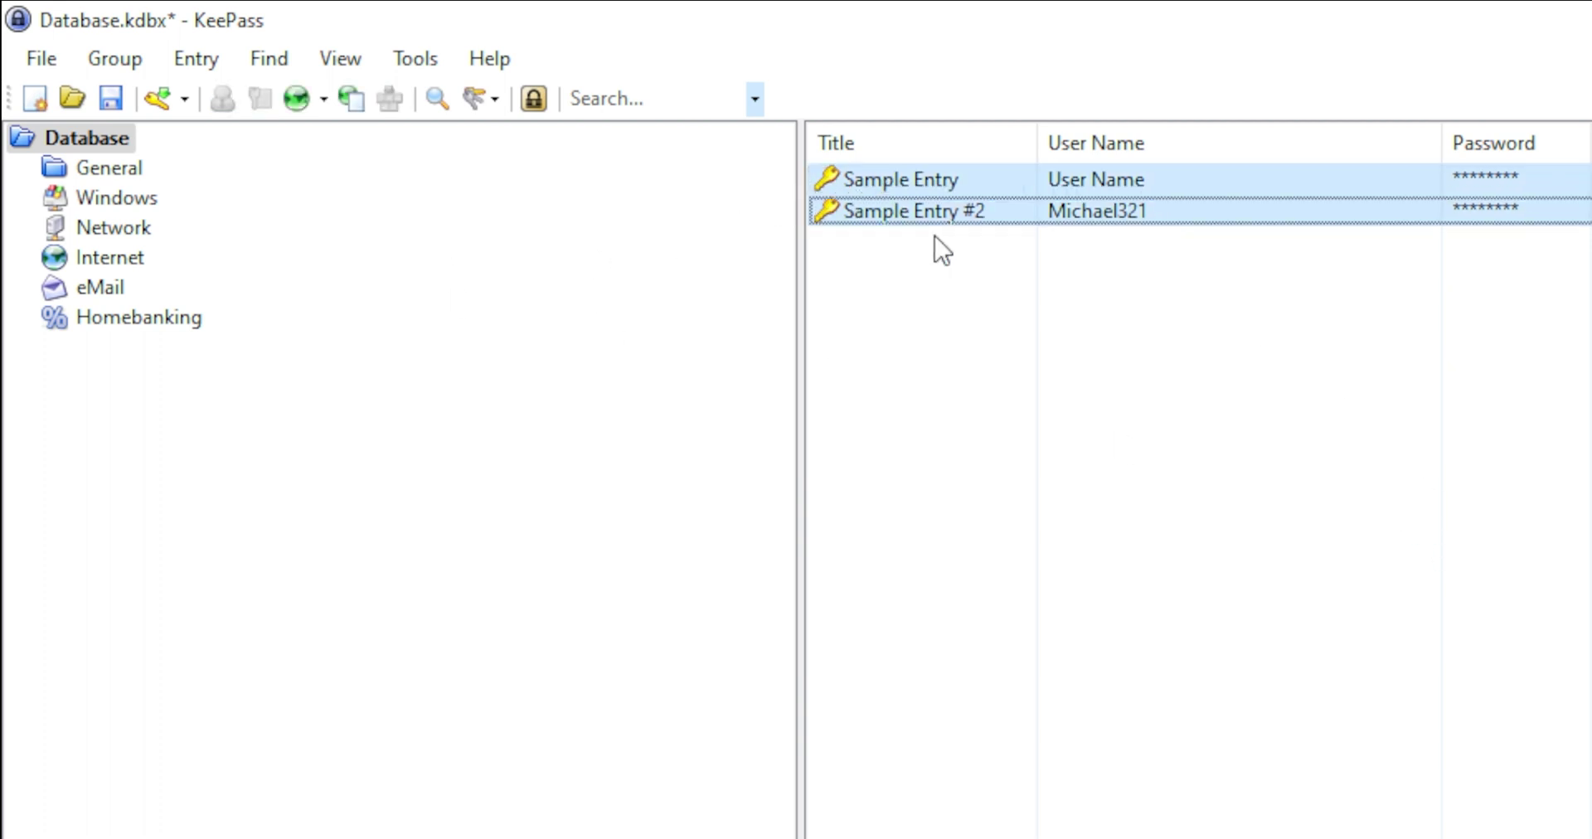
{"action": "key", "text": "Delete"}
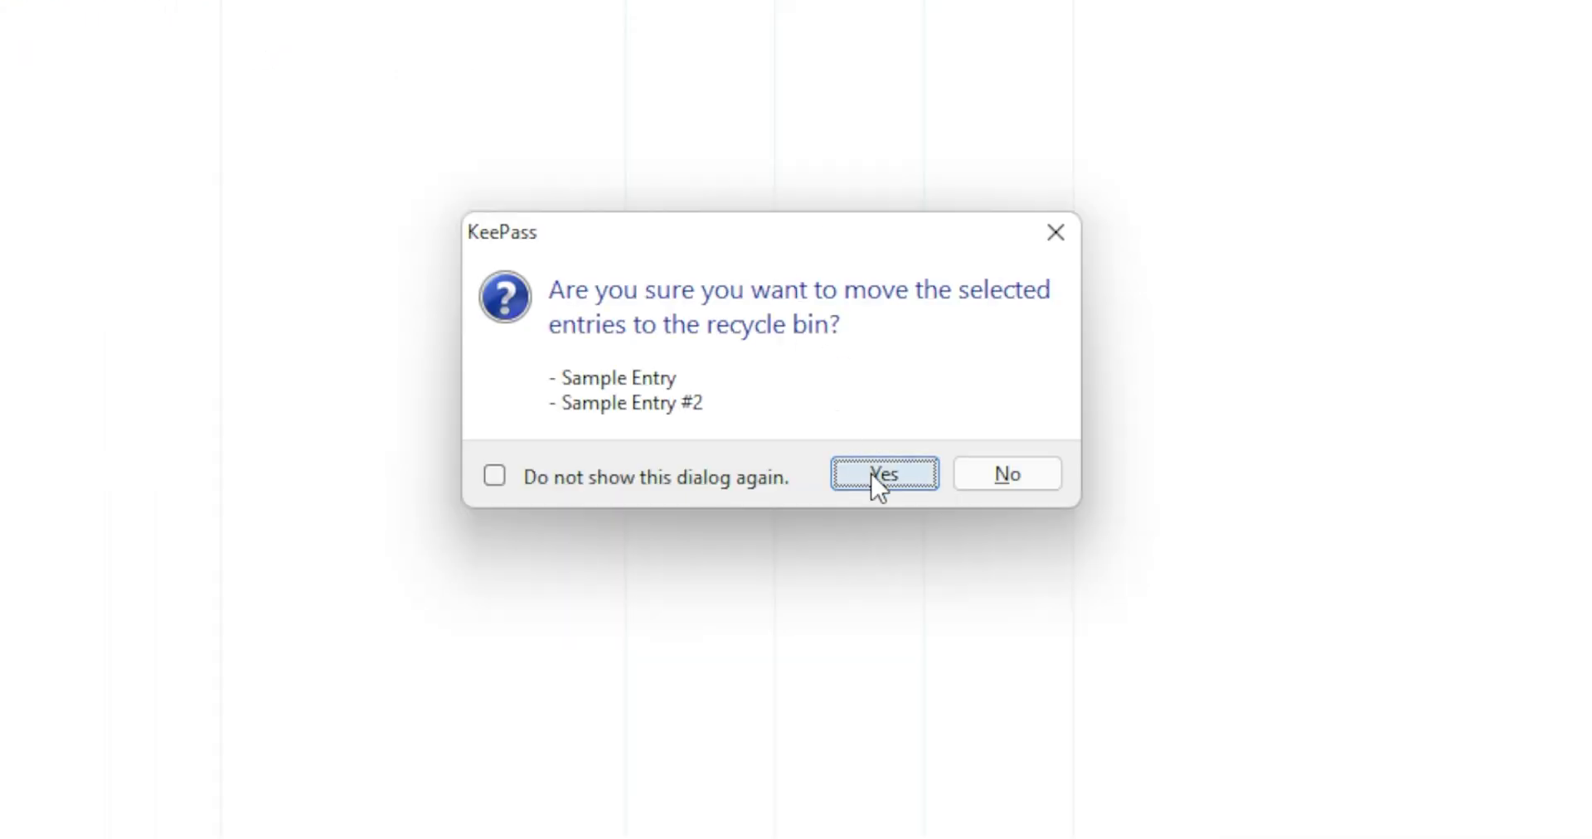
{"action": "left_click", "coordinate": [879, 481]}
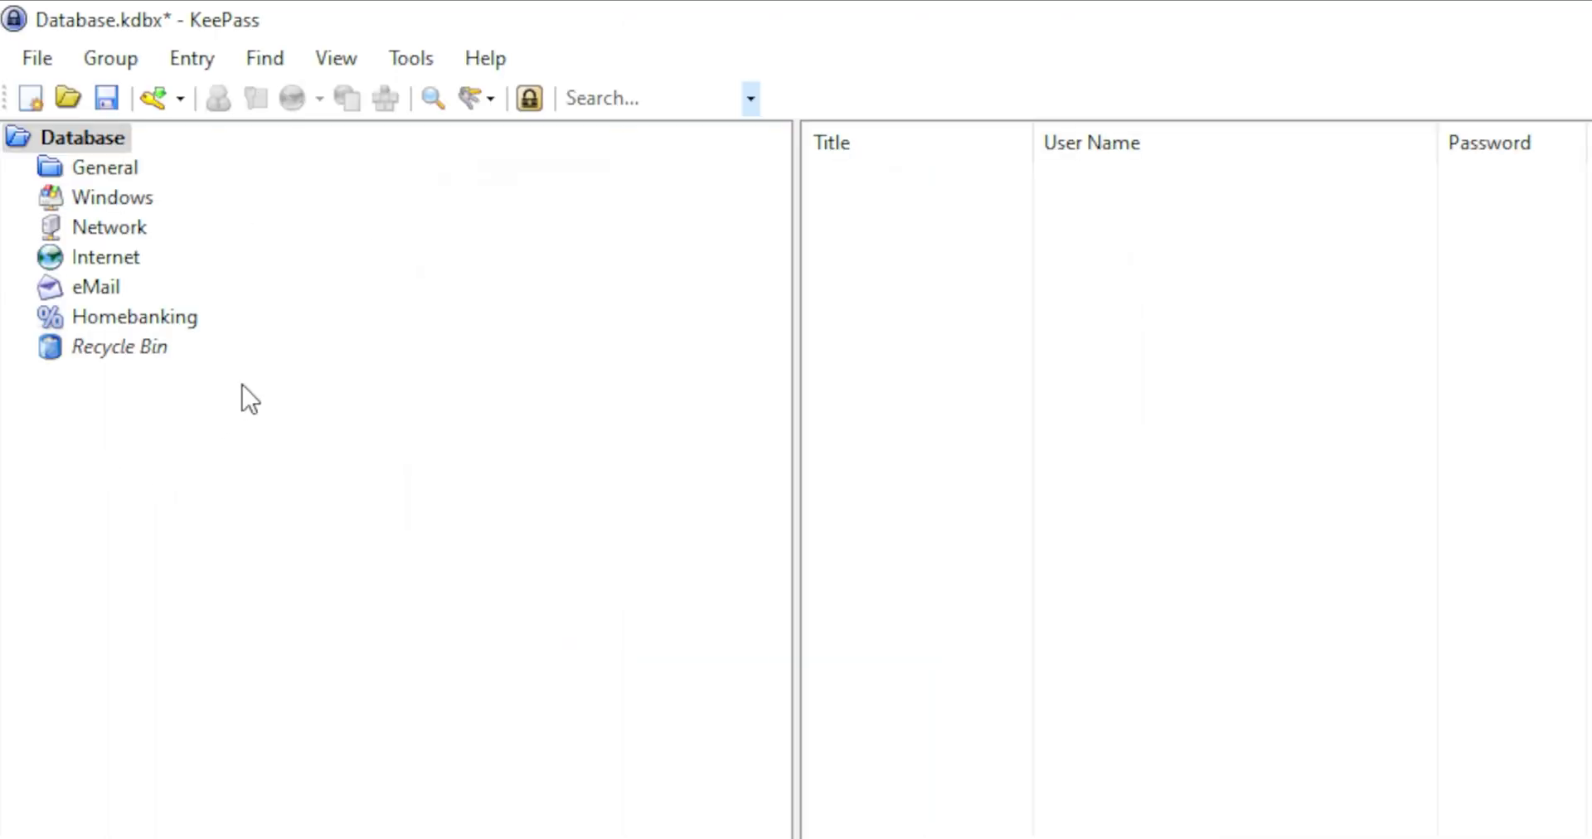
Permanently delete both entries from the Recycle Bin.
{"action": "left_click", "coordinate": [103, 352]}
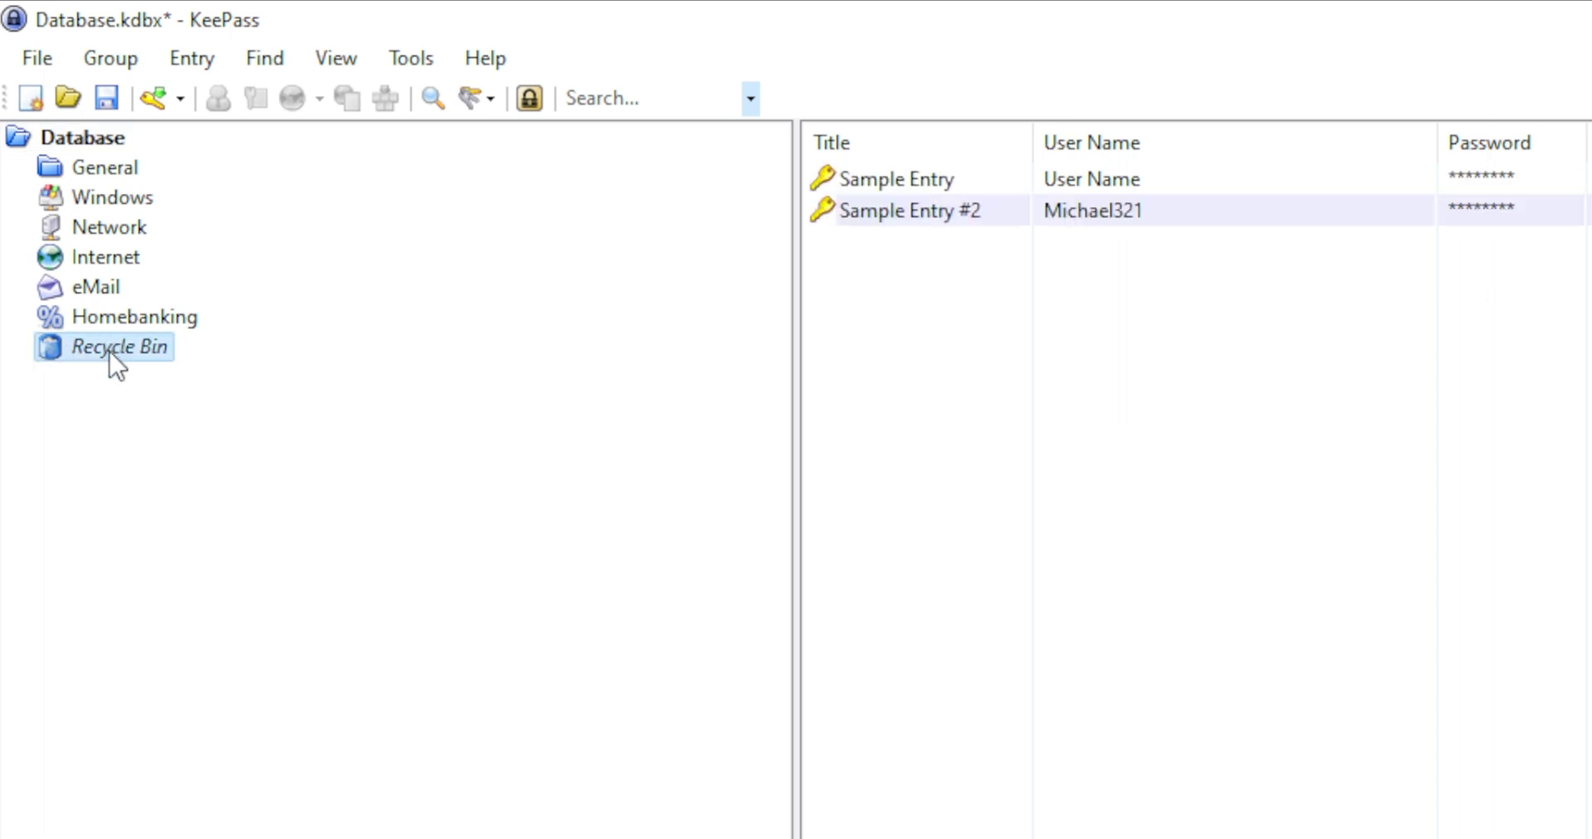
{"action": "left_click", "coordinate": [909, 183]}
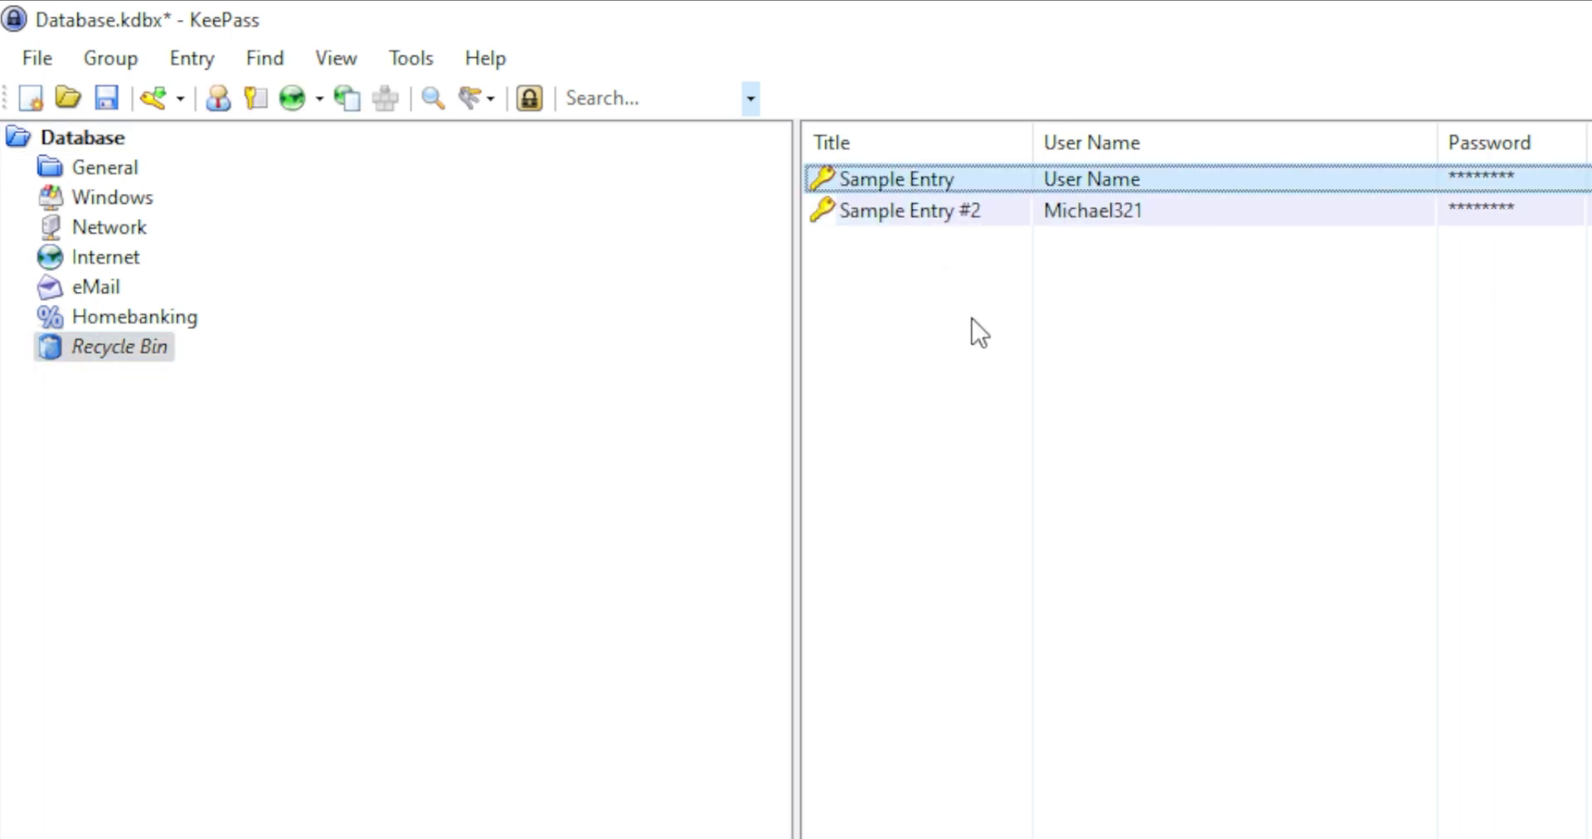
{"action": "key", "text": "ctrl+a"}
{"action": "key", "text": "Delete"}
{"action": "left_click", "coordinate": [863, 474]}
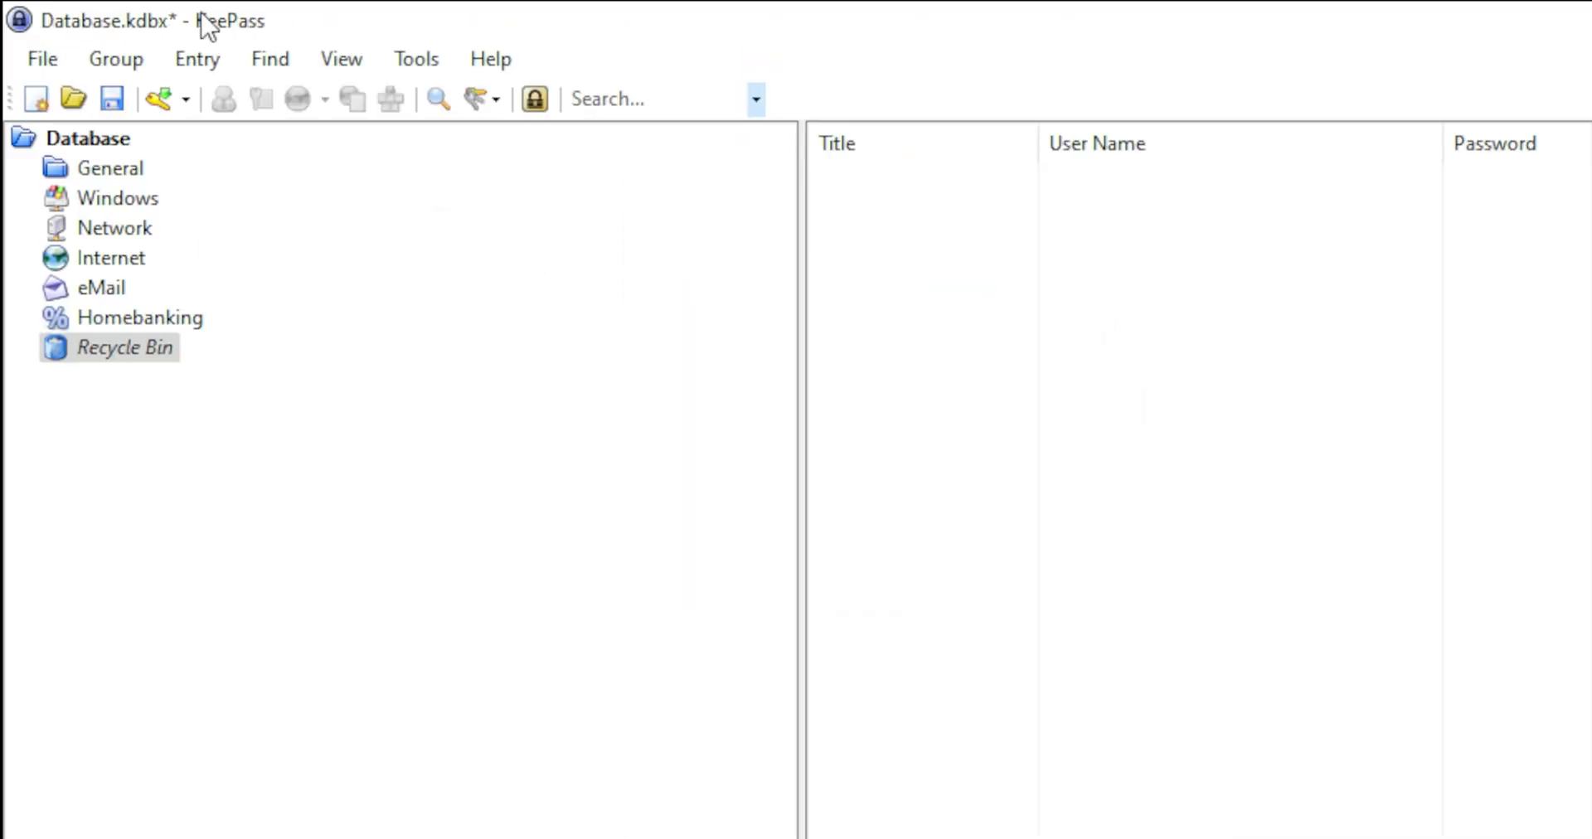
Save Database.kdbx, then select the empty General group.
{"action": "left_click", "coordinate": [112, 99]}
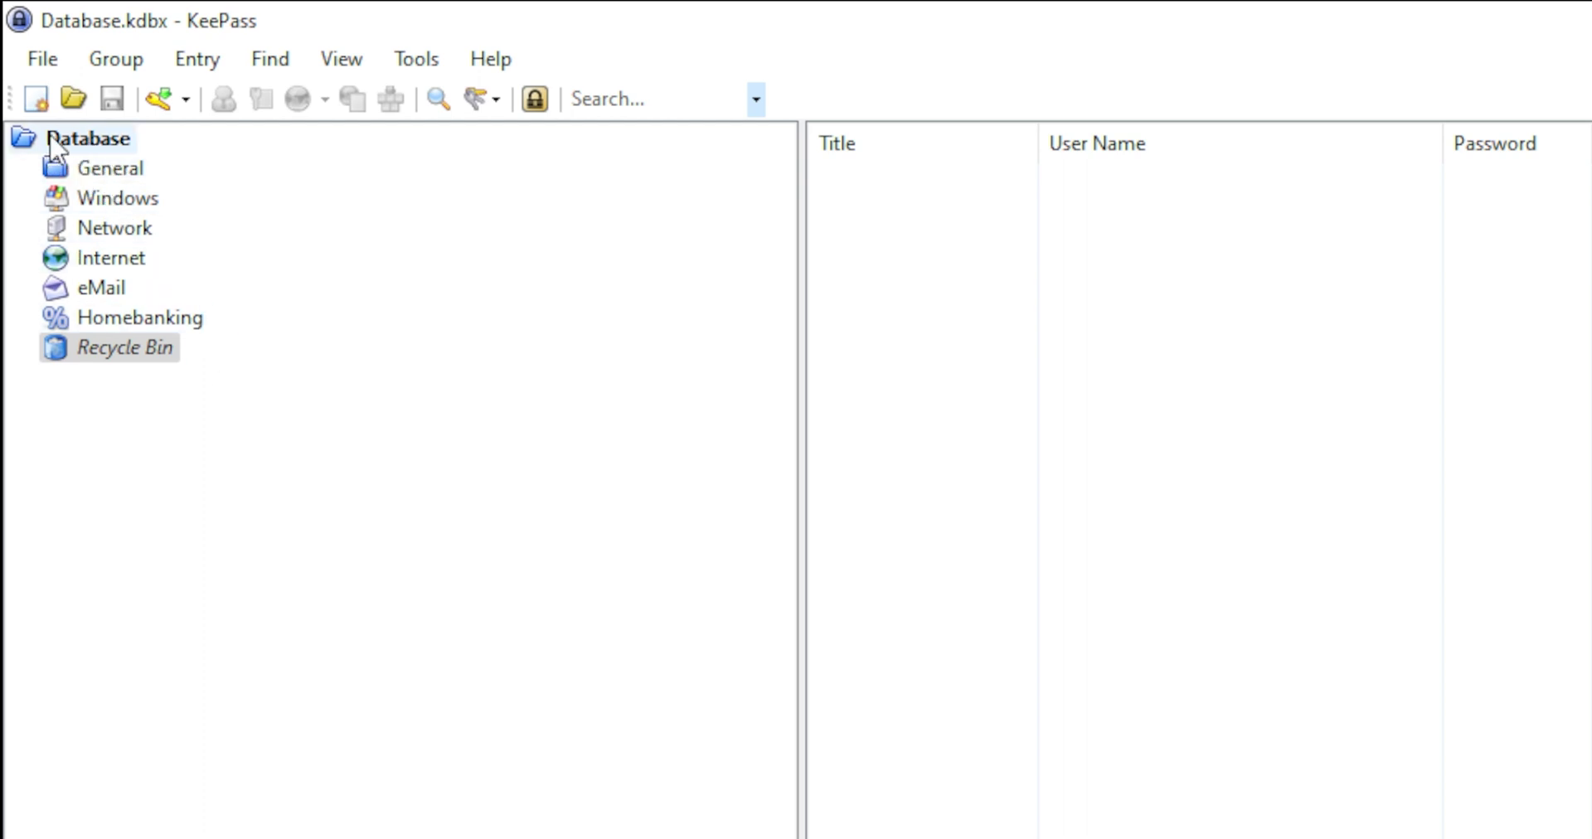
{"action": "left_click", "coordinate": [137, 173]}
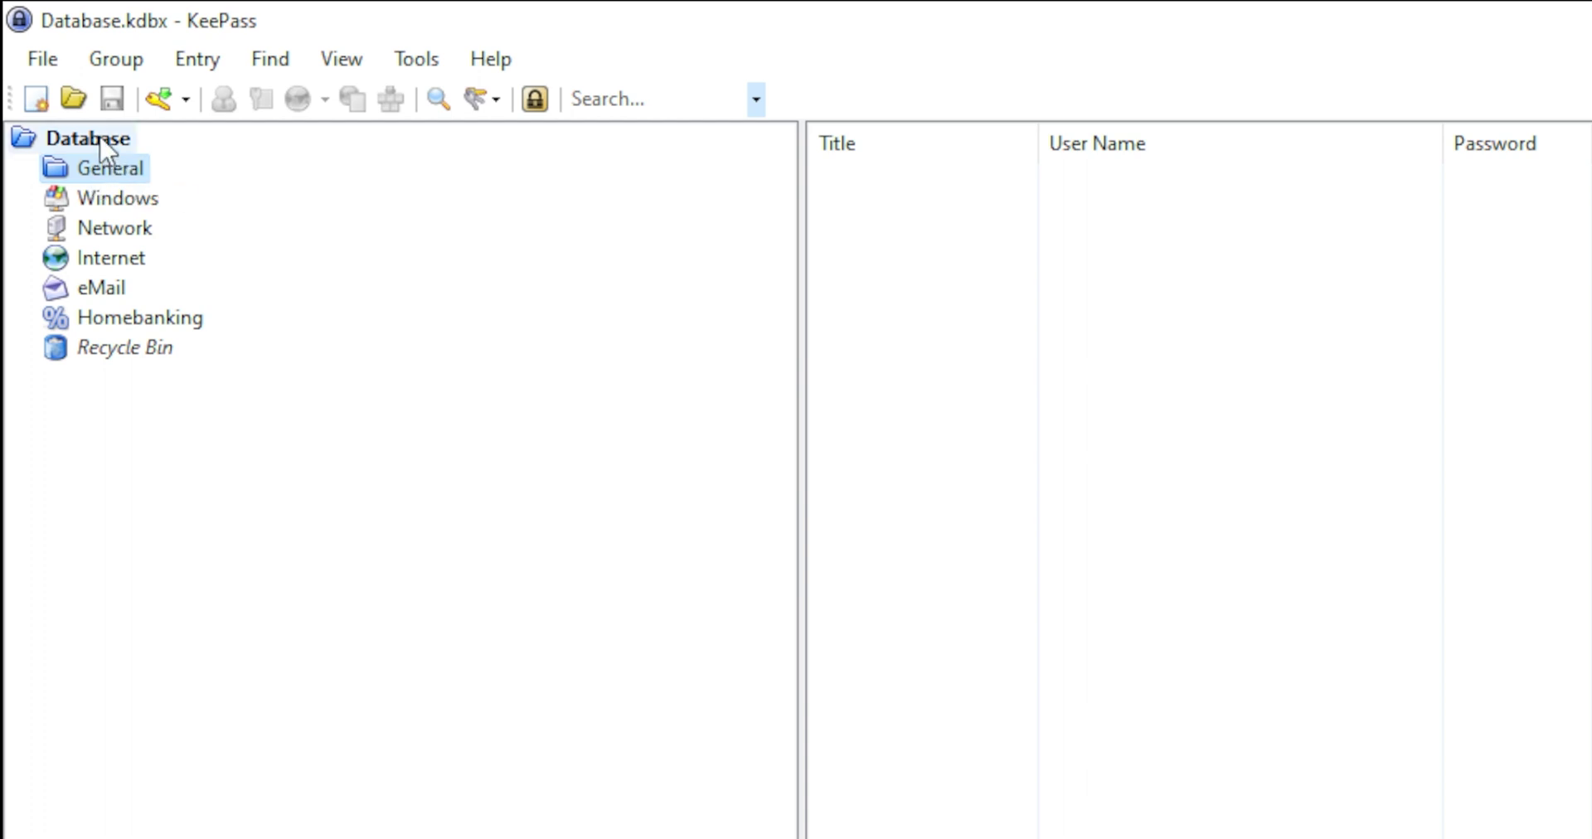
{"action": "left_click", "coordinate": [141, 258]}
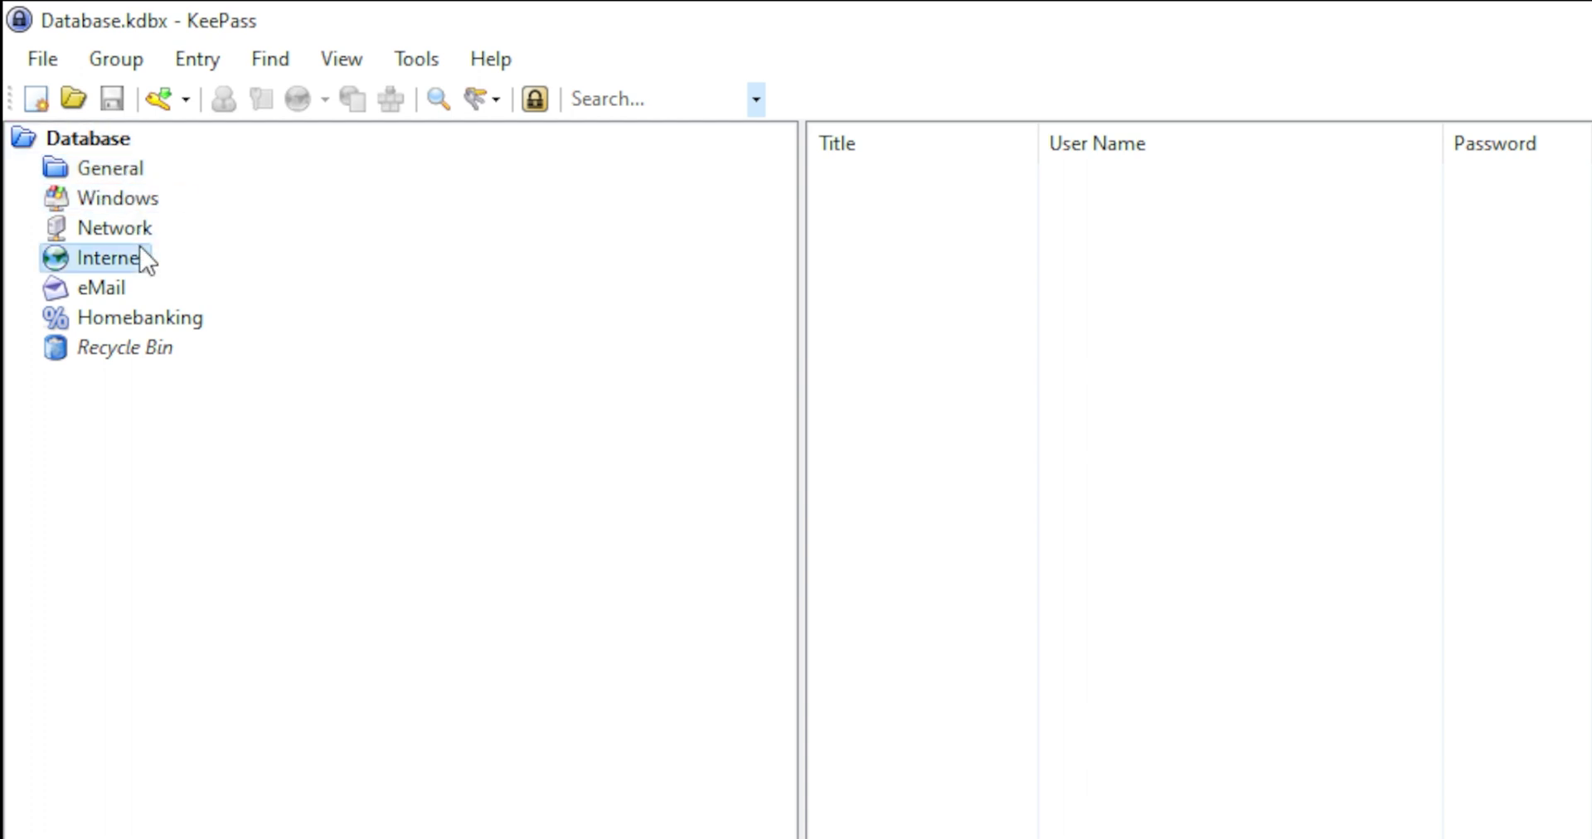
{"action": "left_click", "coordinate": [104, 176]}
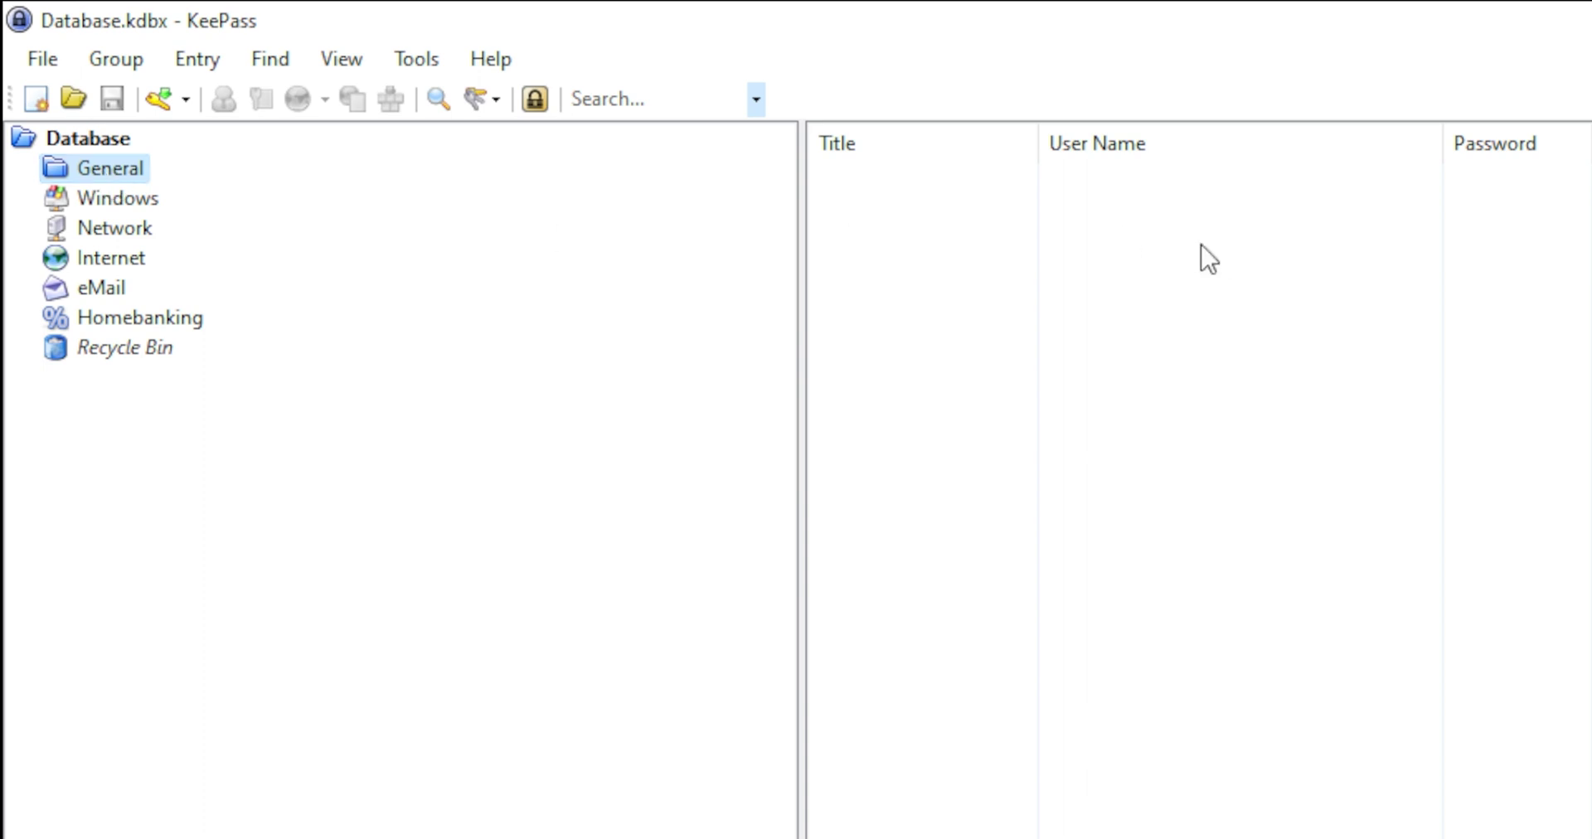
{"action": "right_click", "coordinate": [118, 170]}
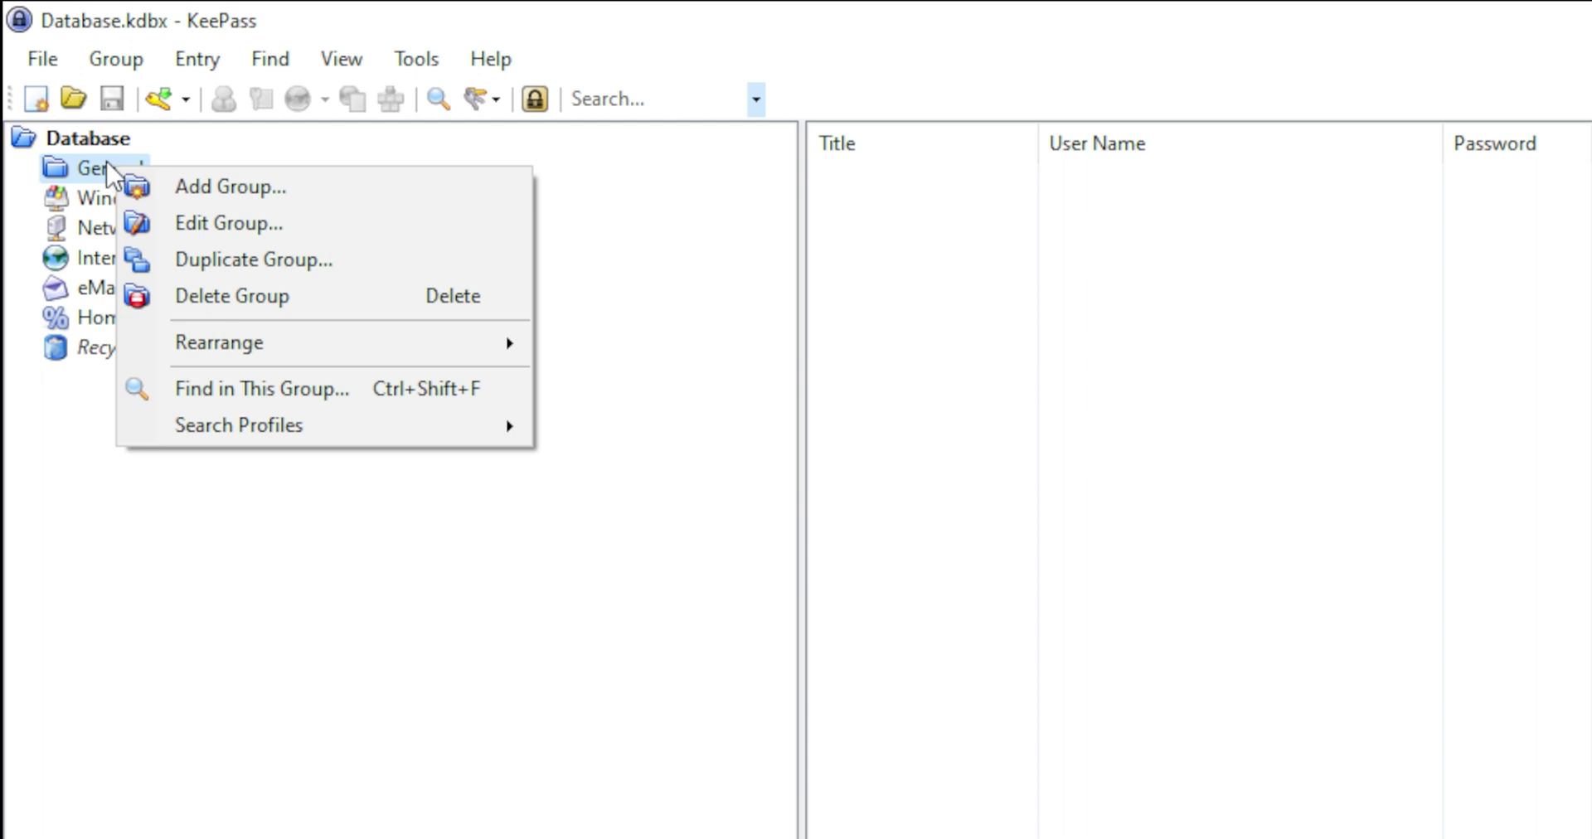
{"action": "key", "text": "Escape"}
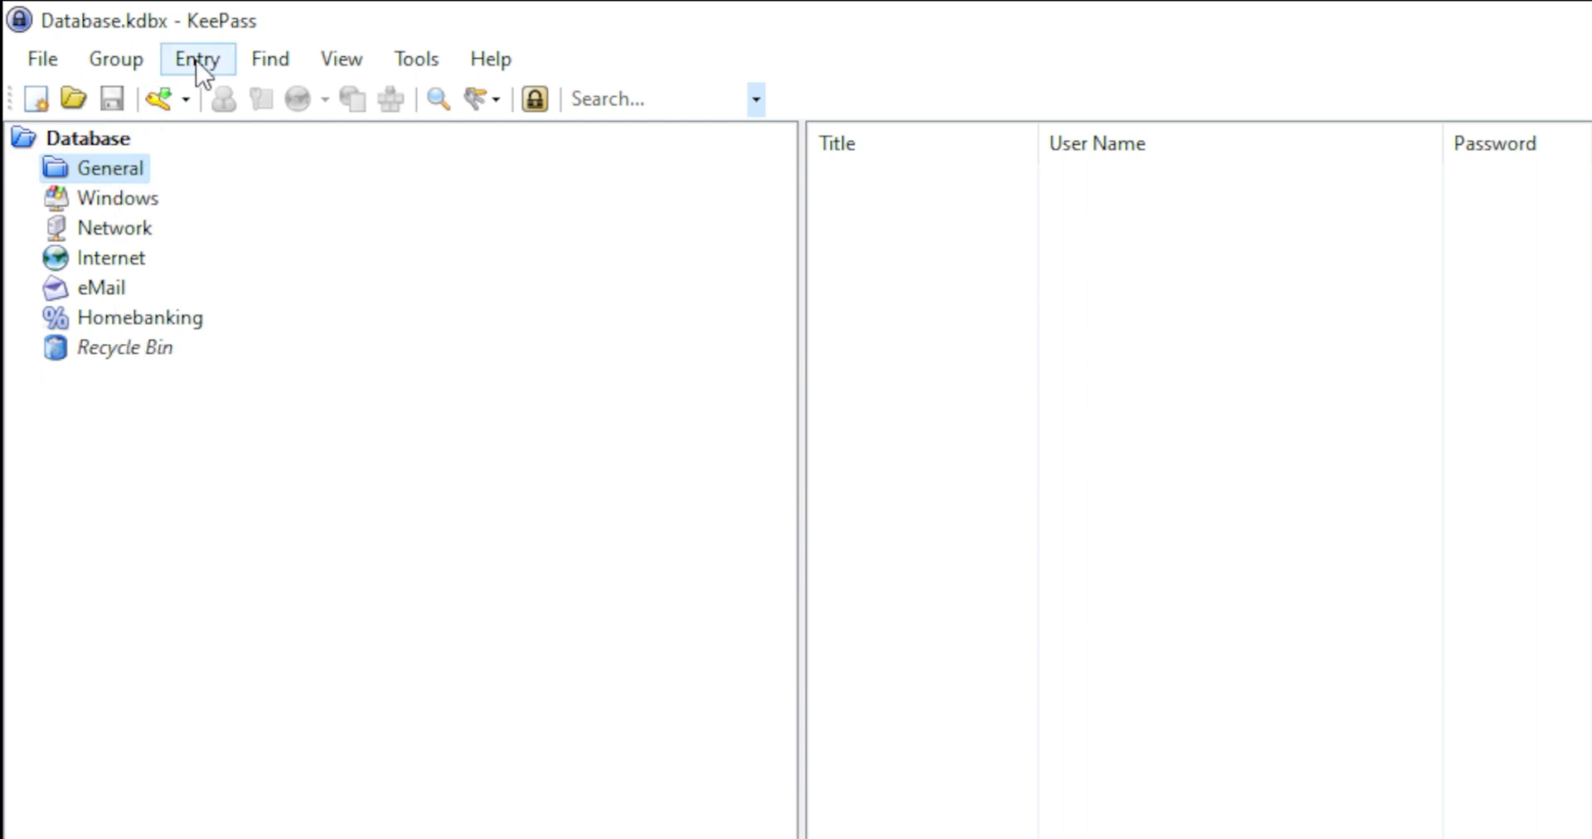
{"action": "left_click", "coordinate": [199, 62]}
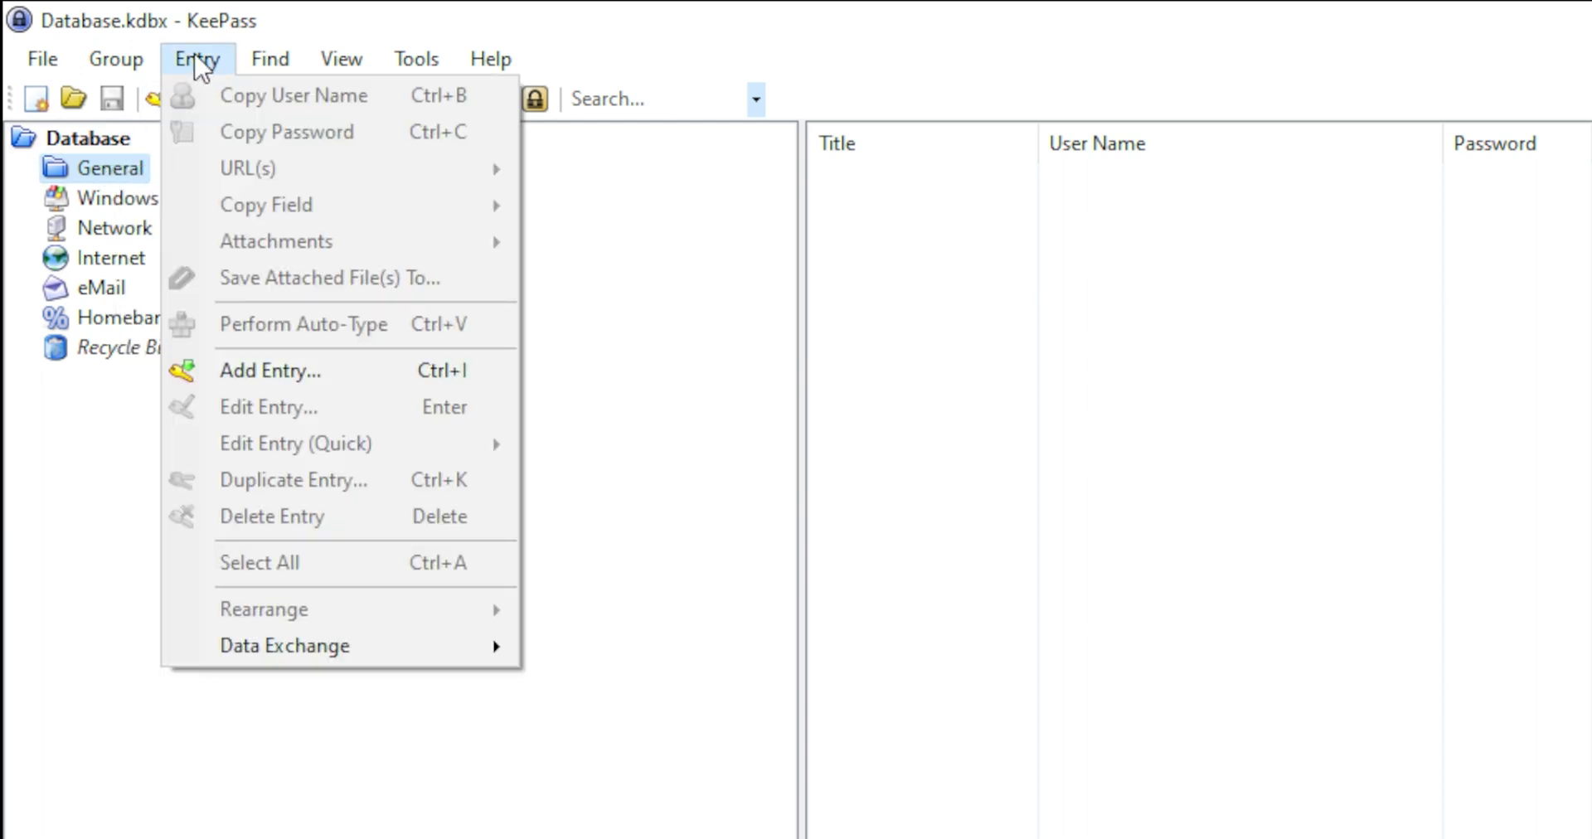
Add a new entry titled github with the question-mark icon 46.
{"action": "left_click", "coordinate": [331, 383]}
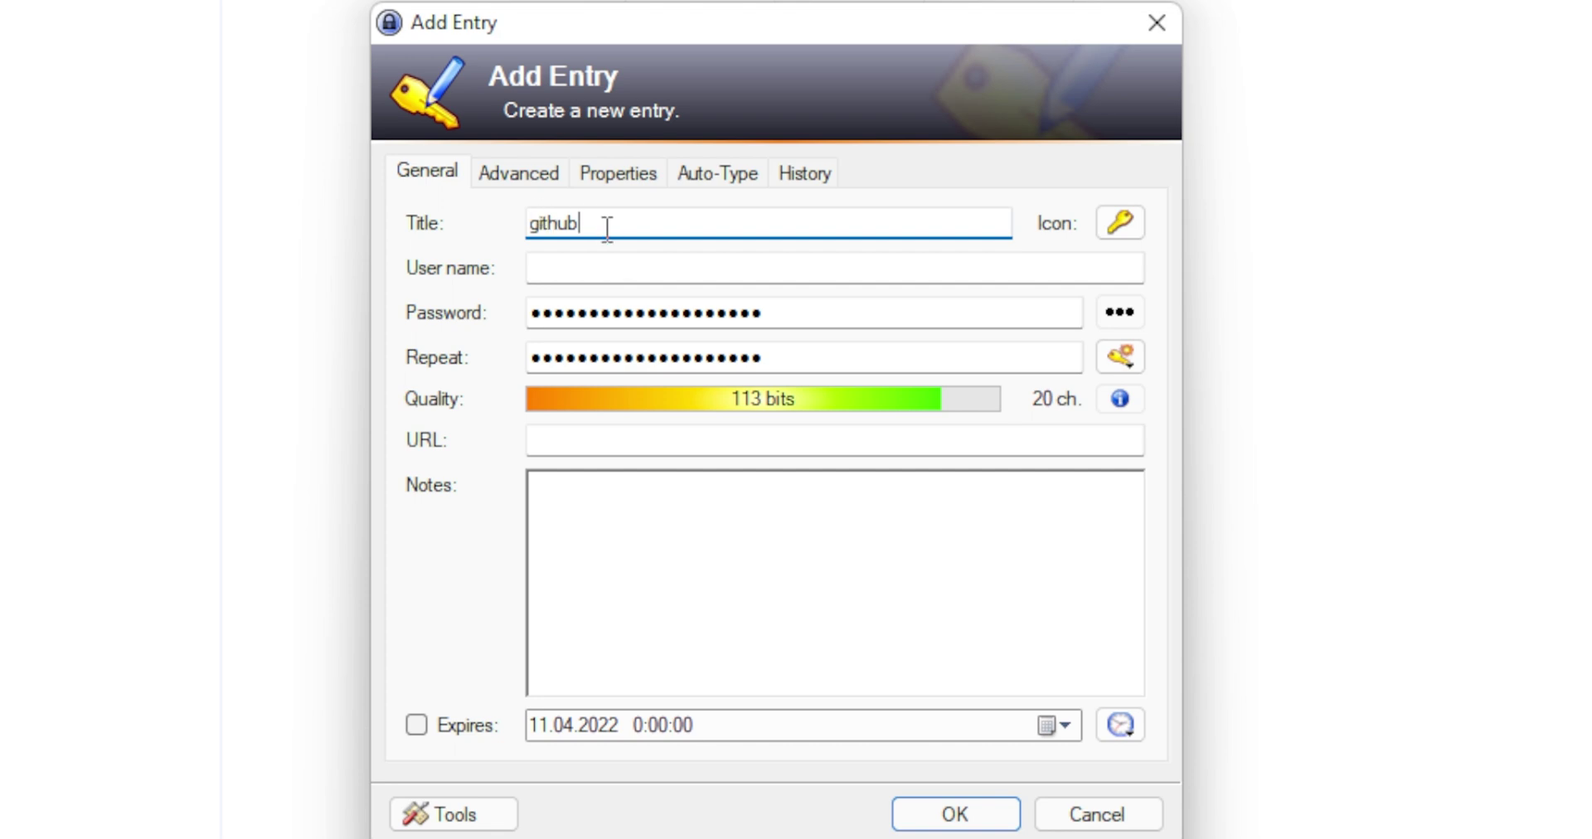
{"action": "left_click", "coordinate": [1127, 231]}
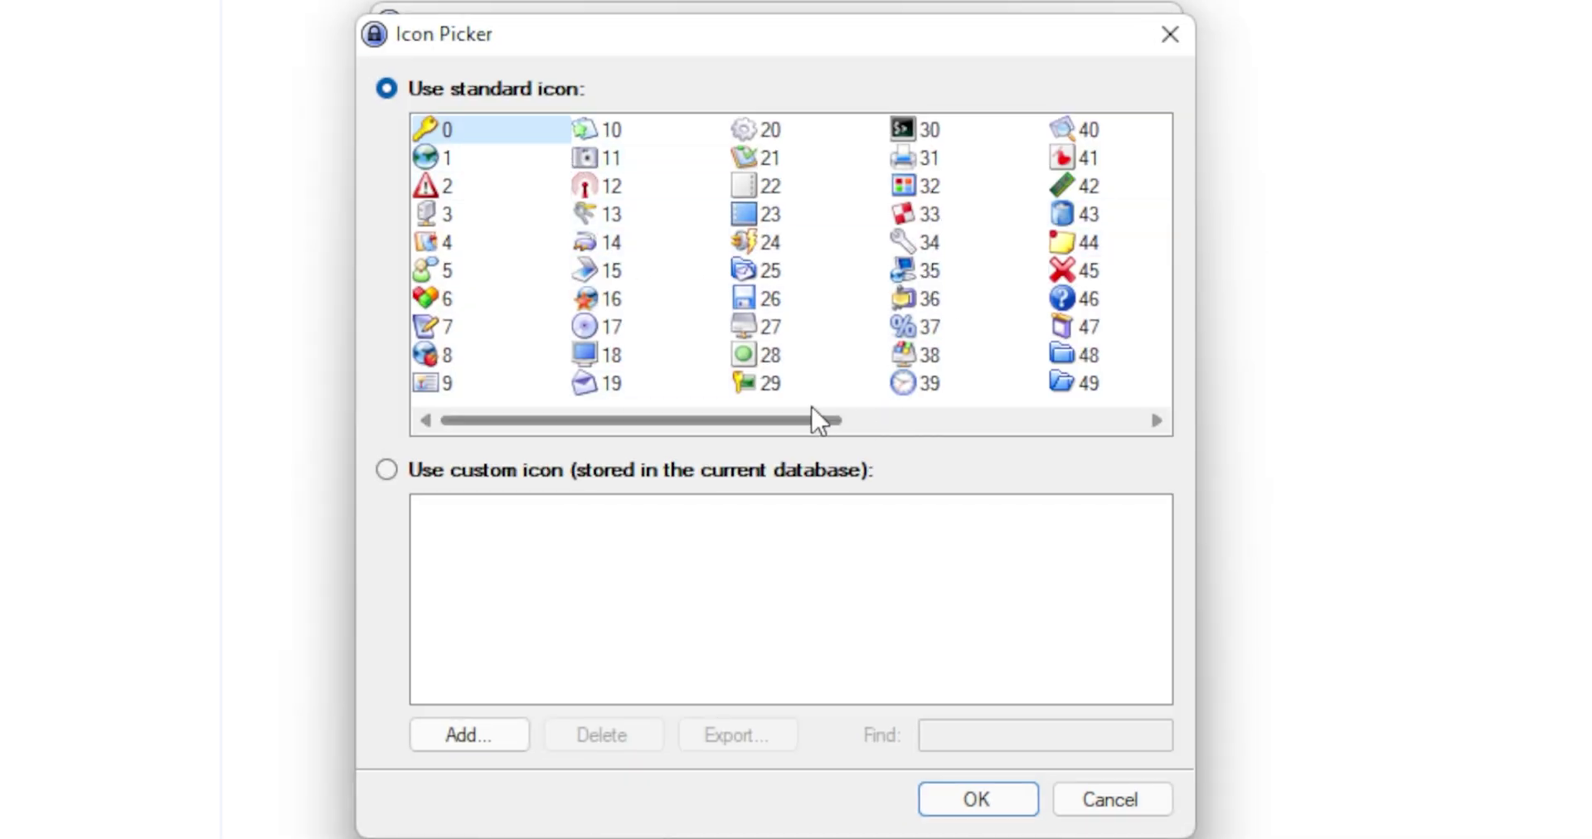
{"action": "left_click_drag", "start_coordinate": [816, 423], "coordinate": [908, 436]}
{"action": "left_click", "coordinate": [926, 314]}
{"action": "left_click", "coordinate": [982, 801]}
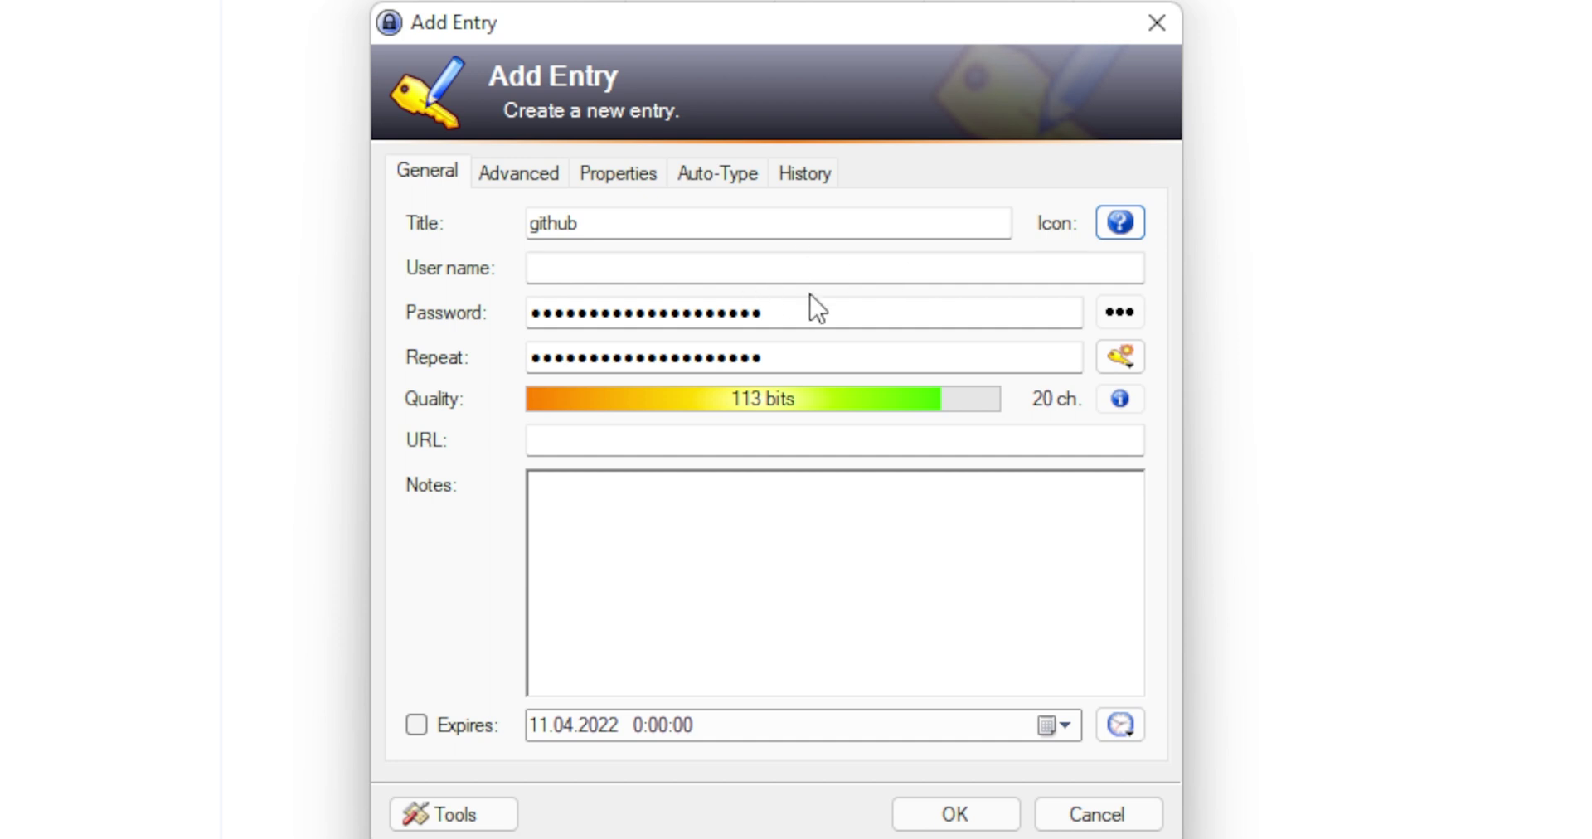
Fill in the account's user name and generate a Hex Key 40-bit password.
{"action": "left_click", "coordinate": [587, 259]}
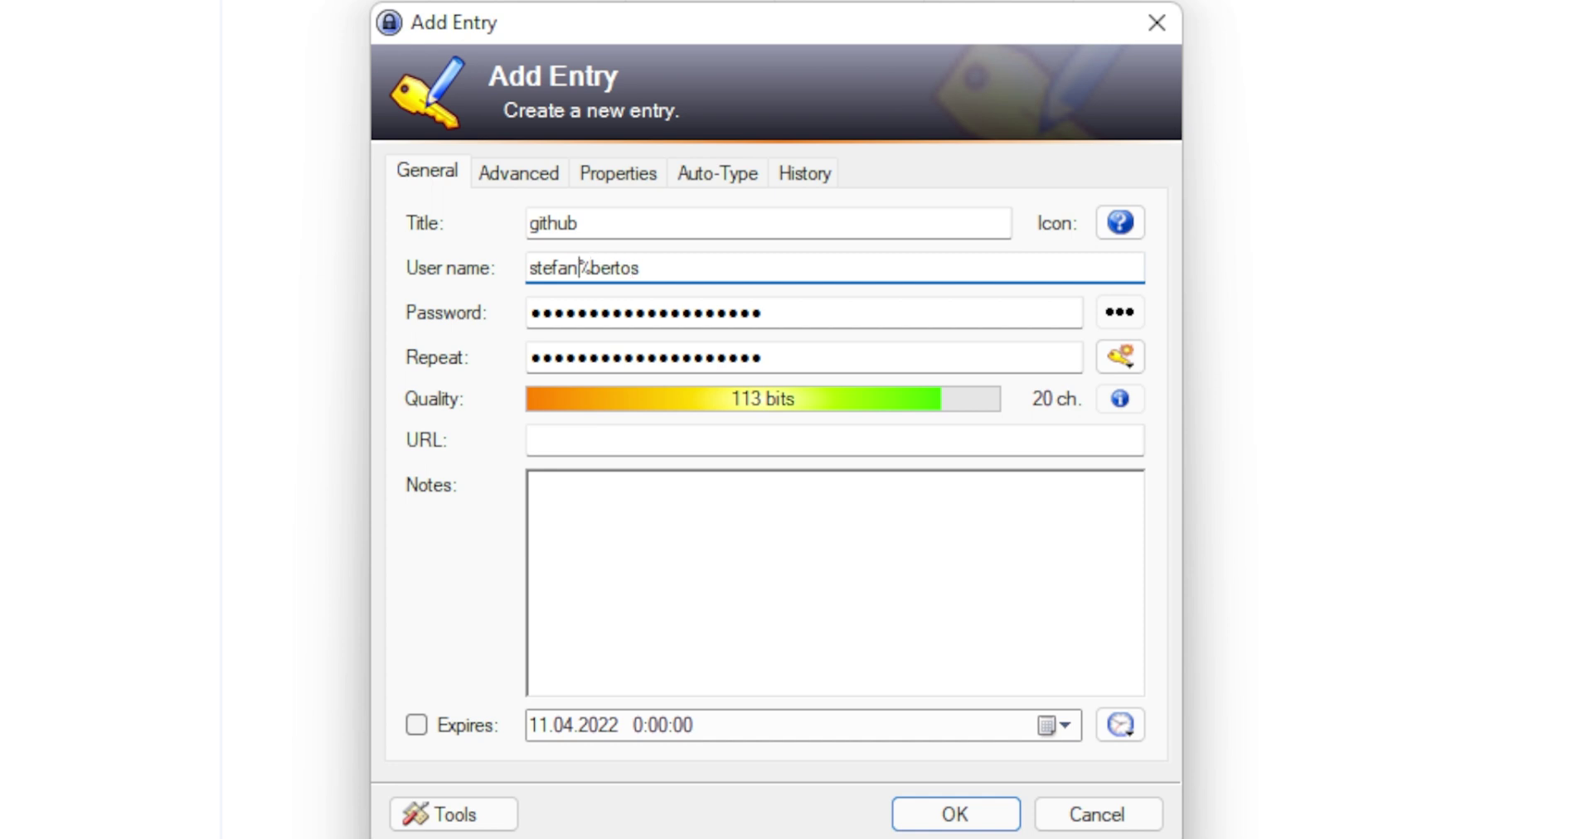
{"action": "key", "text": "Delete"}
{"action": "type", "text": "_"}
{"action": "left_click", "coordinate": [1130, 322]}
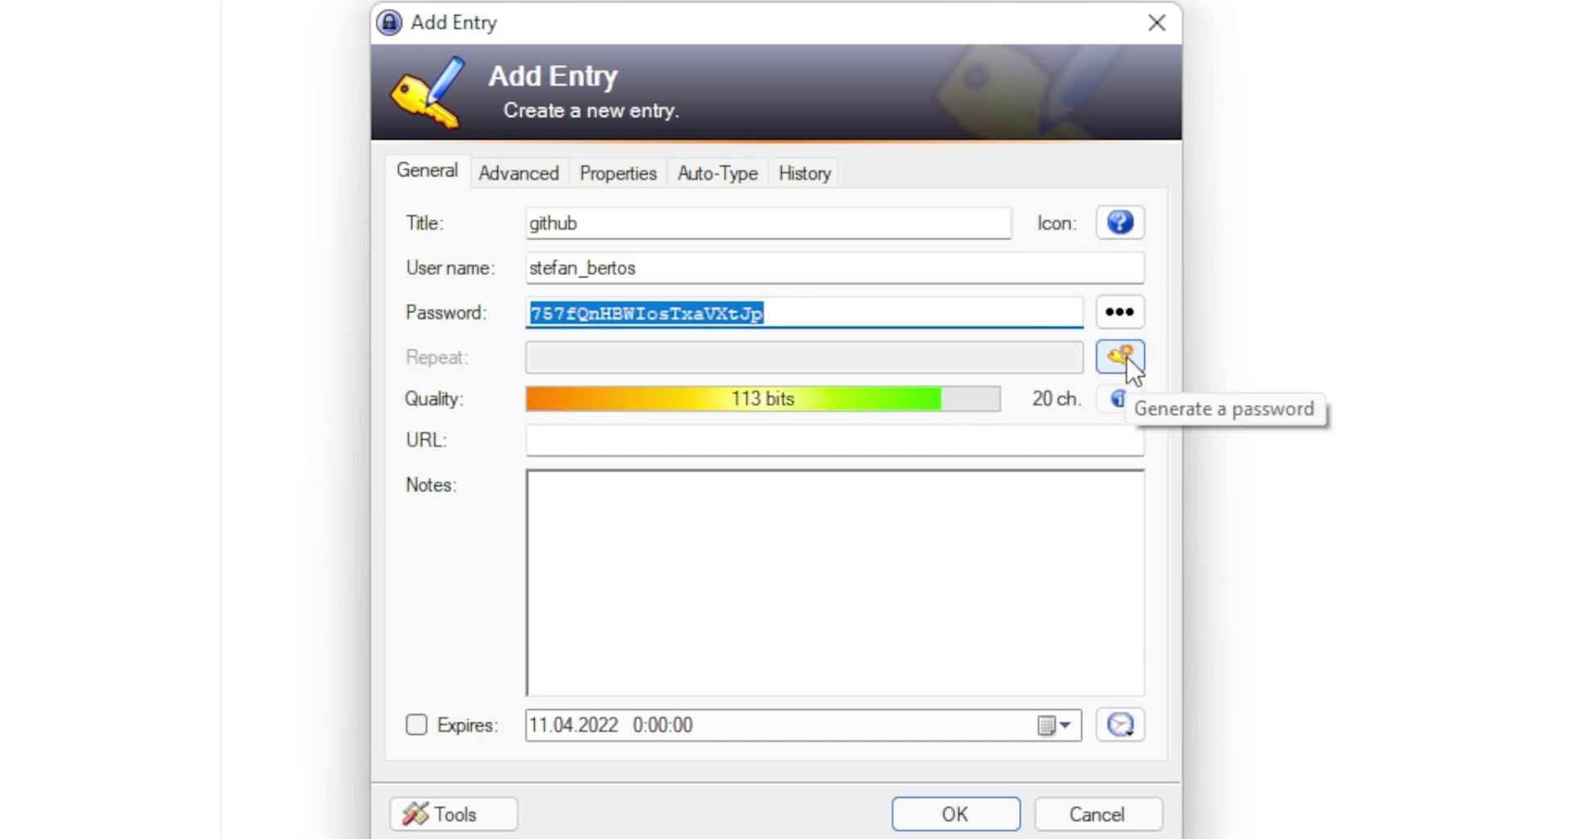
{"action": "left_click", "coordinate": [1121, 357]}
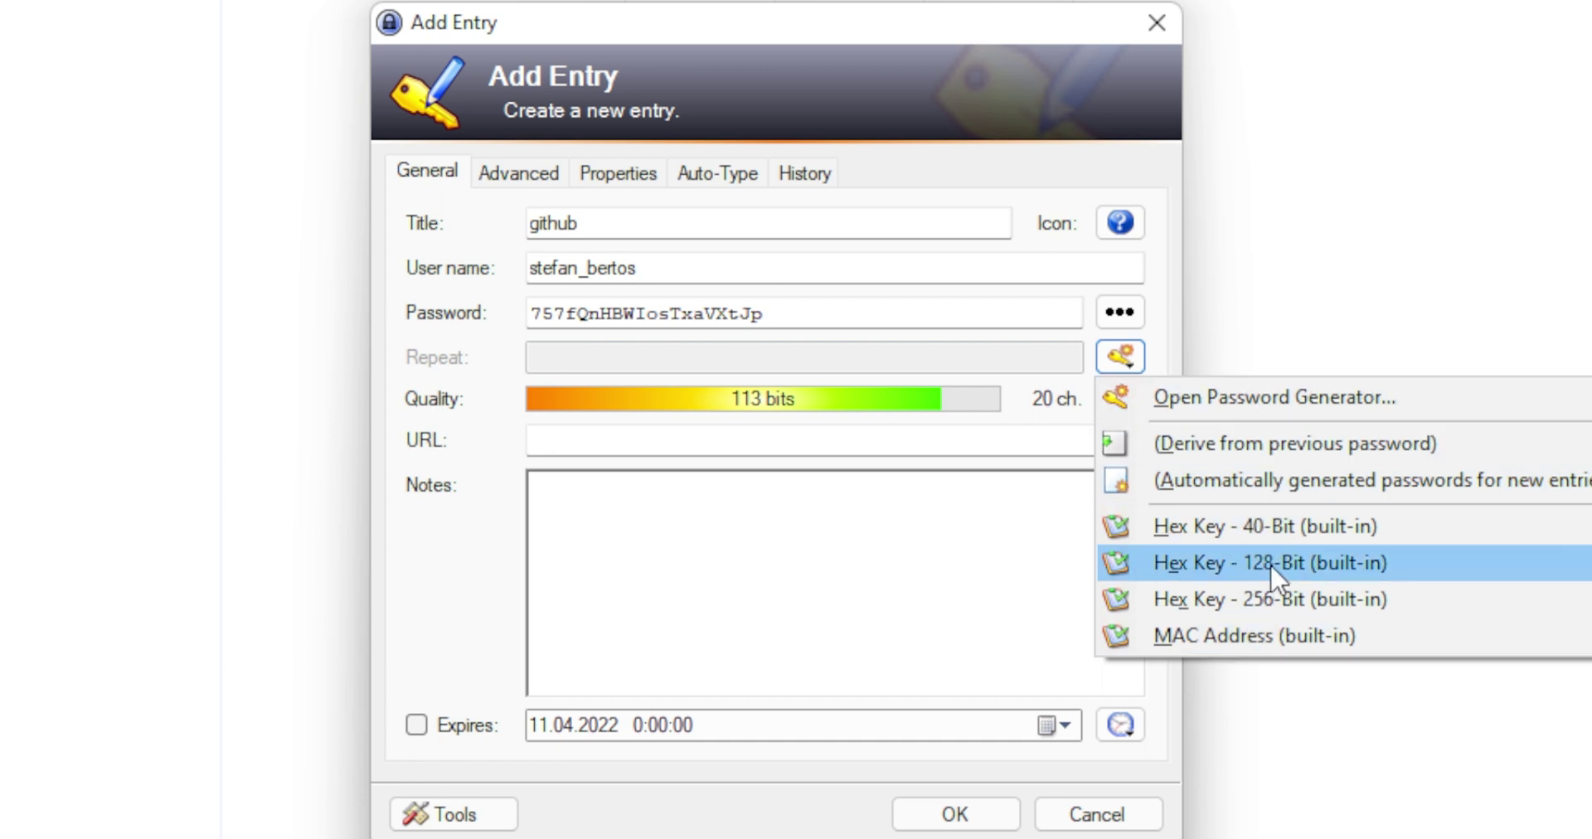
{"action": "left_click", "coordinate": [1256, 524]}
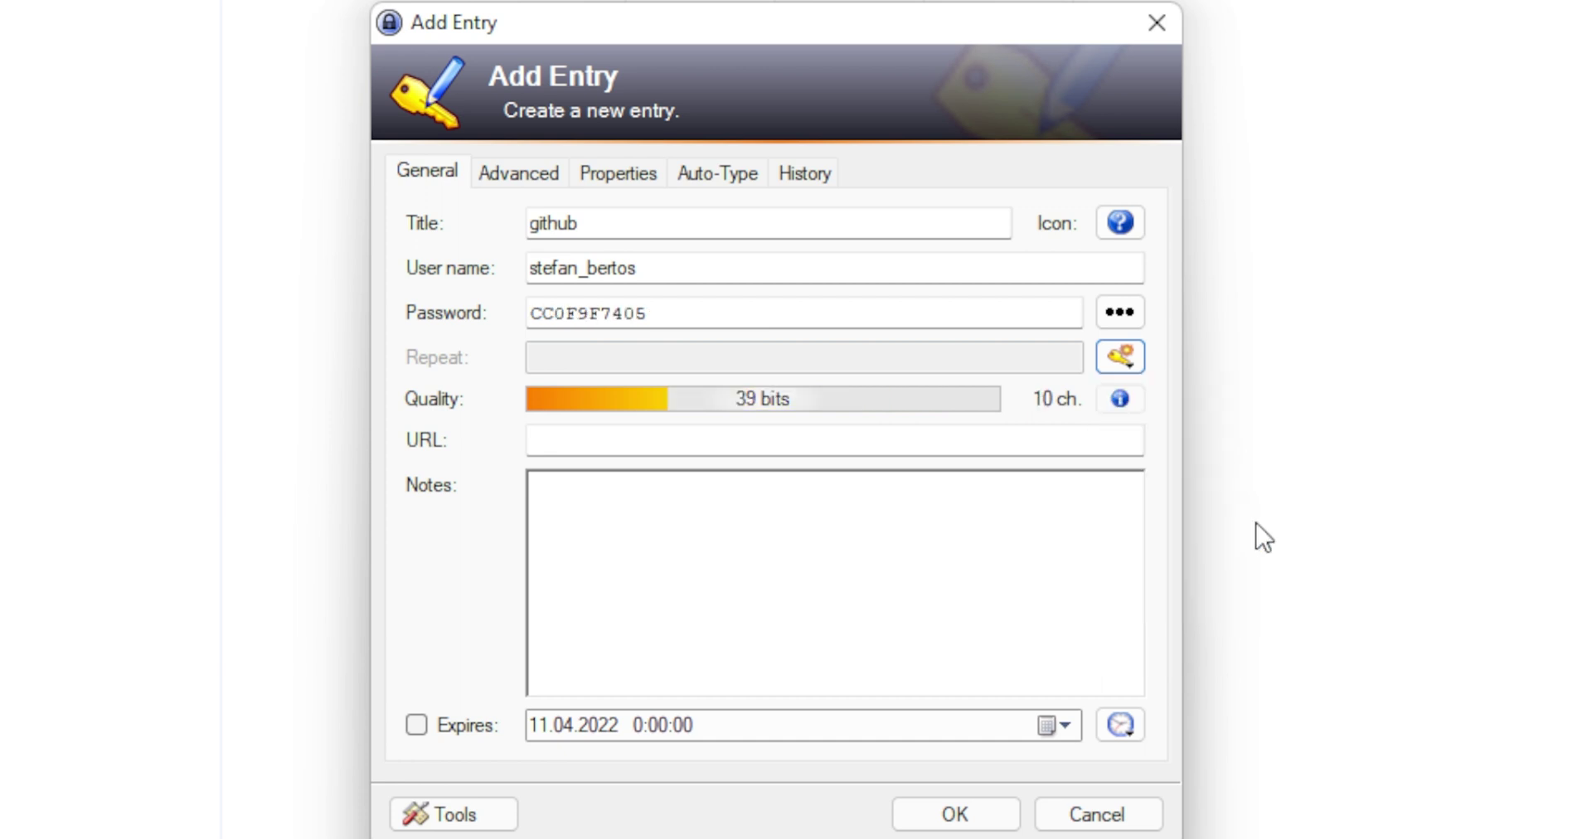
{"action": "left_click", "coordinate": [1111, 317]}
{"action": "left_click", "coordinate": [1125, 359]}
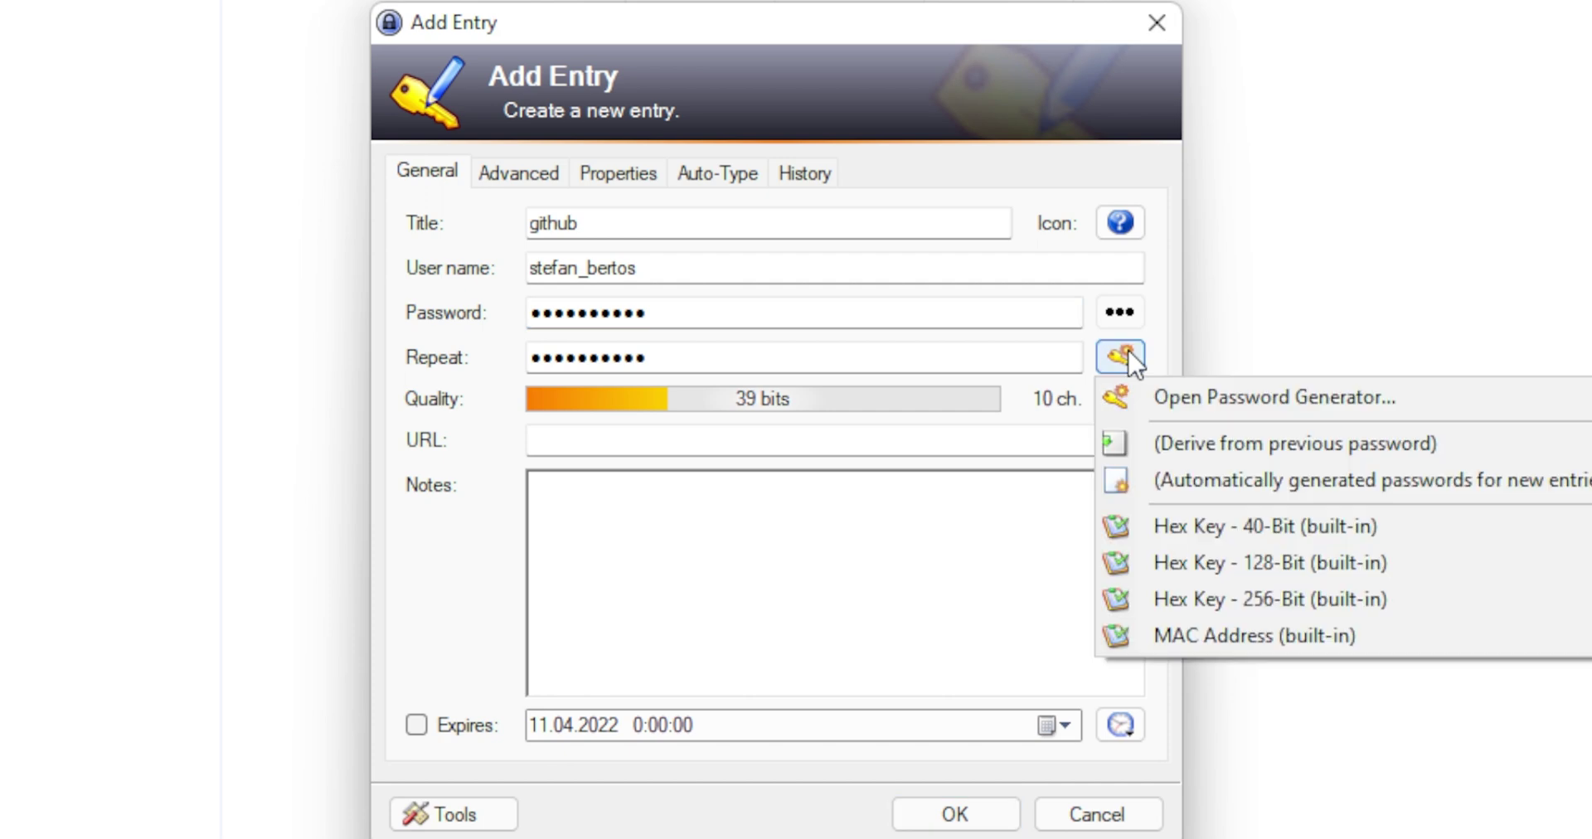
In the full password generator, enable lower-case, space, special and minus characters, and select the length field.
{"action": "left_click", "coordinate": [1239, 396]}
{"action": "mouse_move", "coordinate": [789, 19]}
{"action": "left_mouse_down"}
{"action": "mouse_move", "coordinate": [1469, 2]}
{"action": "mouse_move", "coordinate": [792, 28]}
{"action": "left_mouse_up"}
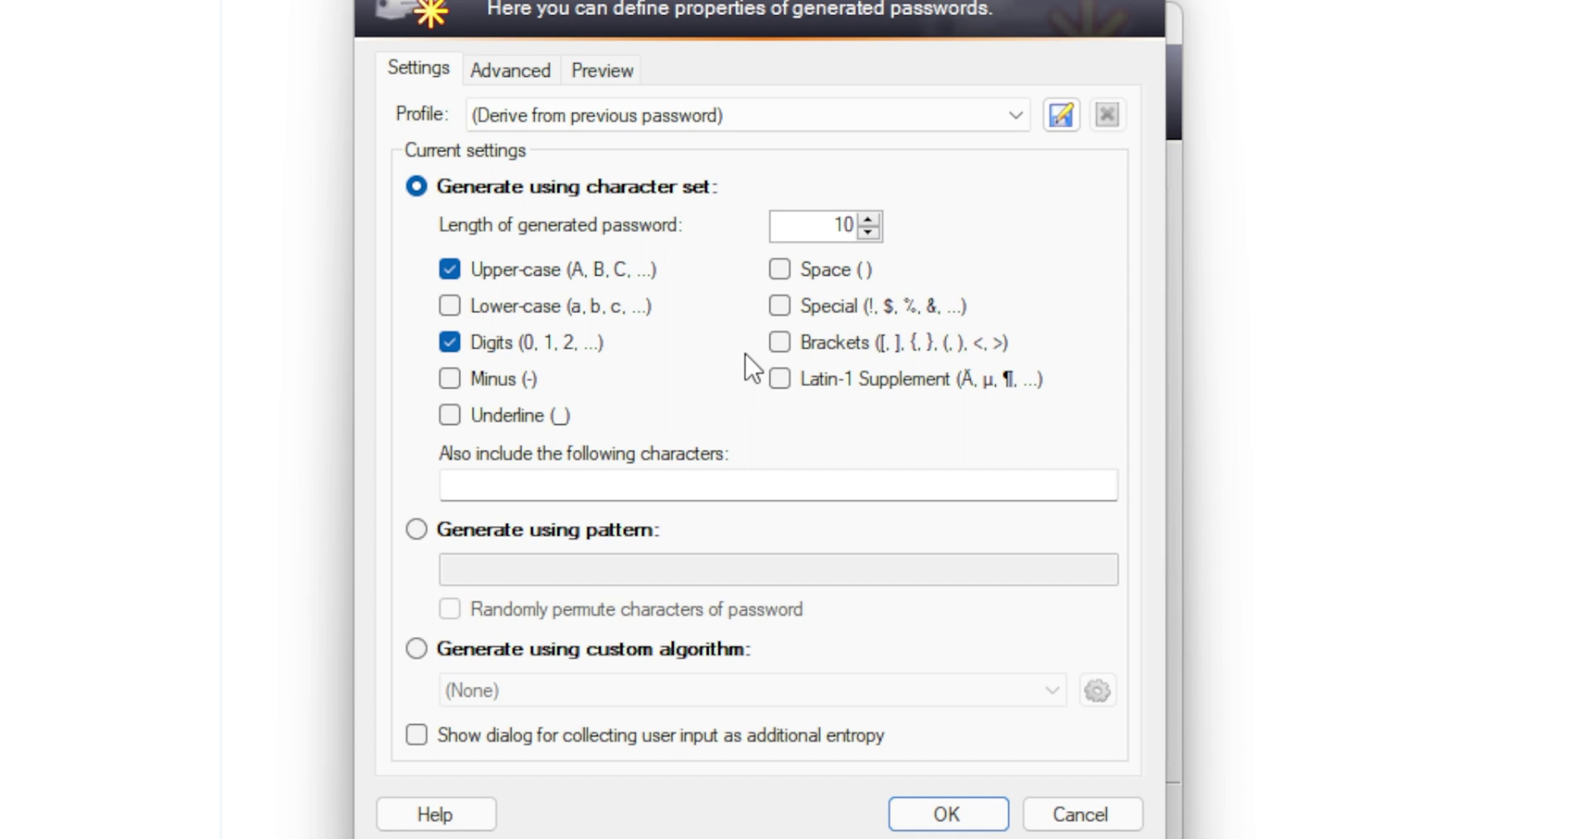
{"action": "left_click", "coordinate": [474, 308]}
{"action": "left_click", "coordinate": [783, 274]}
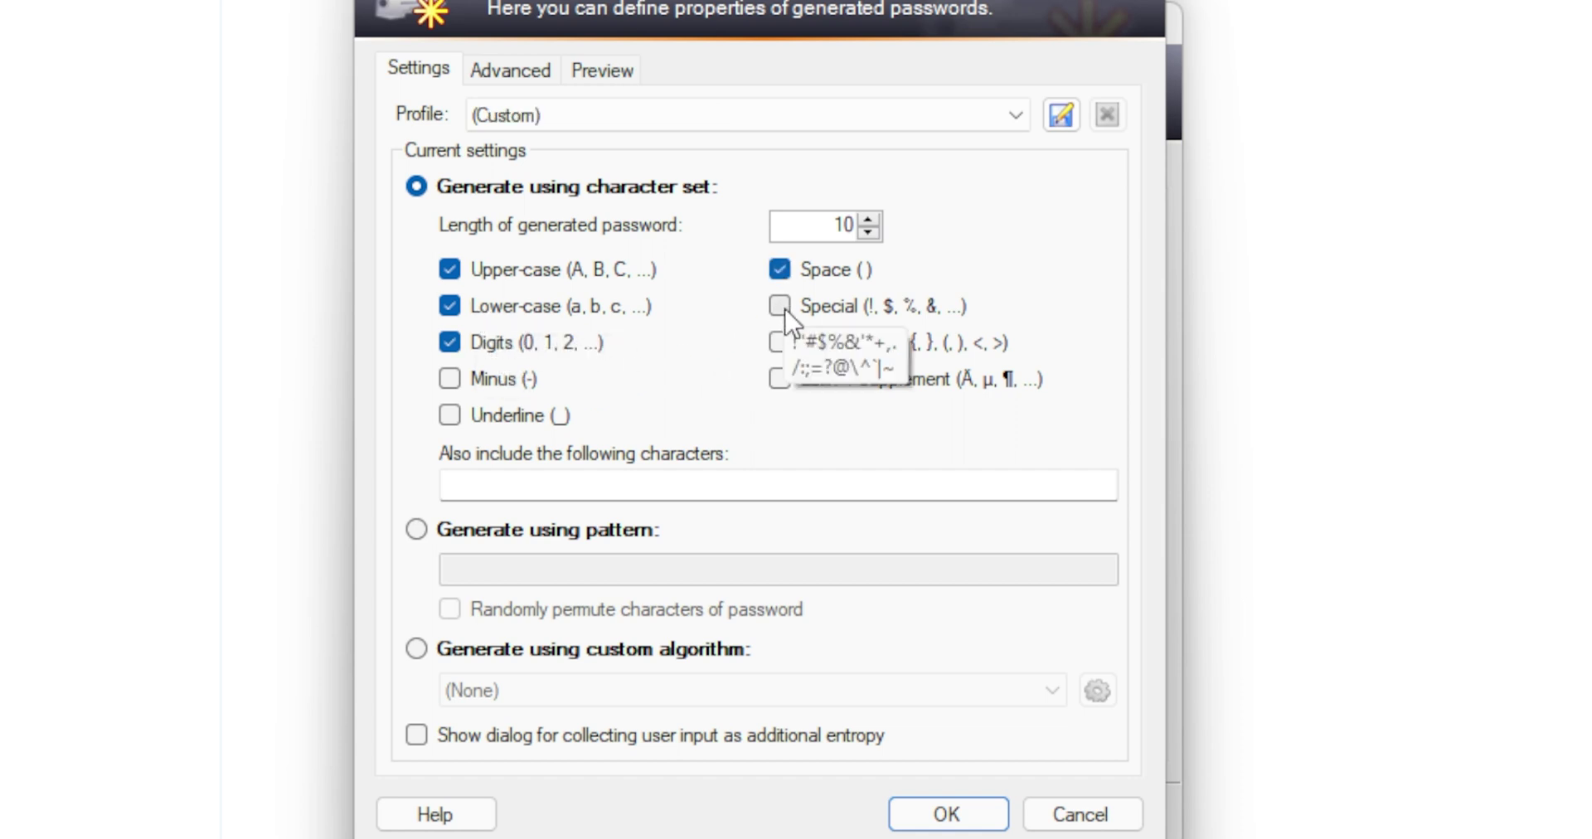
{"action": "left_click", "coordinate": [781, 313]}
{"action": "left_click", "coordinate": [452, 381]}
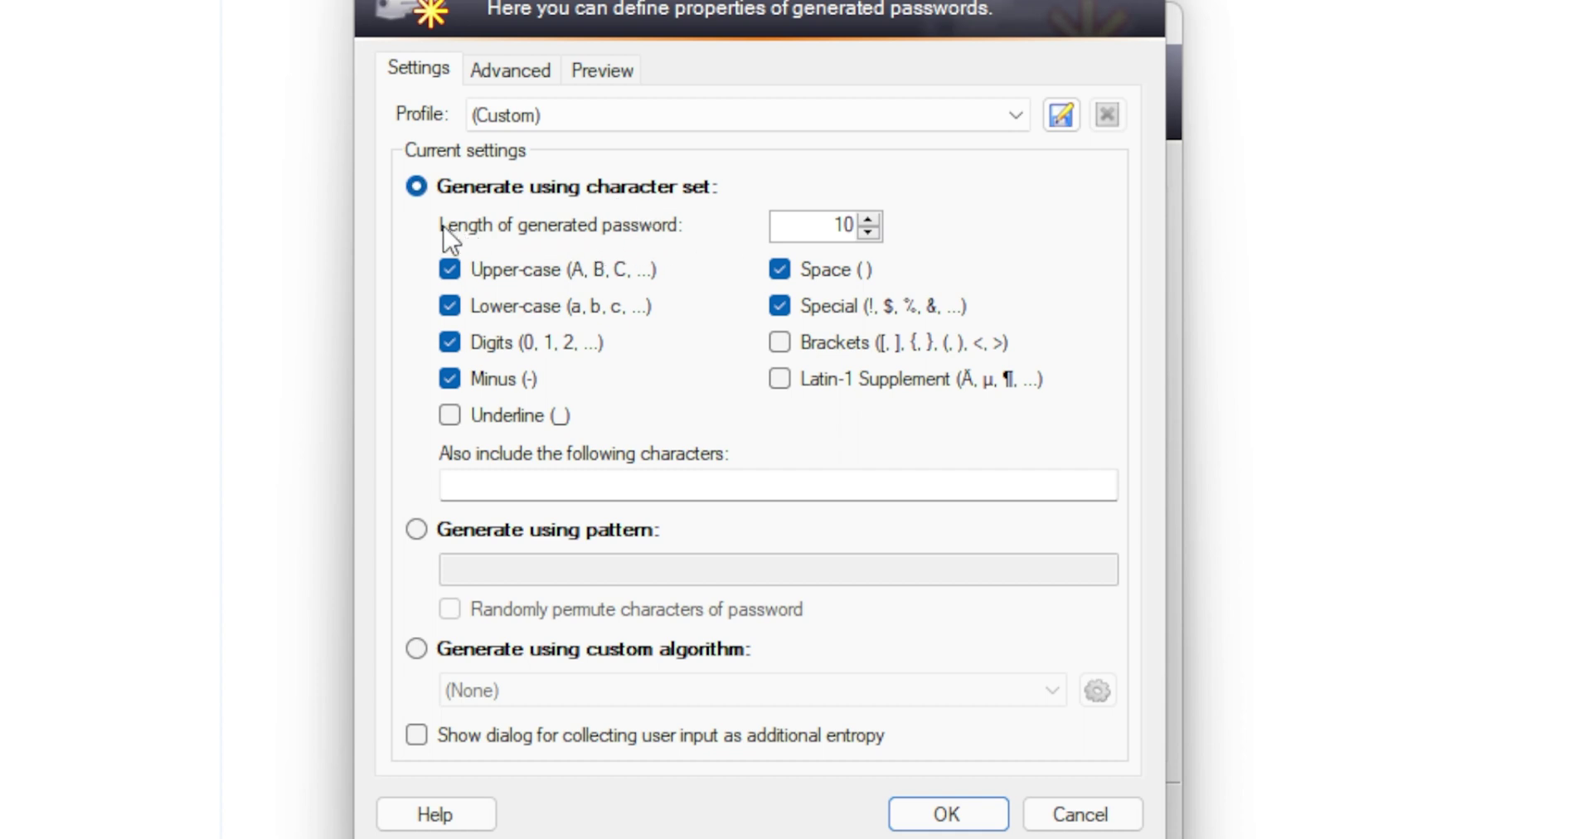
{"action": "double_click", "coordinate": [842, 225]}
Set the password length to 20, generate the password, and show it in plain text.
{"action": "type", "text": "20"}
{"action": "left_click", "coordinate": [943, 814]}
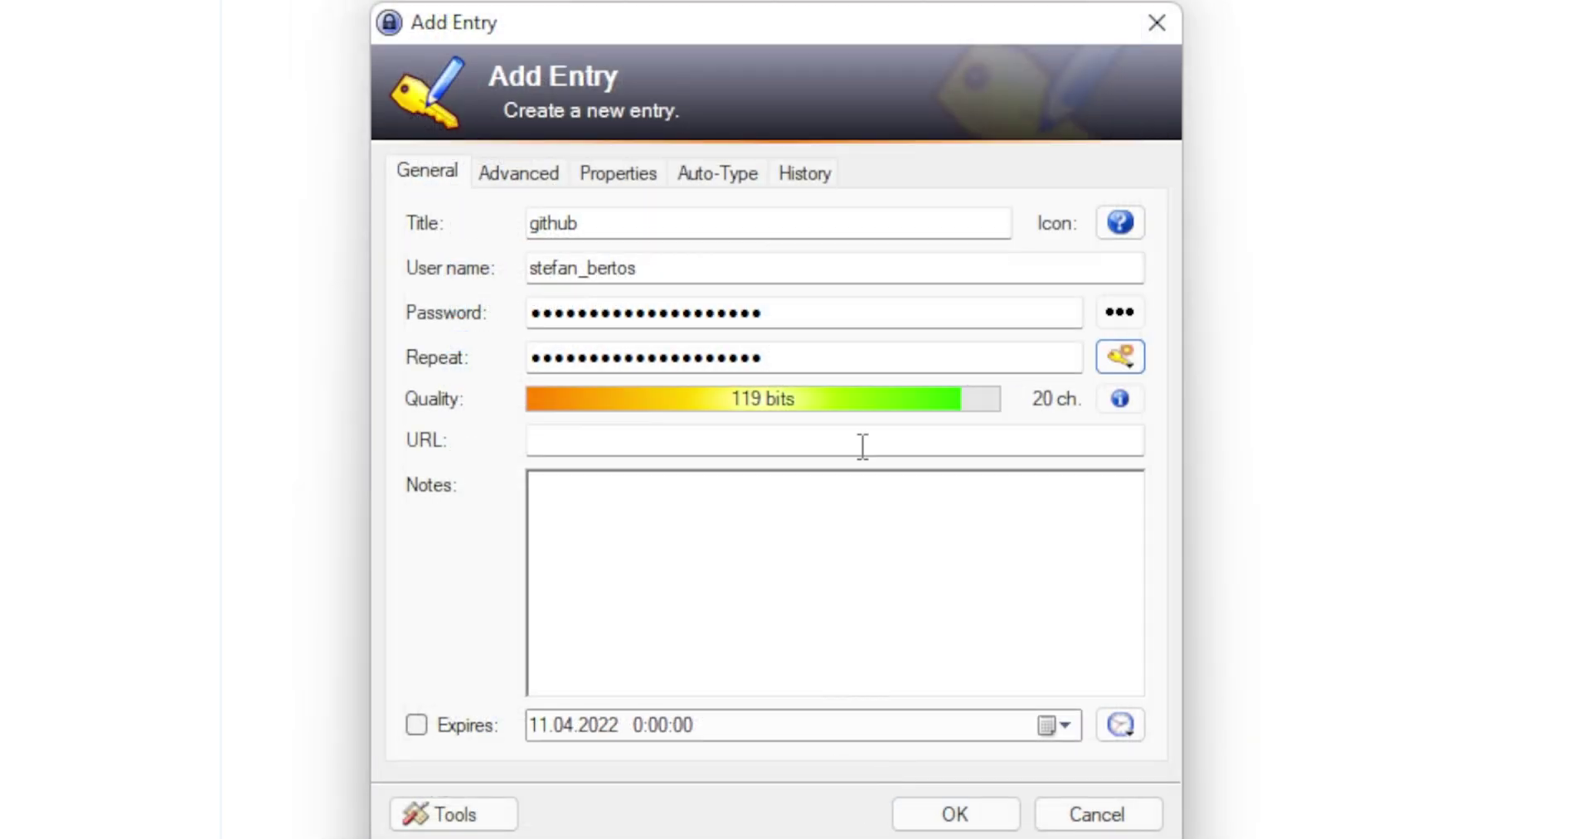
{"action": "left_click", "coordinate": [1124, 315]}
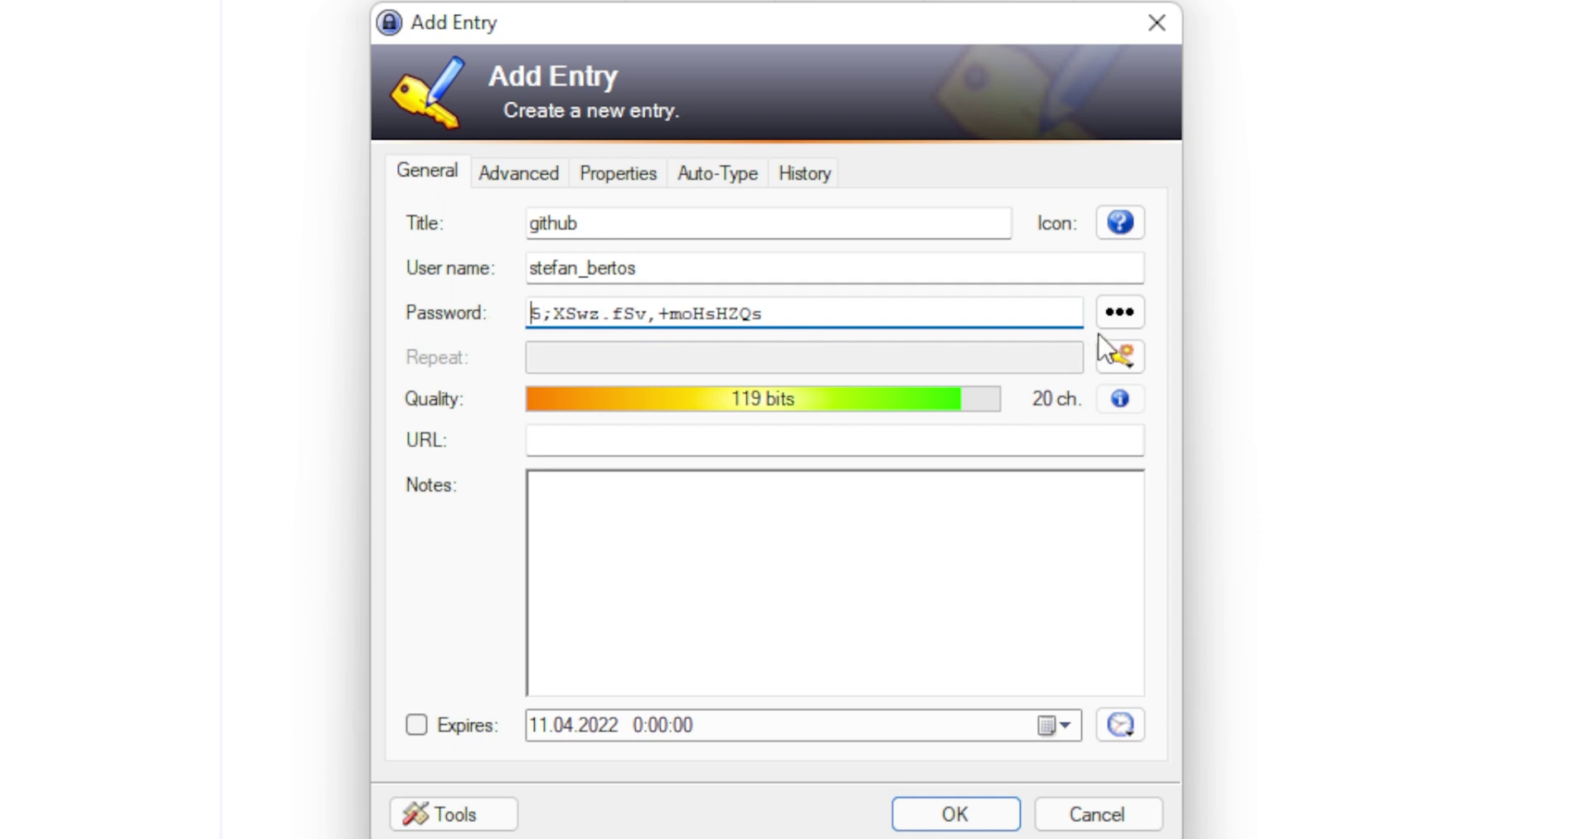
{"action": "left_click", "coordinate": [1122, 329]}
{"action": "left_click", "coordinate": [1124, 326]}
{"action": "left_click", "coordinate": [696, 442]}
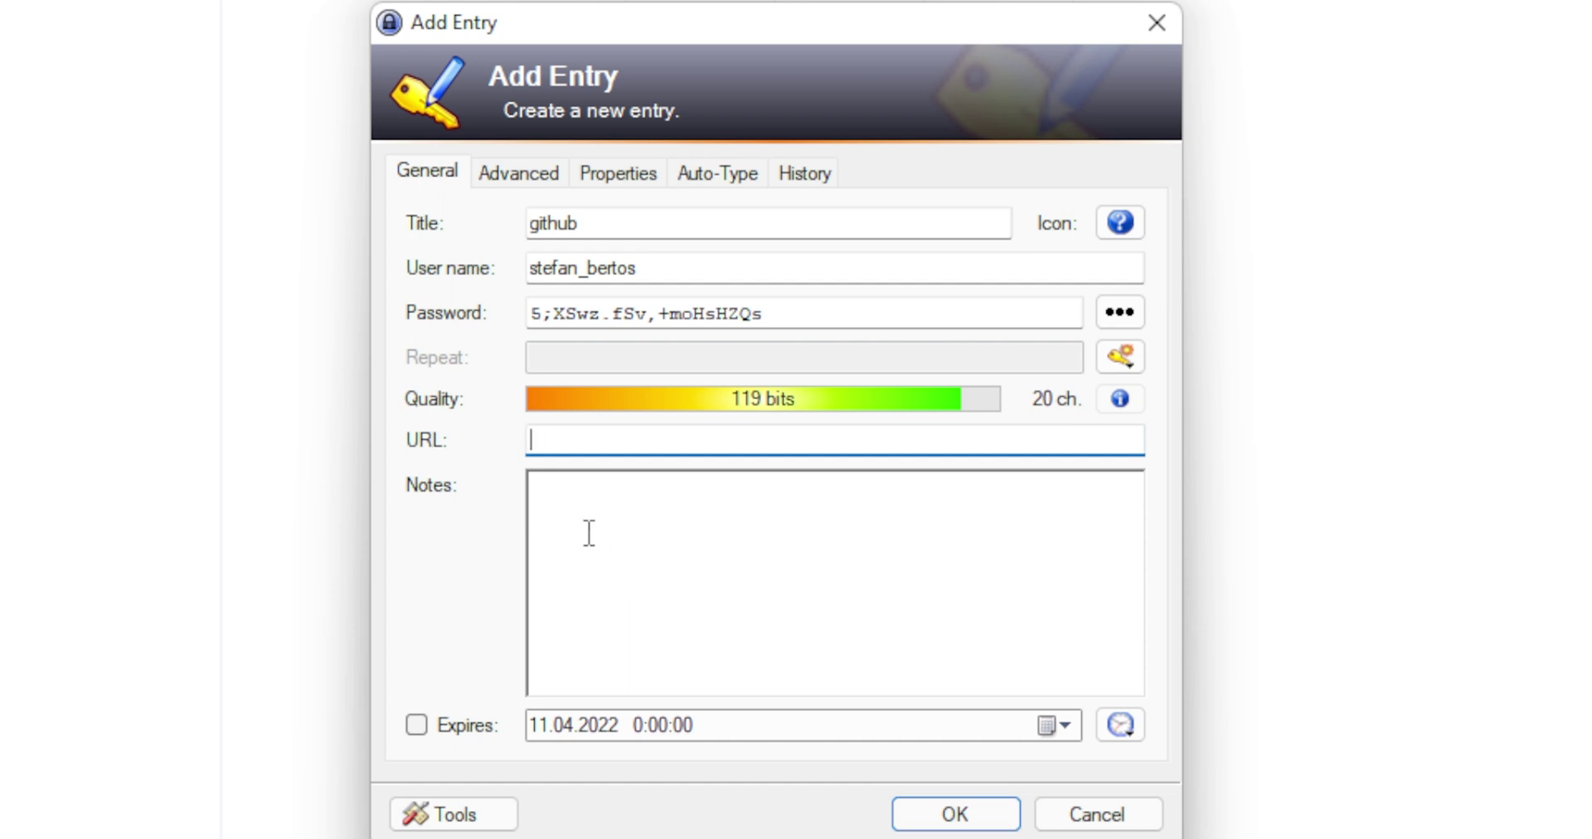
{"action": "type", "text": "www.github.com"}
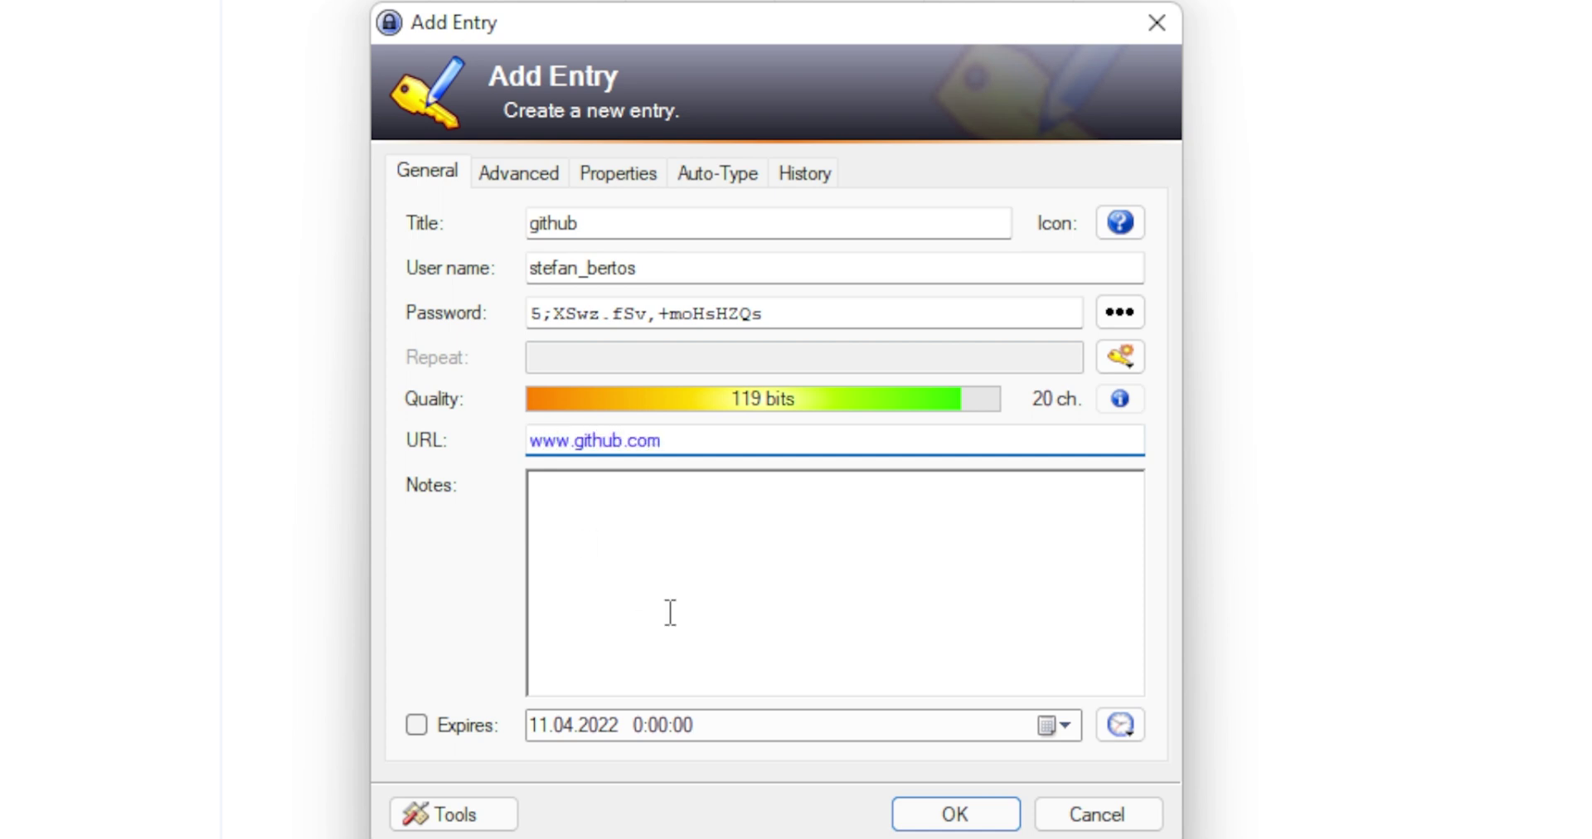
{"action": "left_click", "coordinate": [673, 584]}
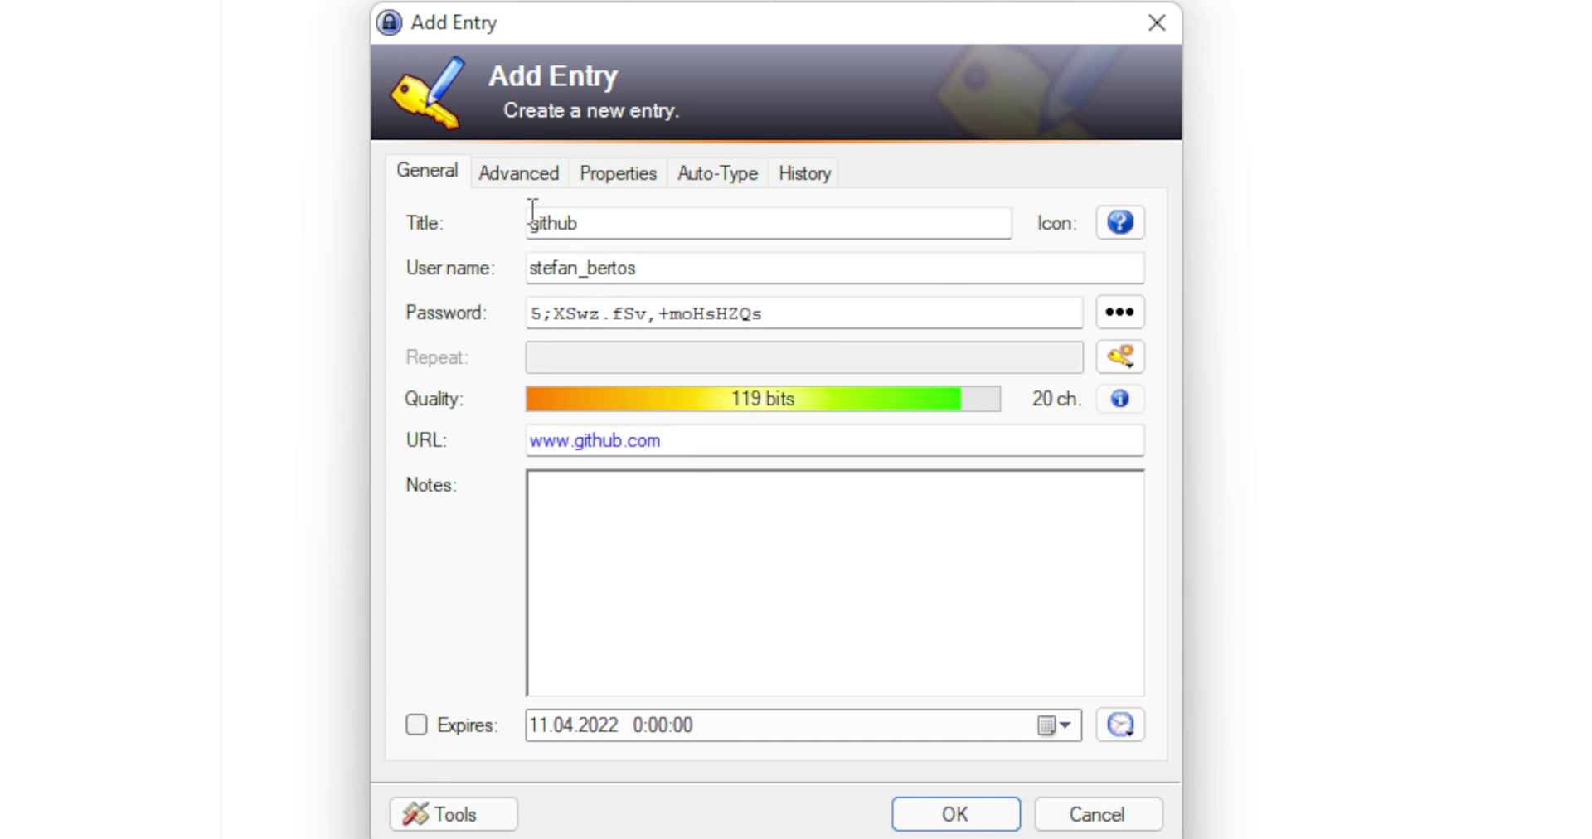
Review the Advanced, Properties, Auto-Type and History tabs, then return to General.
{"action": "left_click", "coordinate": [516, 176]}
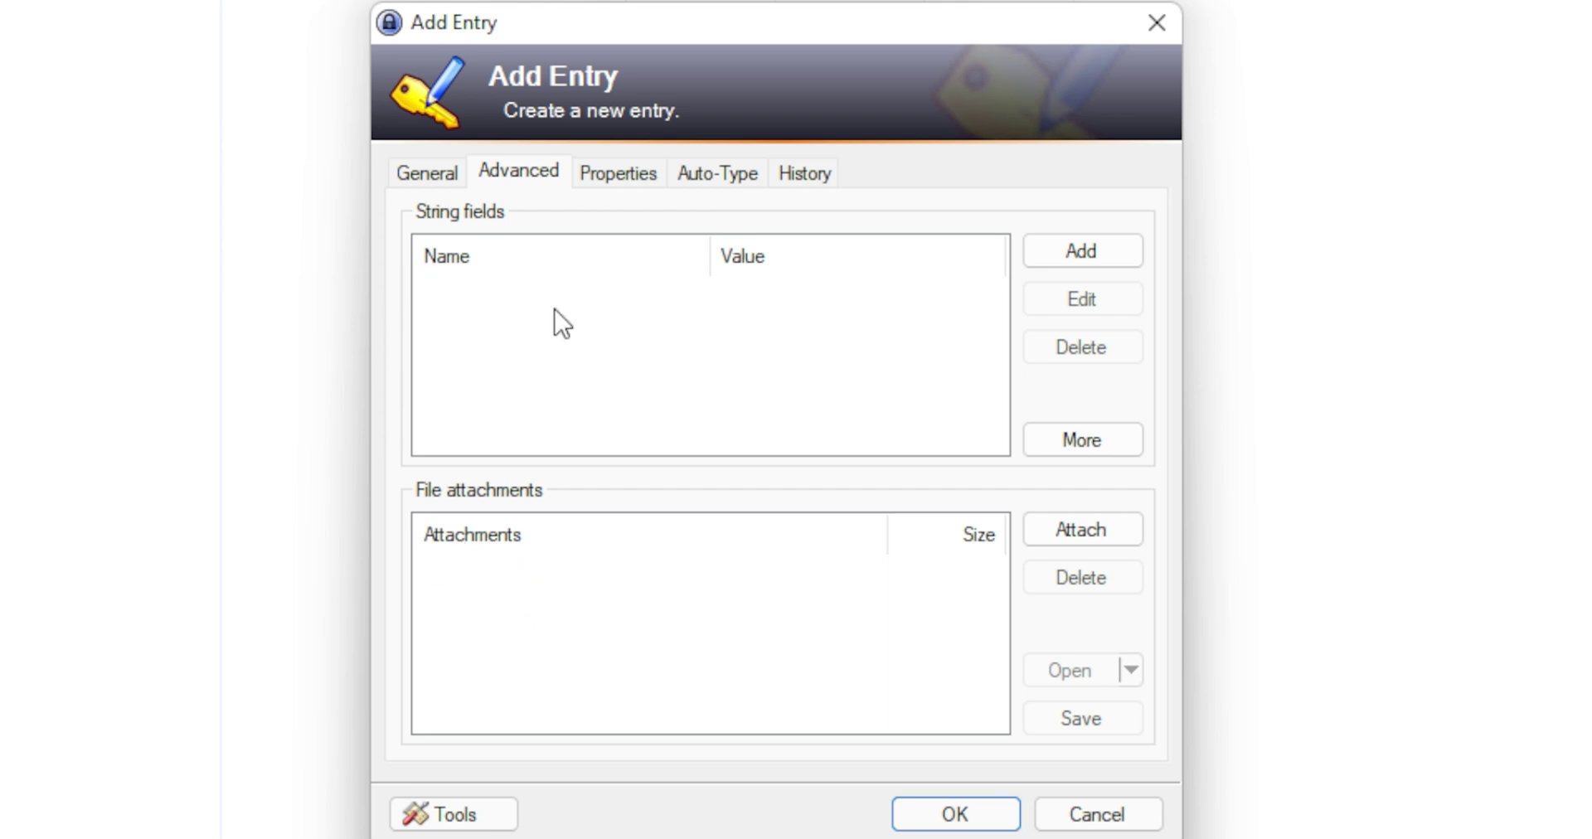
{"action": "left_click", "coordinate": [620, 172]}
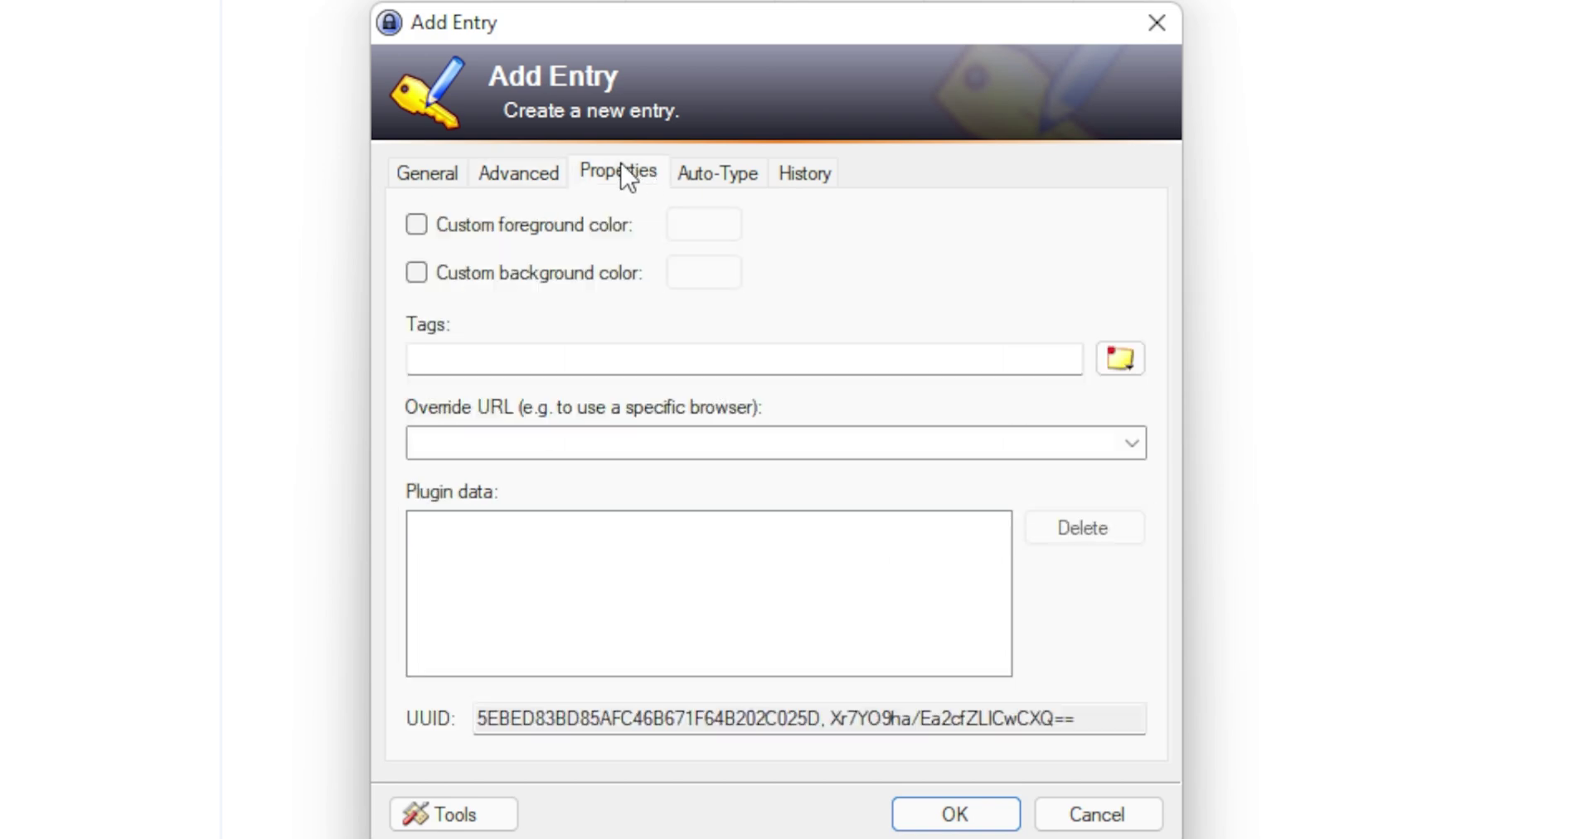
{"action": "left_click", "coordinate": [724, 182]}
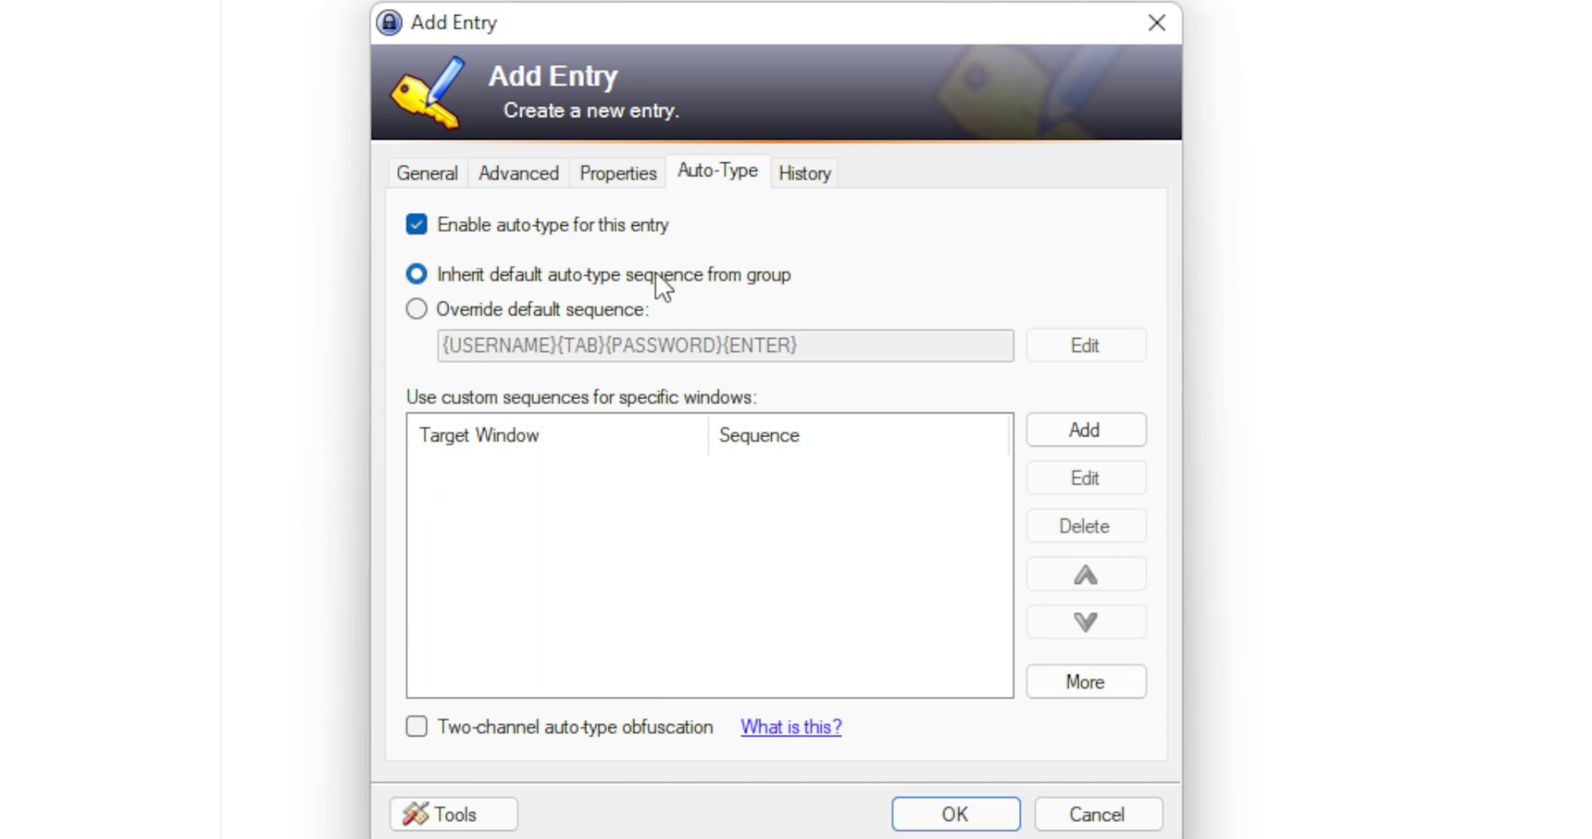
{"action": "left_click", "coordinate": [801, 185]}
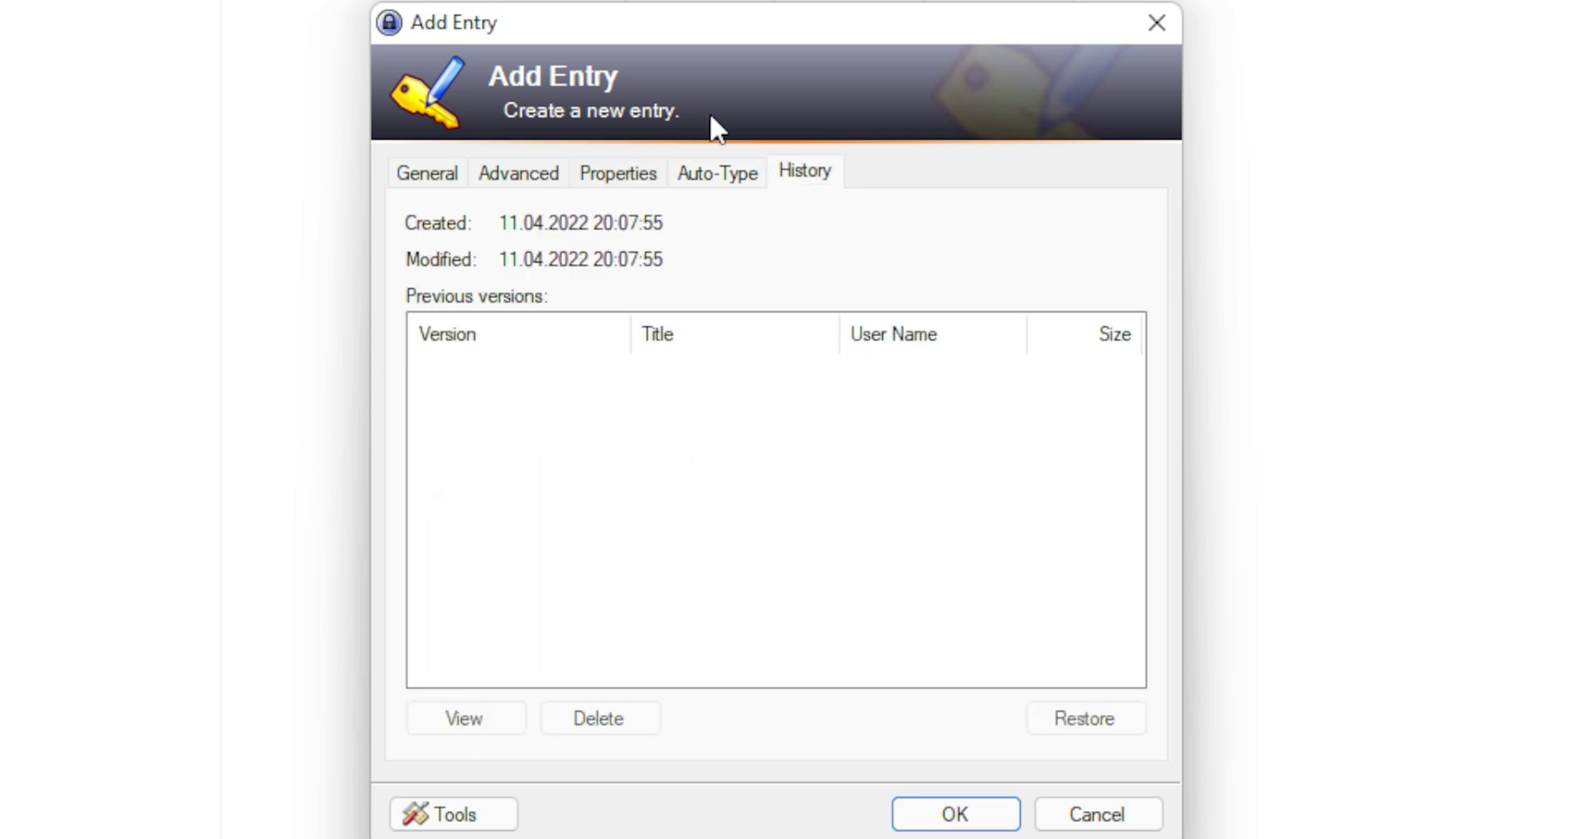
{"action": "left_click", "coordinate": [430, 180]}
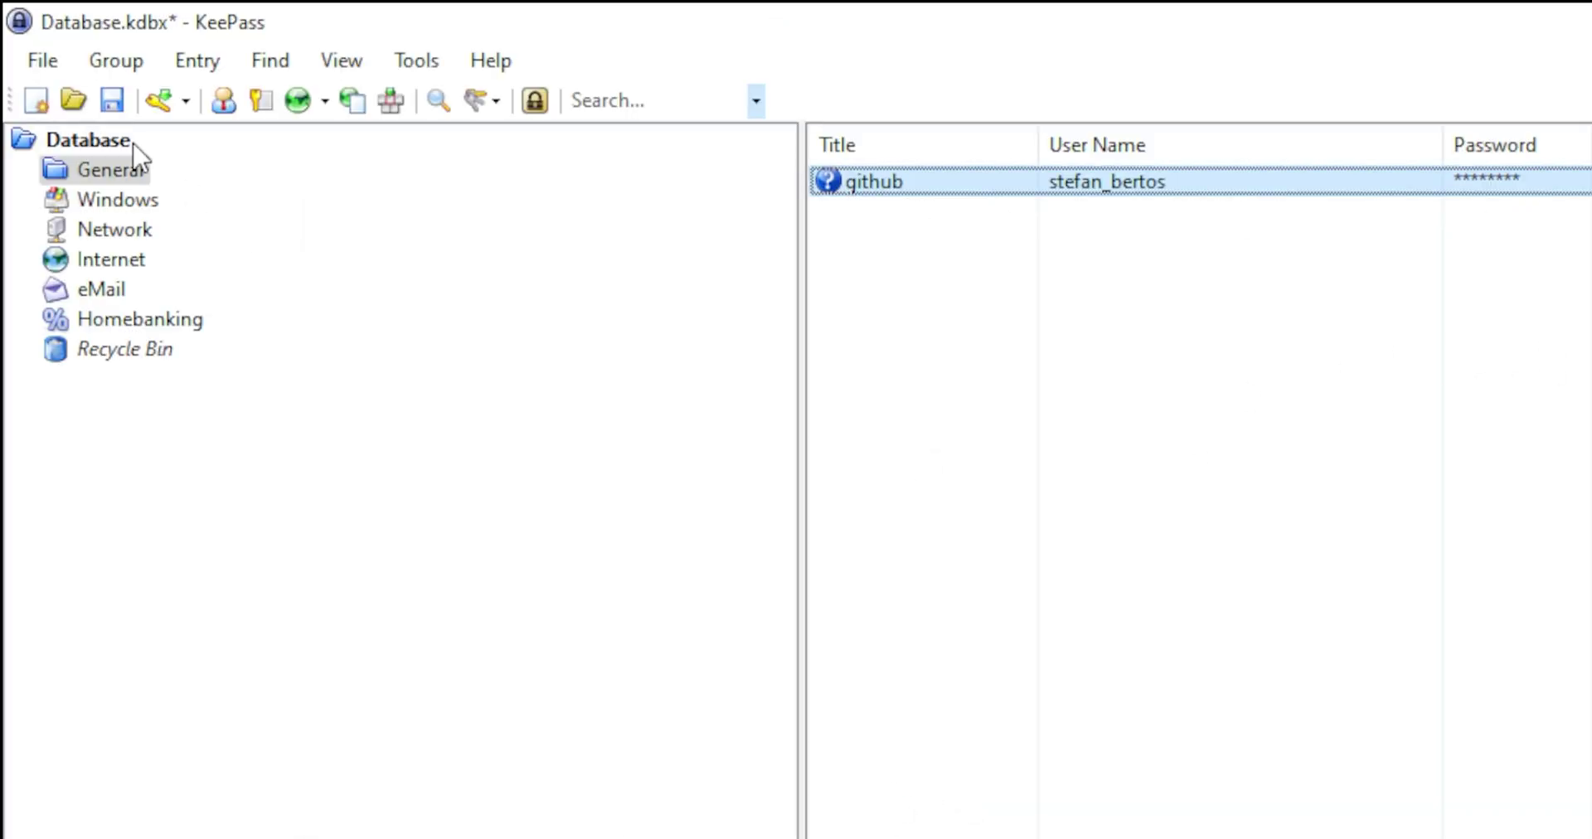
Save Database.kdbx and bring up the github entry's context menu.
{"action": "left_click", "coordinate": [112, 101]}
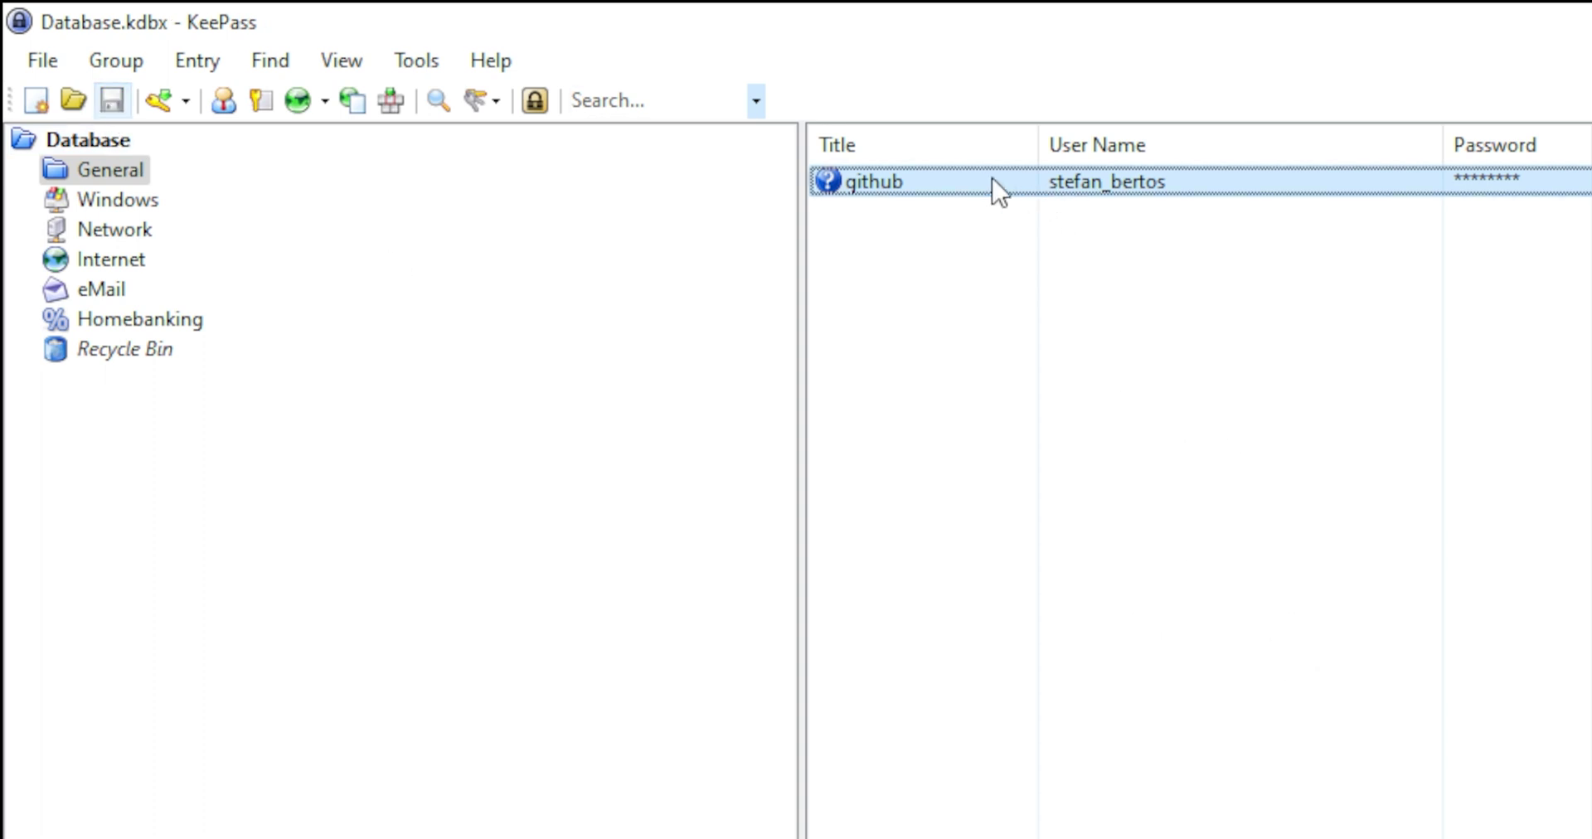
{"action": "right_click", "coordinate": [1236, 189]}
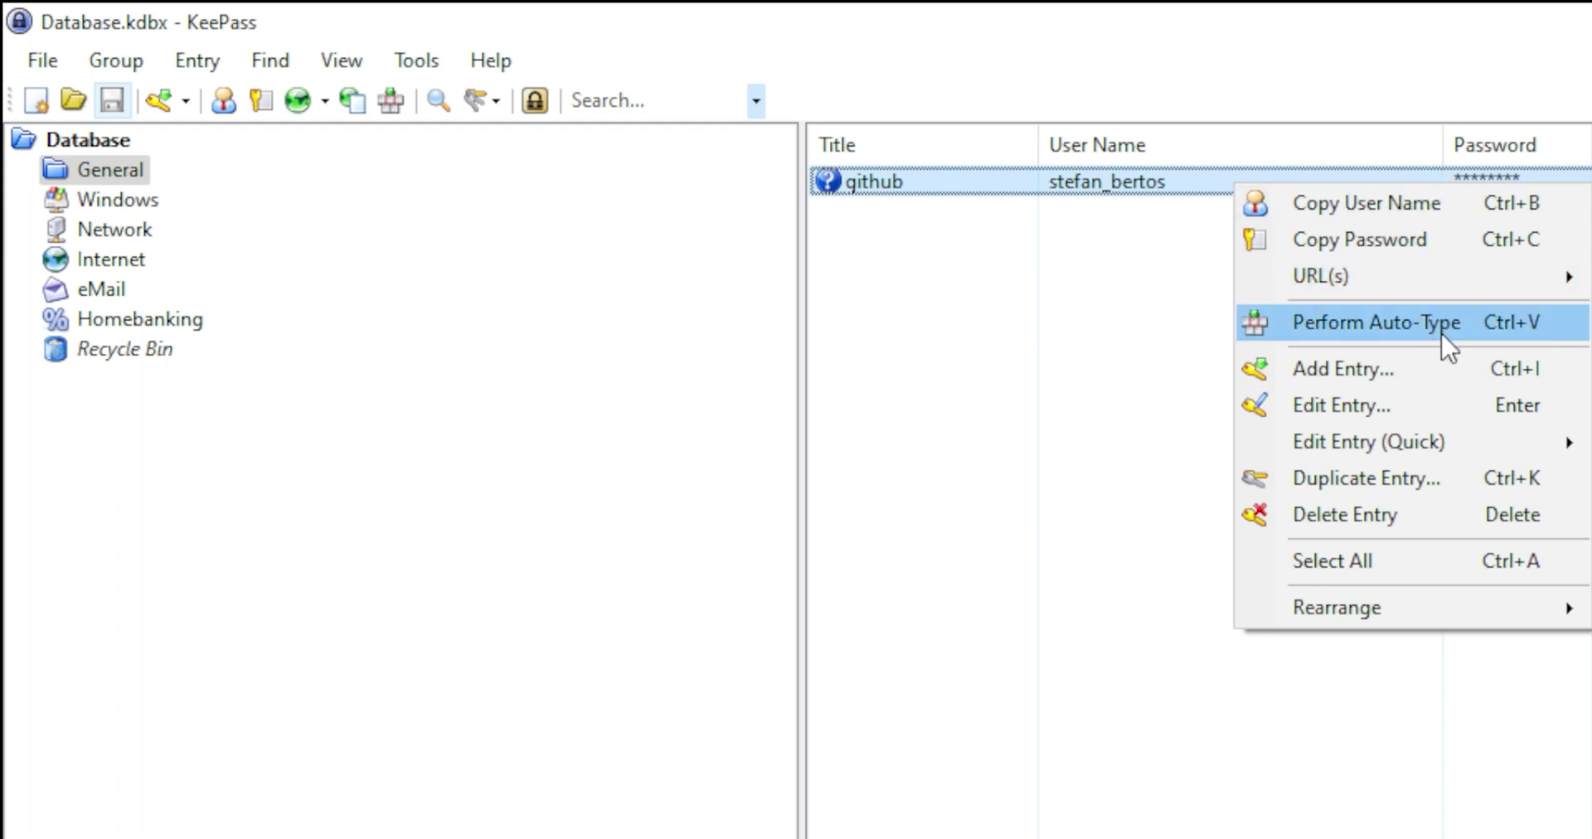
{"action": "left_click", "coordinate": [1050, 328]}
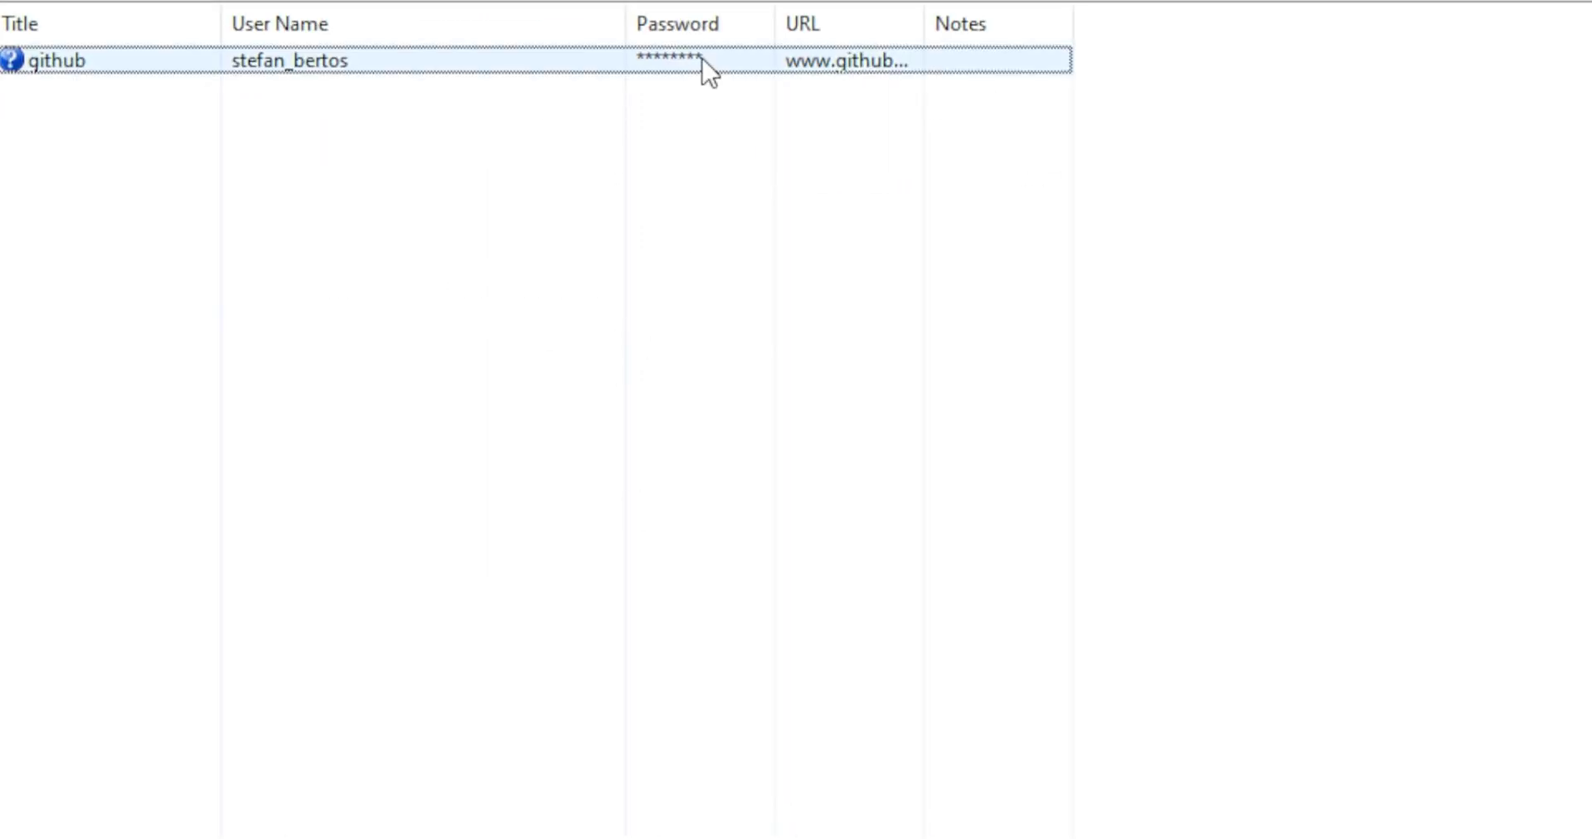
{"action": "right_click", "coordinate": [705, 63]}
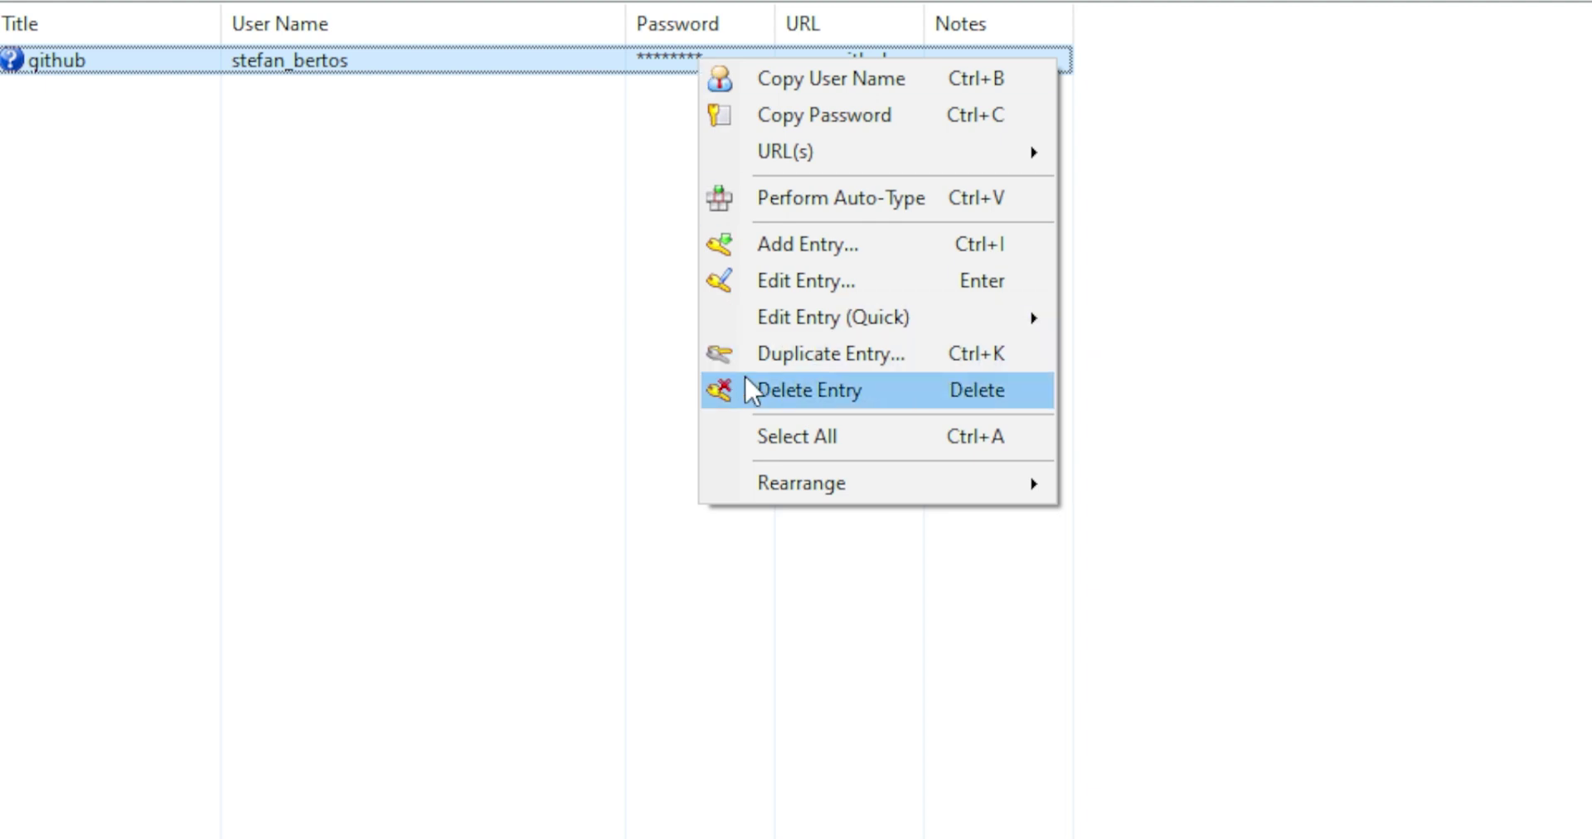
{"action": "left_click", "coordinate": [796, 282]}
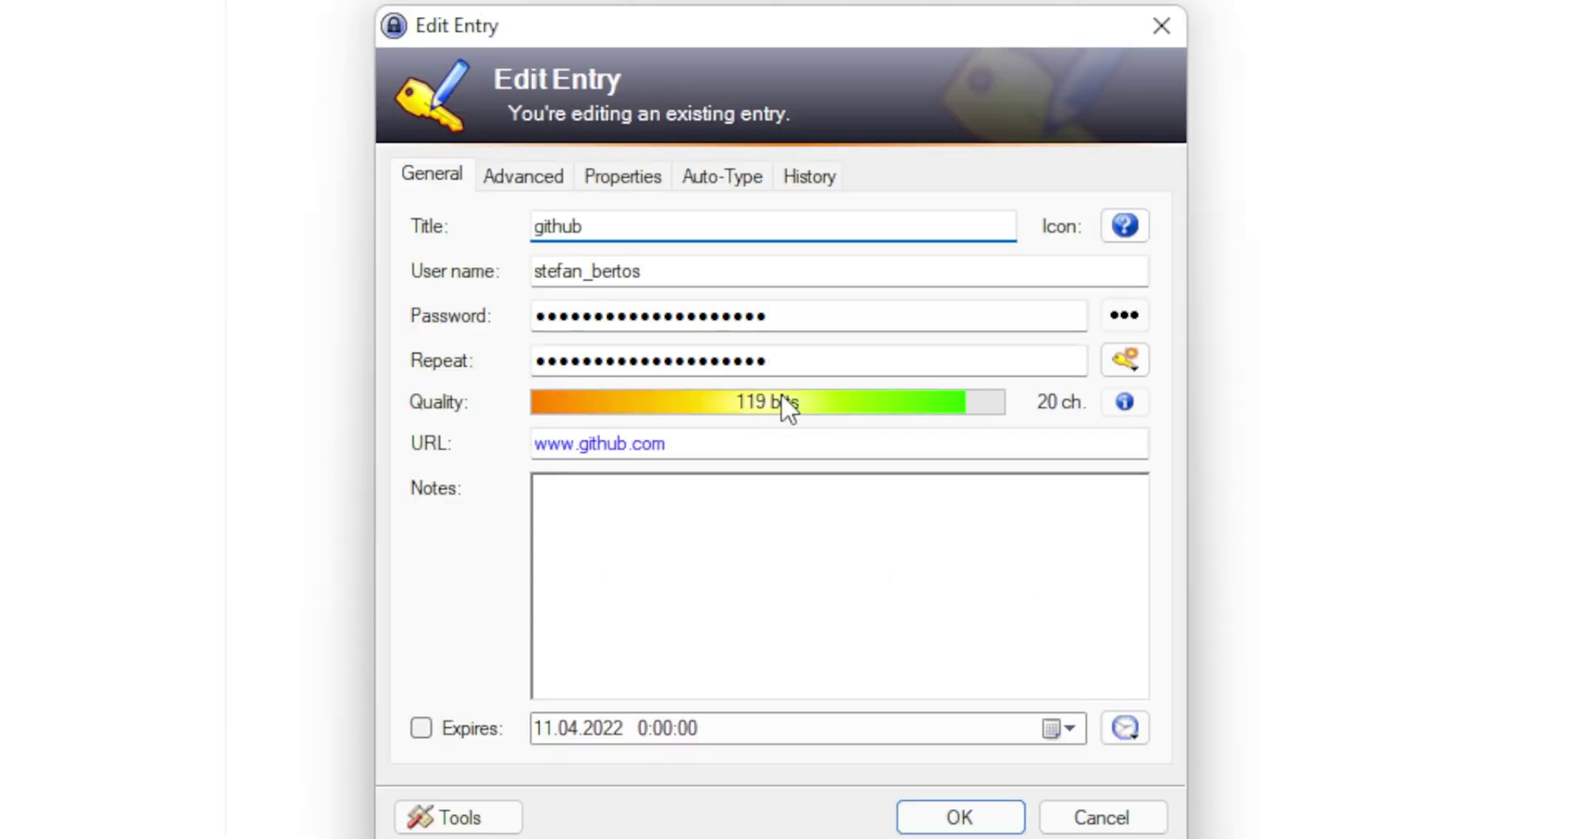
{"action": "left_click_drag", "start_coordinate": [688, 444], "coordinate": [355, 434]}
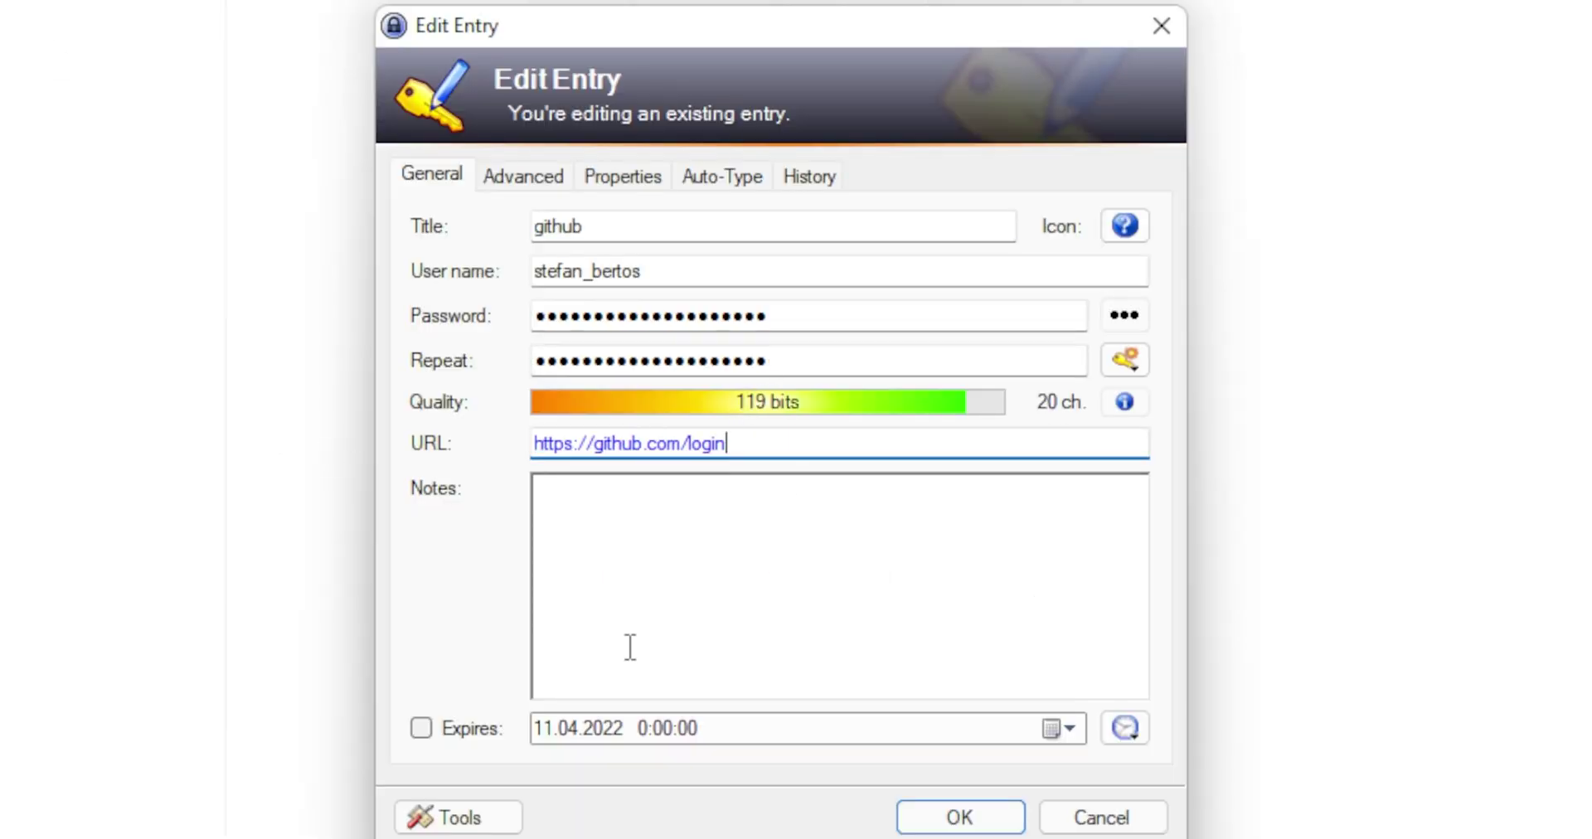
{"action": "left_click", "coordinate": [954, 821]}
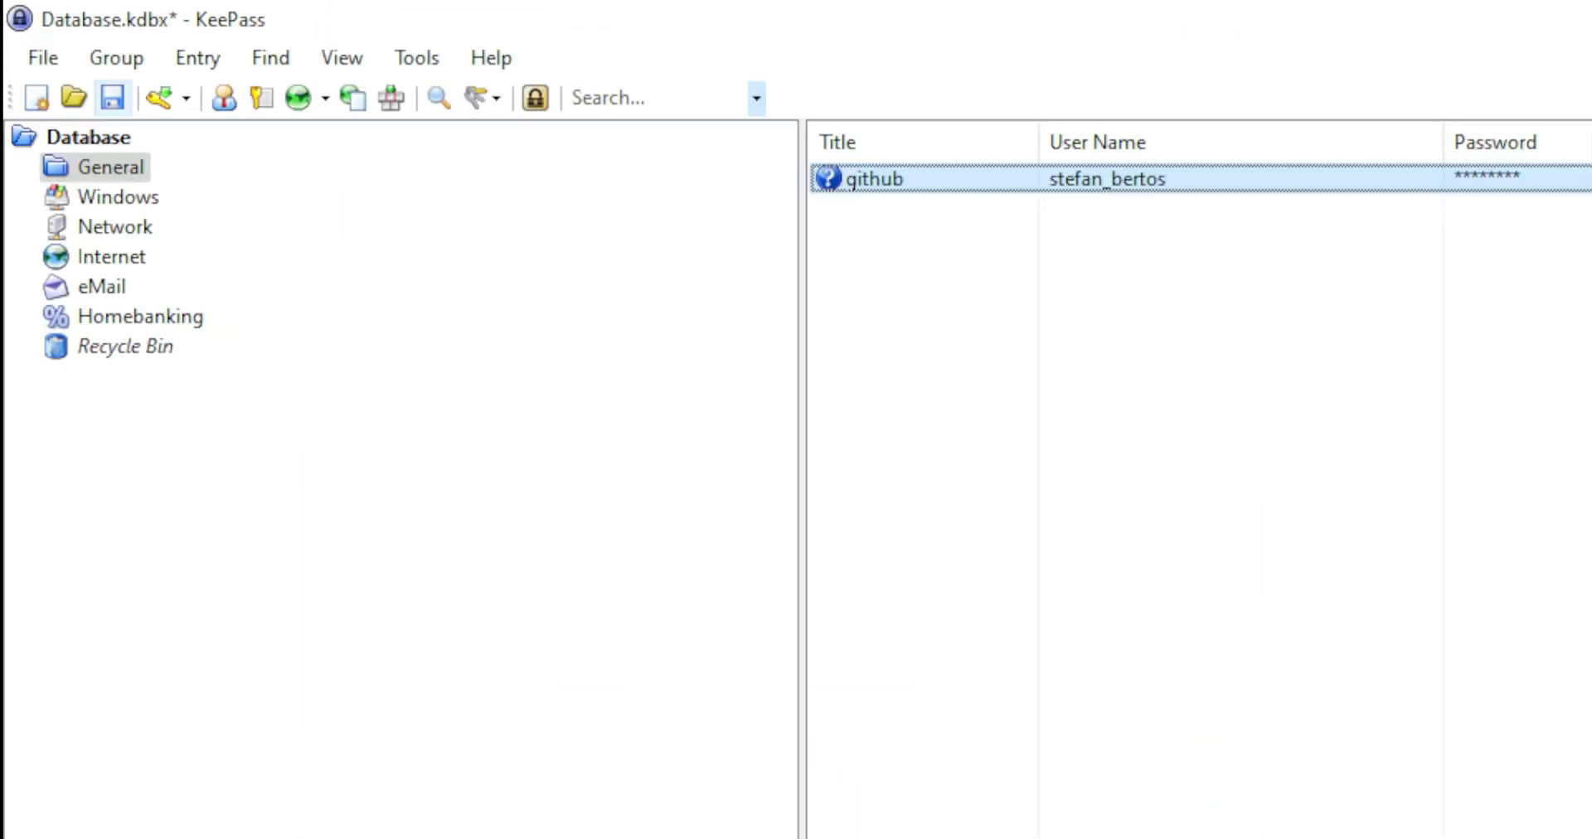
{"action": "key", "text": "alt+Tab"}
Focus GitHub's username field and Perform Auto-Type from the KeePass github entry.
{"action": "left_click", "coordinate": [758, 306]}
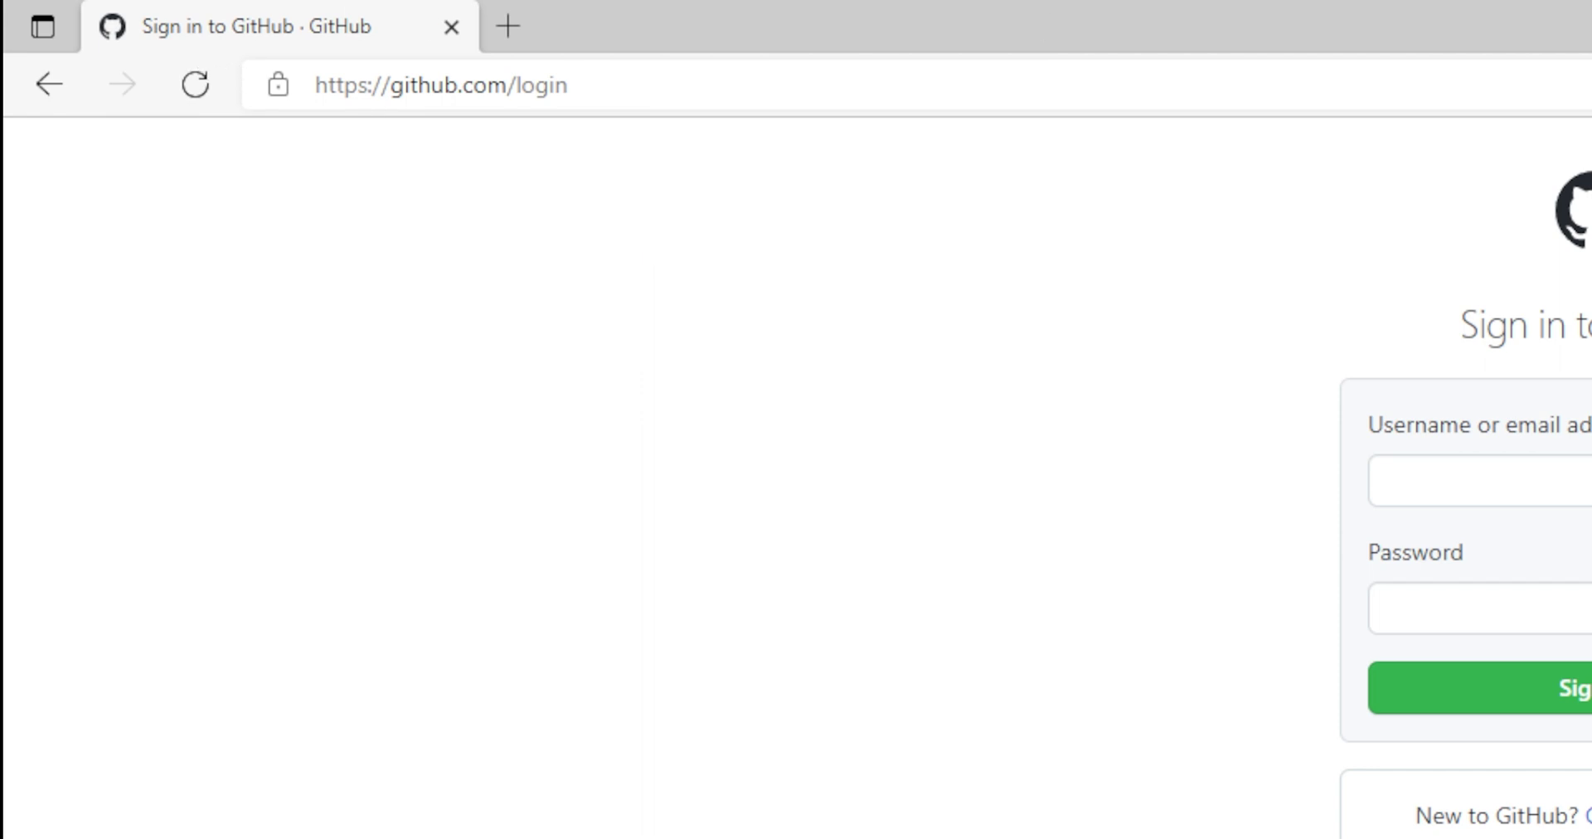
{"action": "left_click", "coordinate": [1431, 473]}
{"action": "left_click", "coordinate": [1192, 512]}
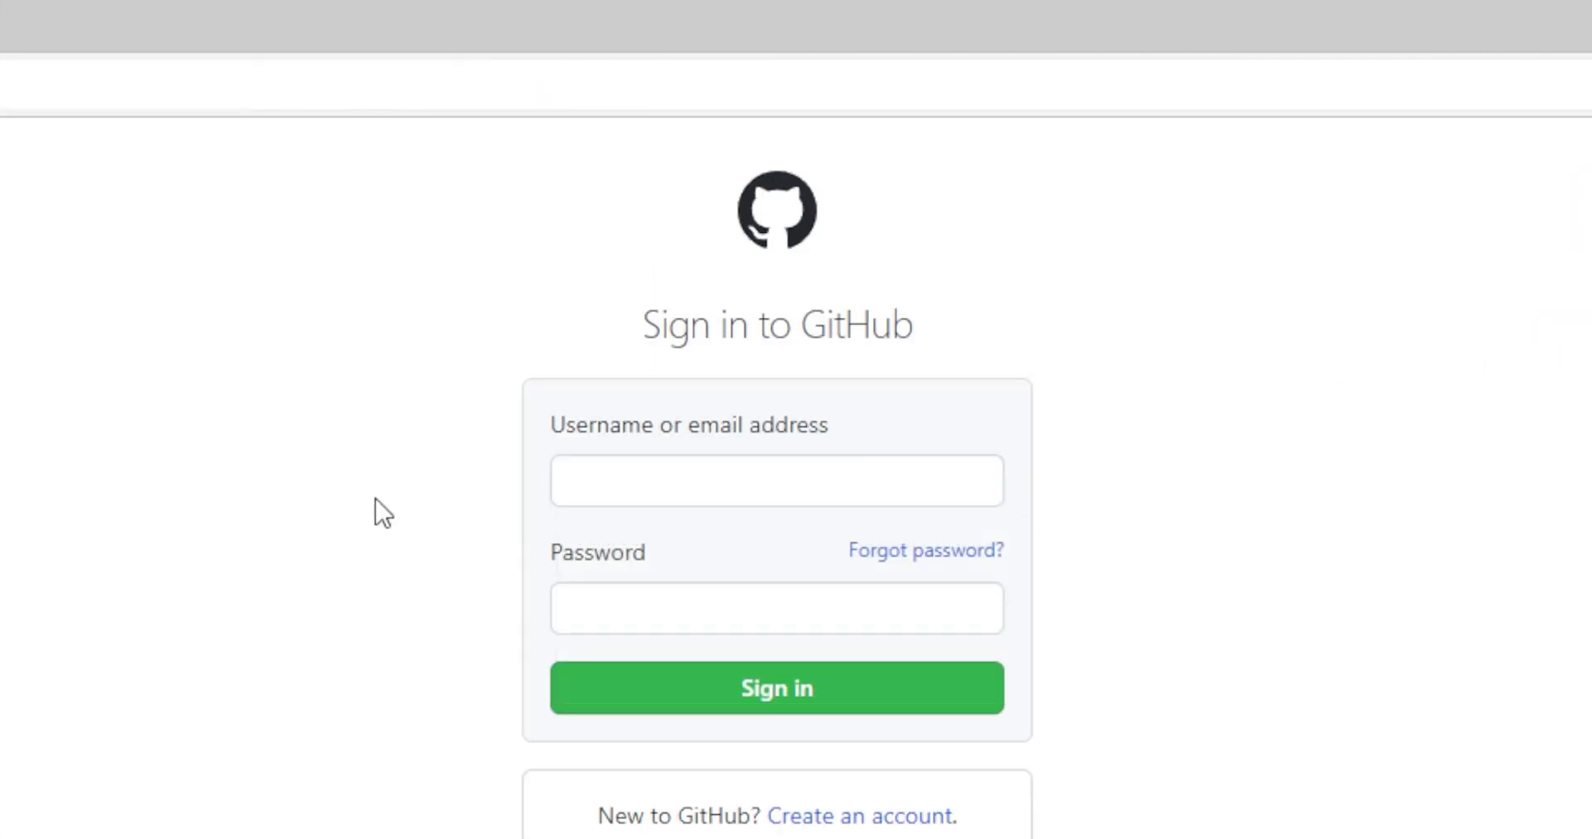
{"action": "left_click", "coordinate": [610, 475]}
{"action": "key", "text": "alt+Tab"}
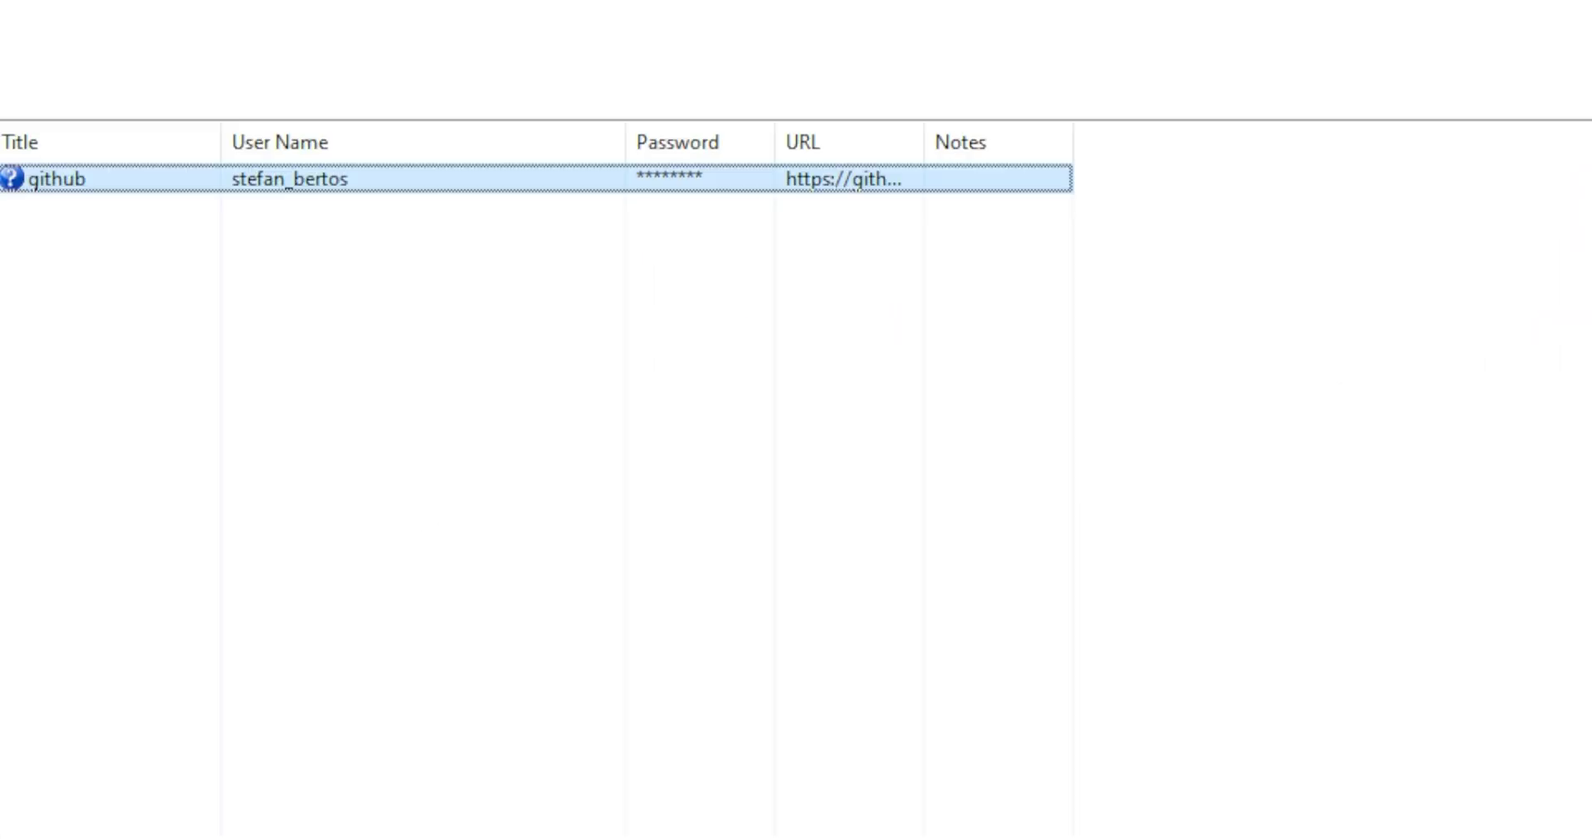
{"action": "right_click", "coordinate": [469, 187]}
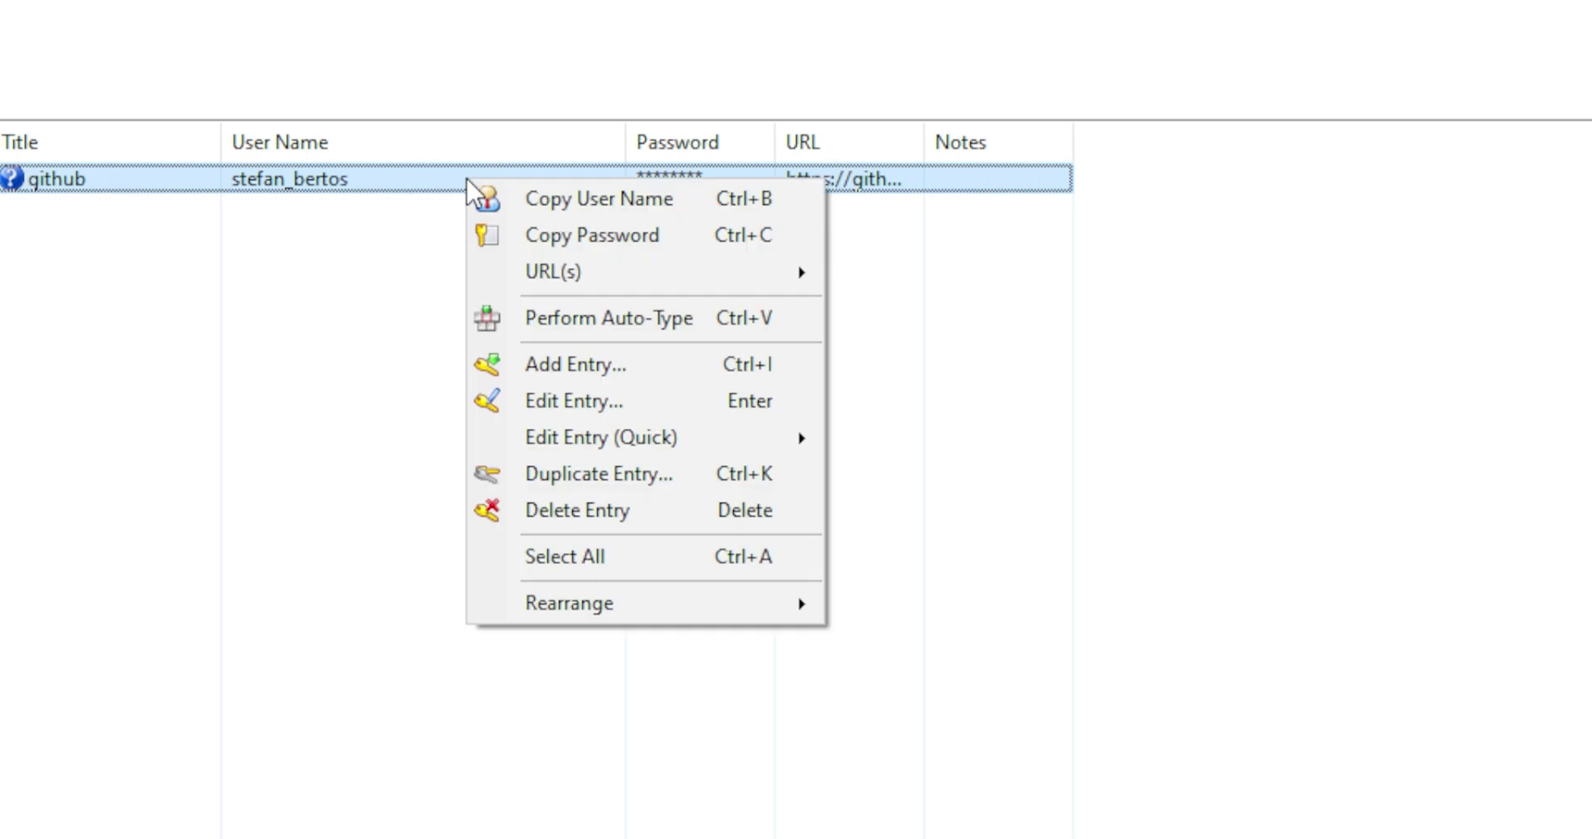
{"action": "left_click", "coordinate": [592, 325]}
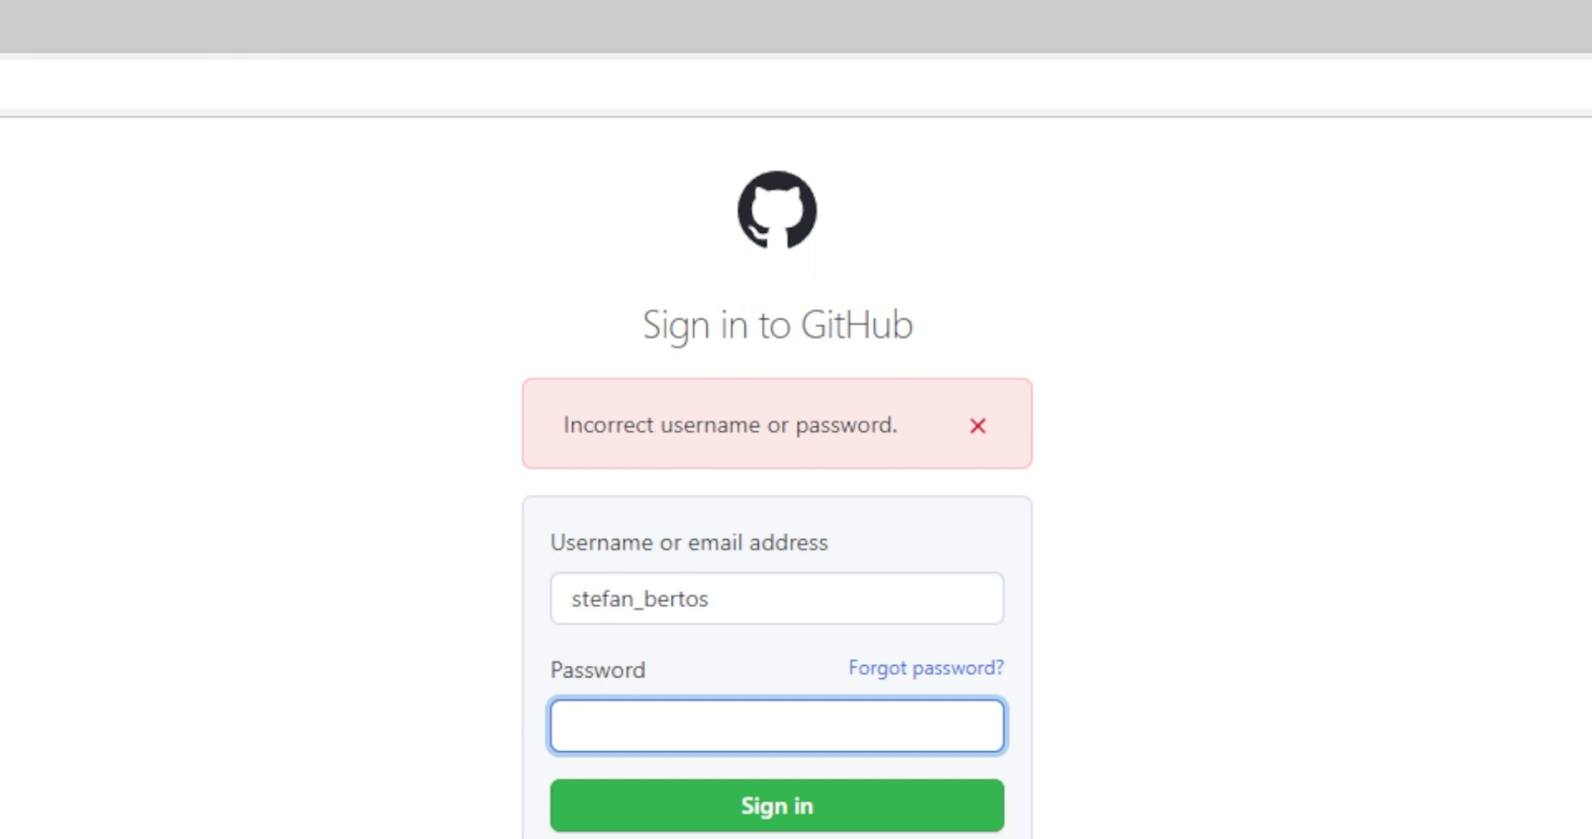
{"action": "key", "text": "alt+Tab"}
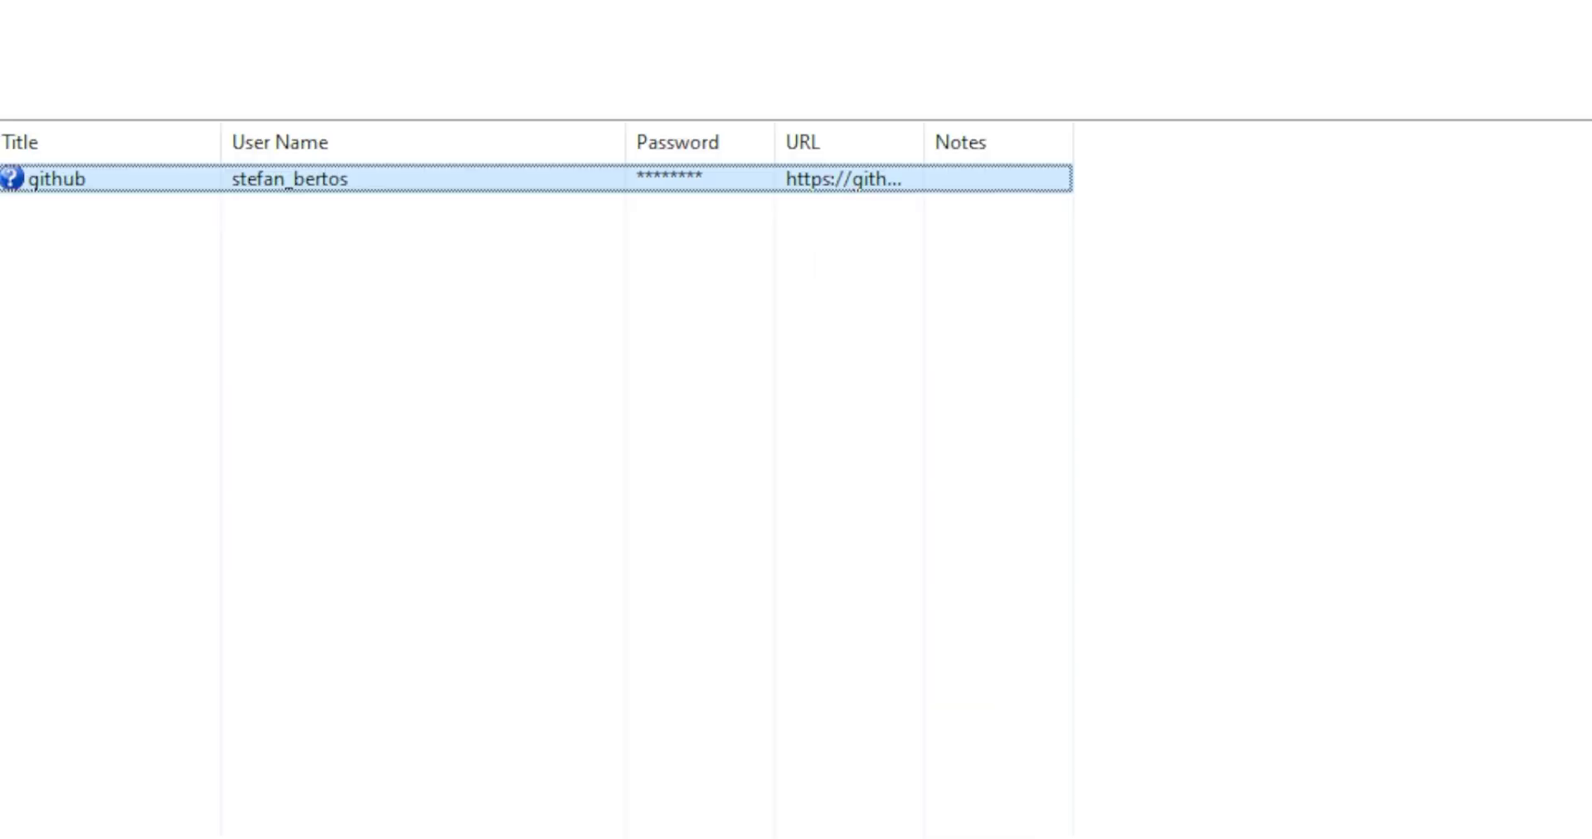
Reopen the github entry, reveal its 20-character password, and confirm with OK.
{"action": "left_click", "coordinate": [311, 188]}
{"action": "right_click", "coordinate": [311, 195]}
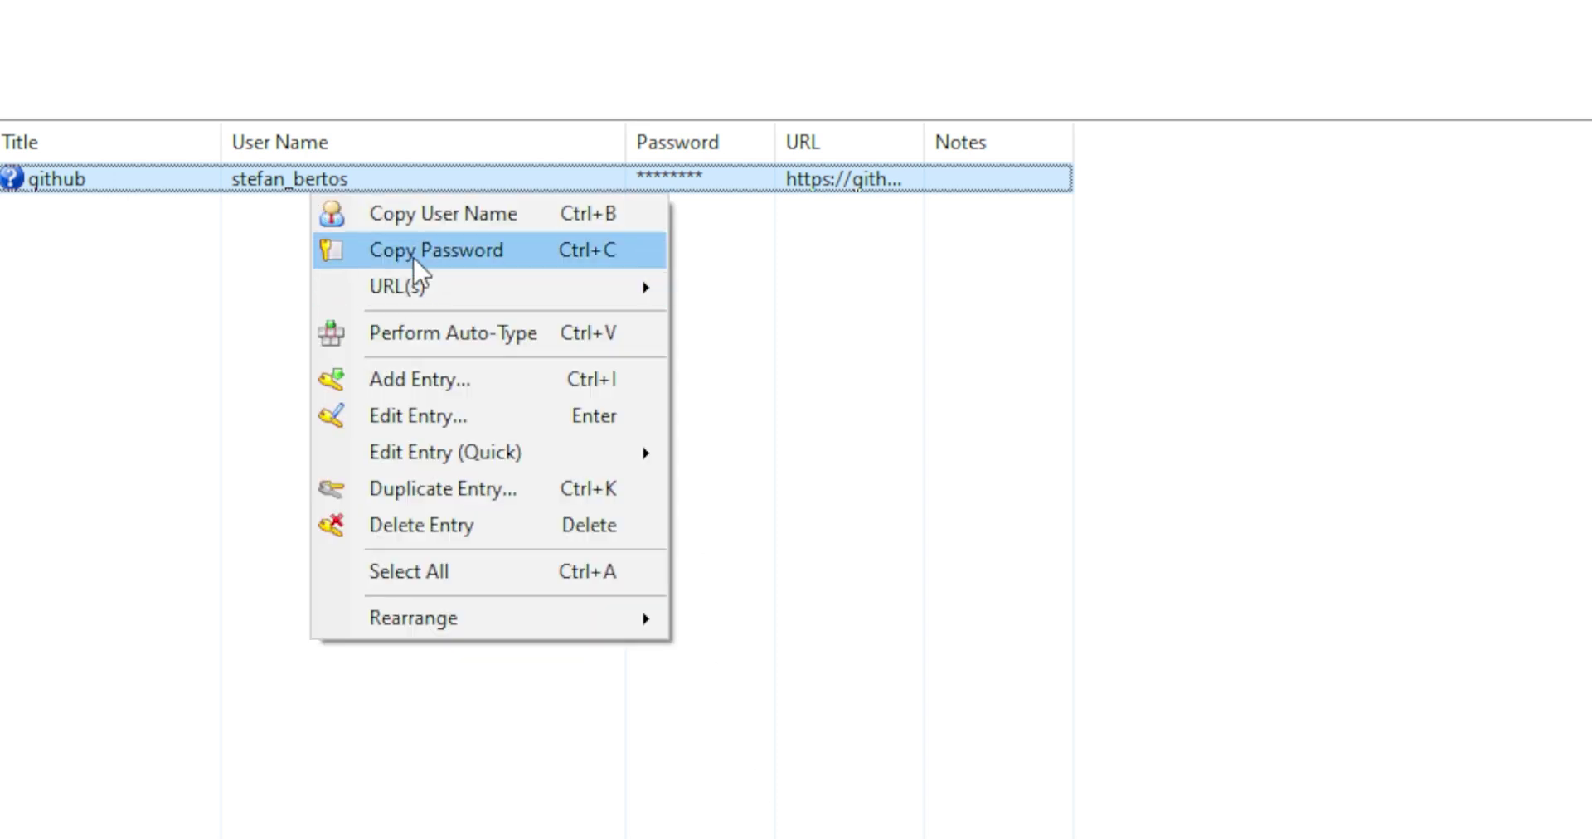
{"action": "right_click", "coordinate": [188, 178]}
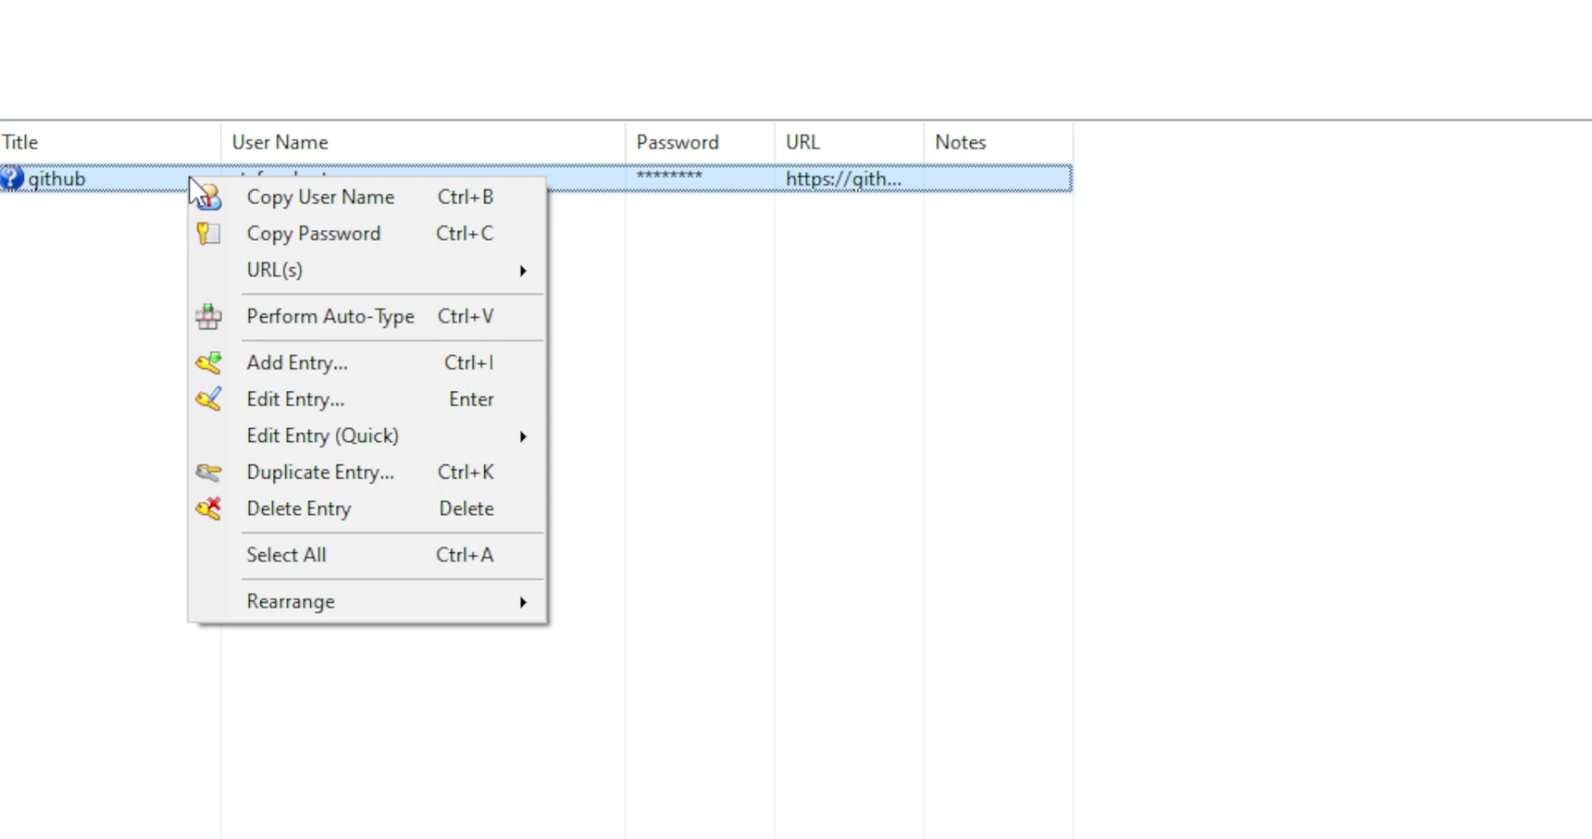
{"action": "left_click", "coordinate": [282, 400]}
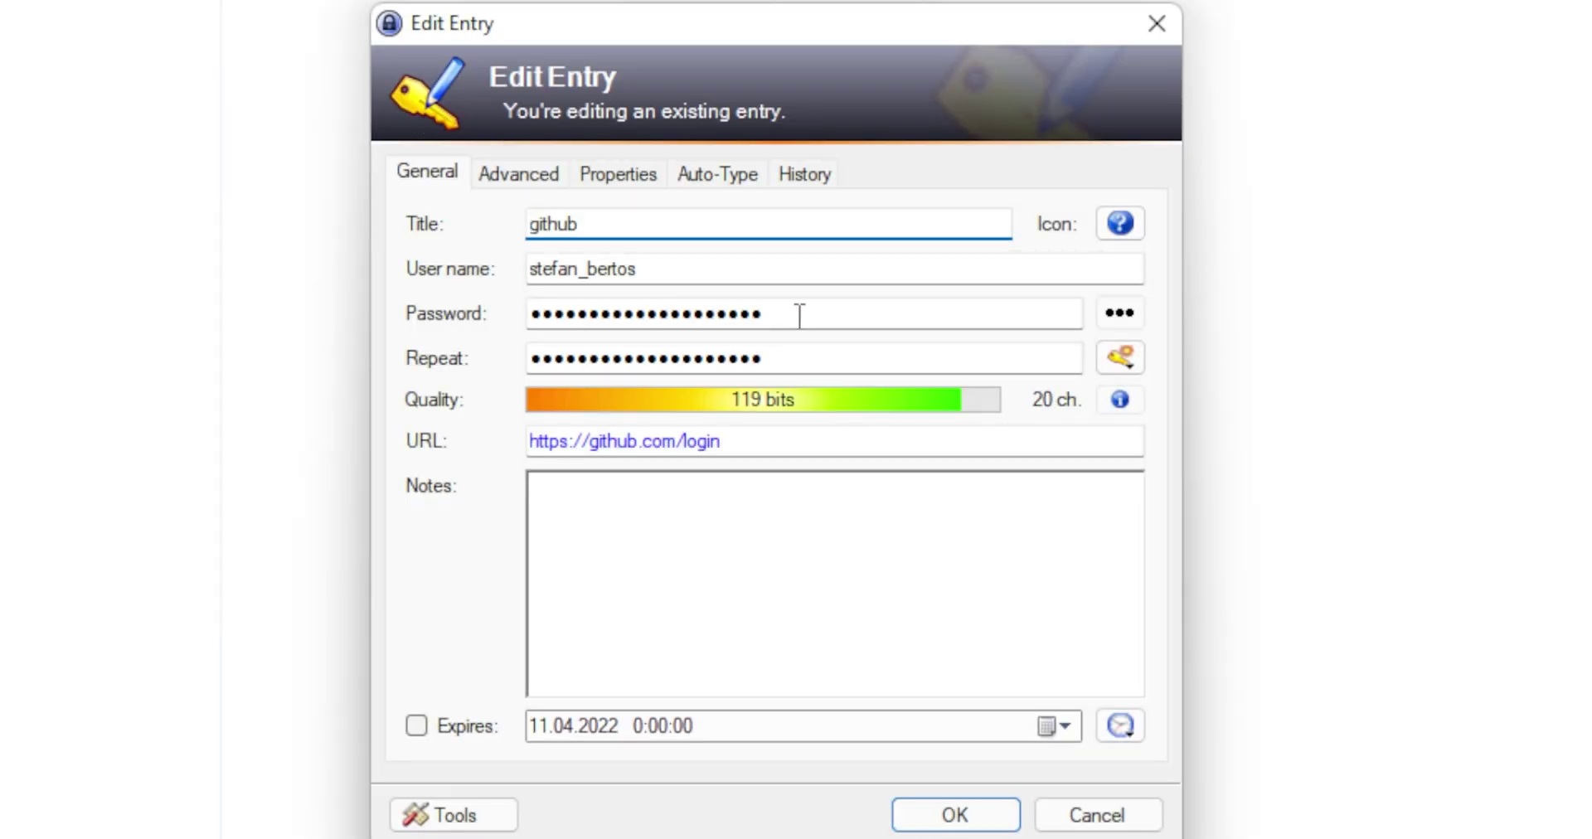
{"action": "left_click", "coordinate": [1125, 324]}
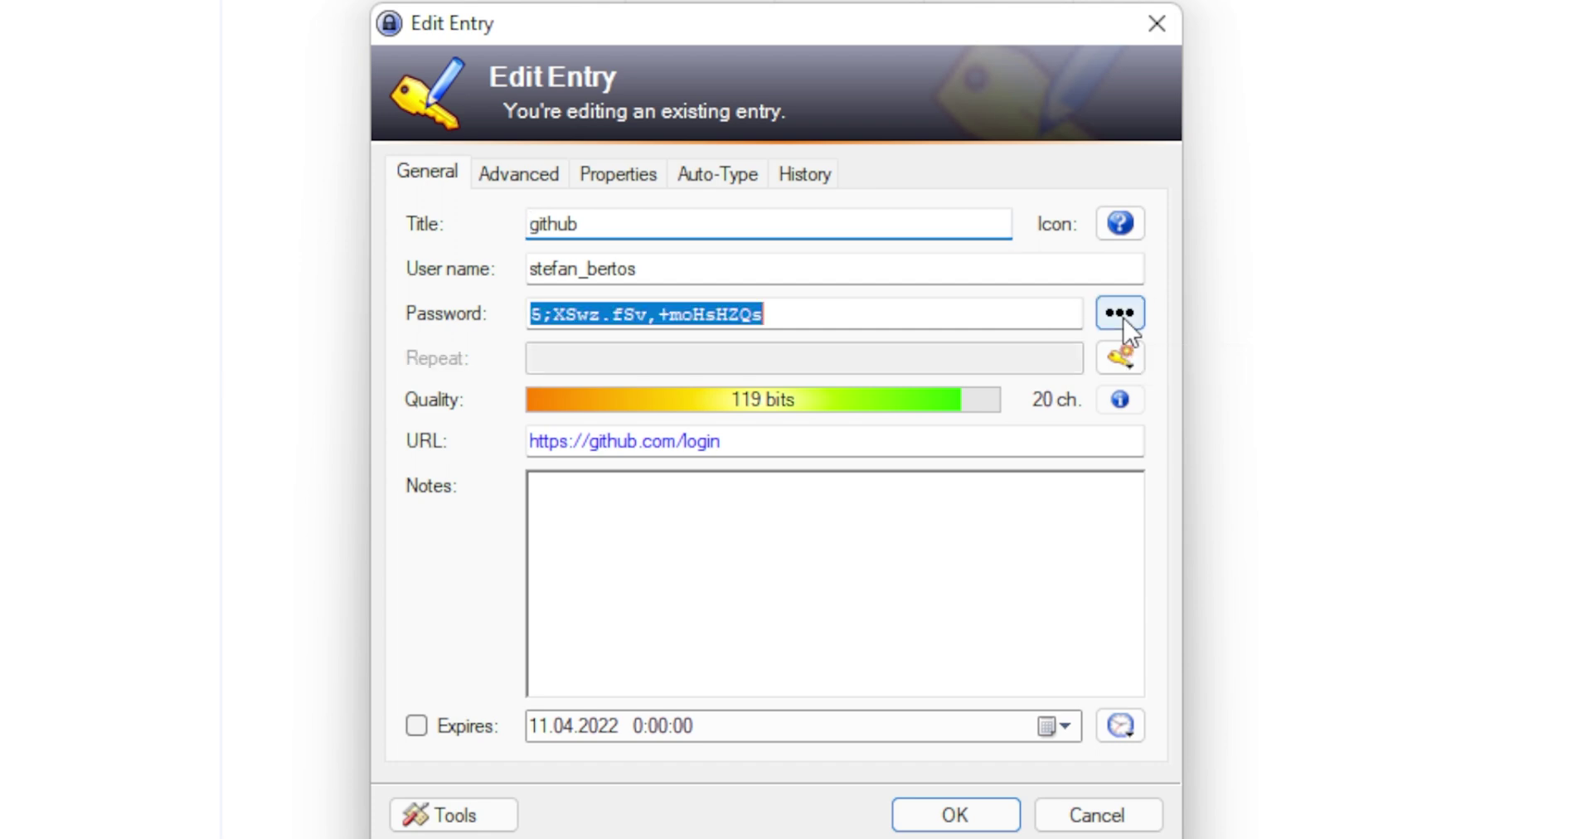
{"action": "left_click", "coordinate": [957, 817]}
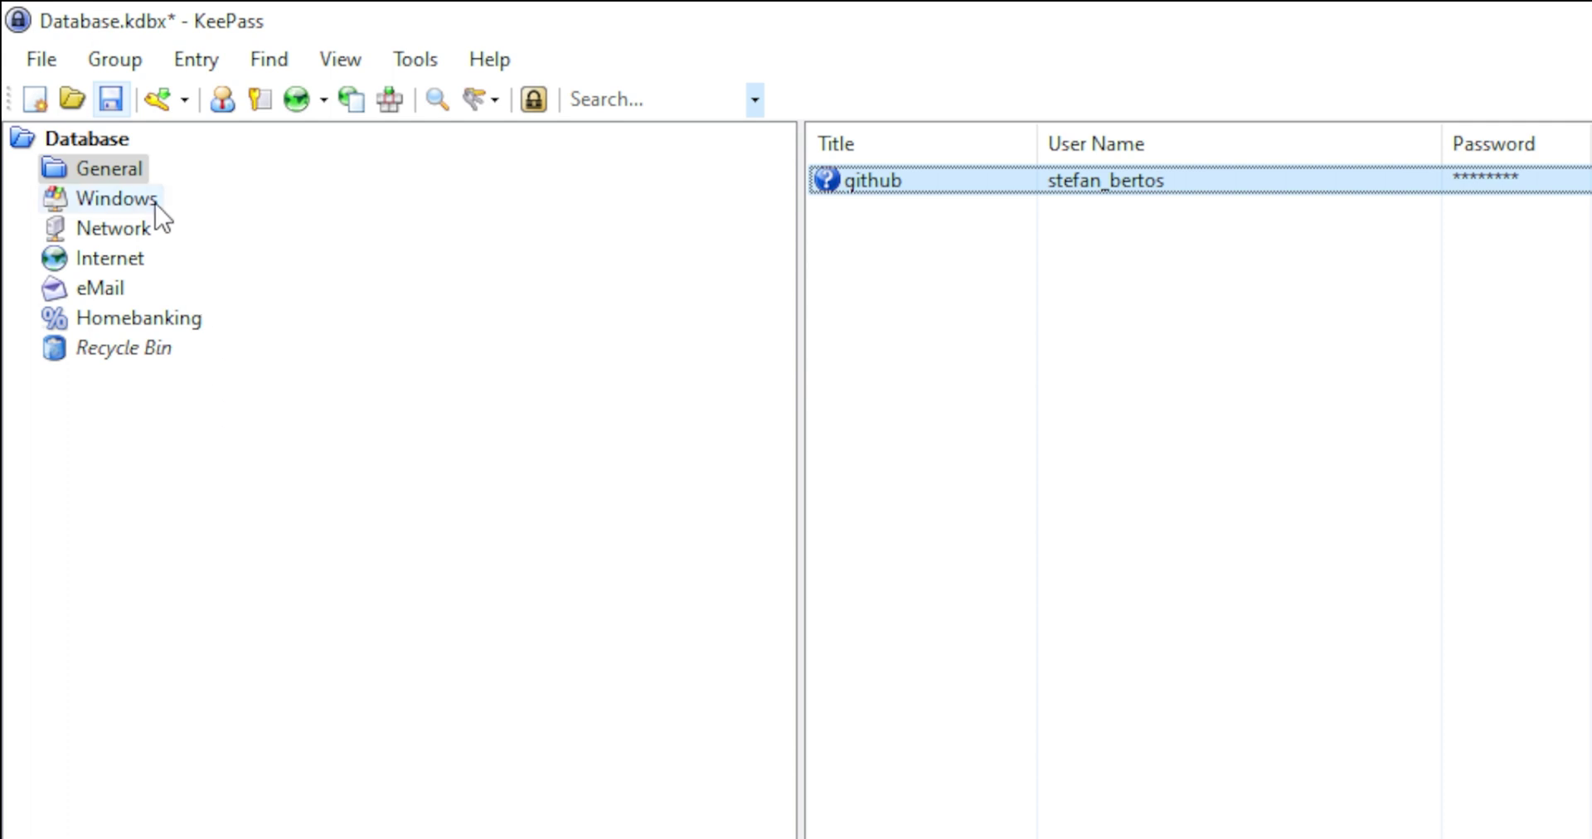
Add a subgroup under General, keeping the default name New Group.
{"action": "right_click", "coordinate": [117, 170]}
{"action": "left_click", "coordinate": [219, 191]}
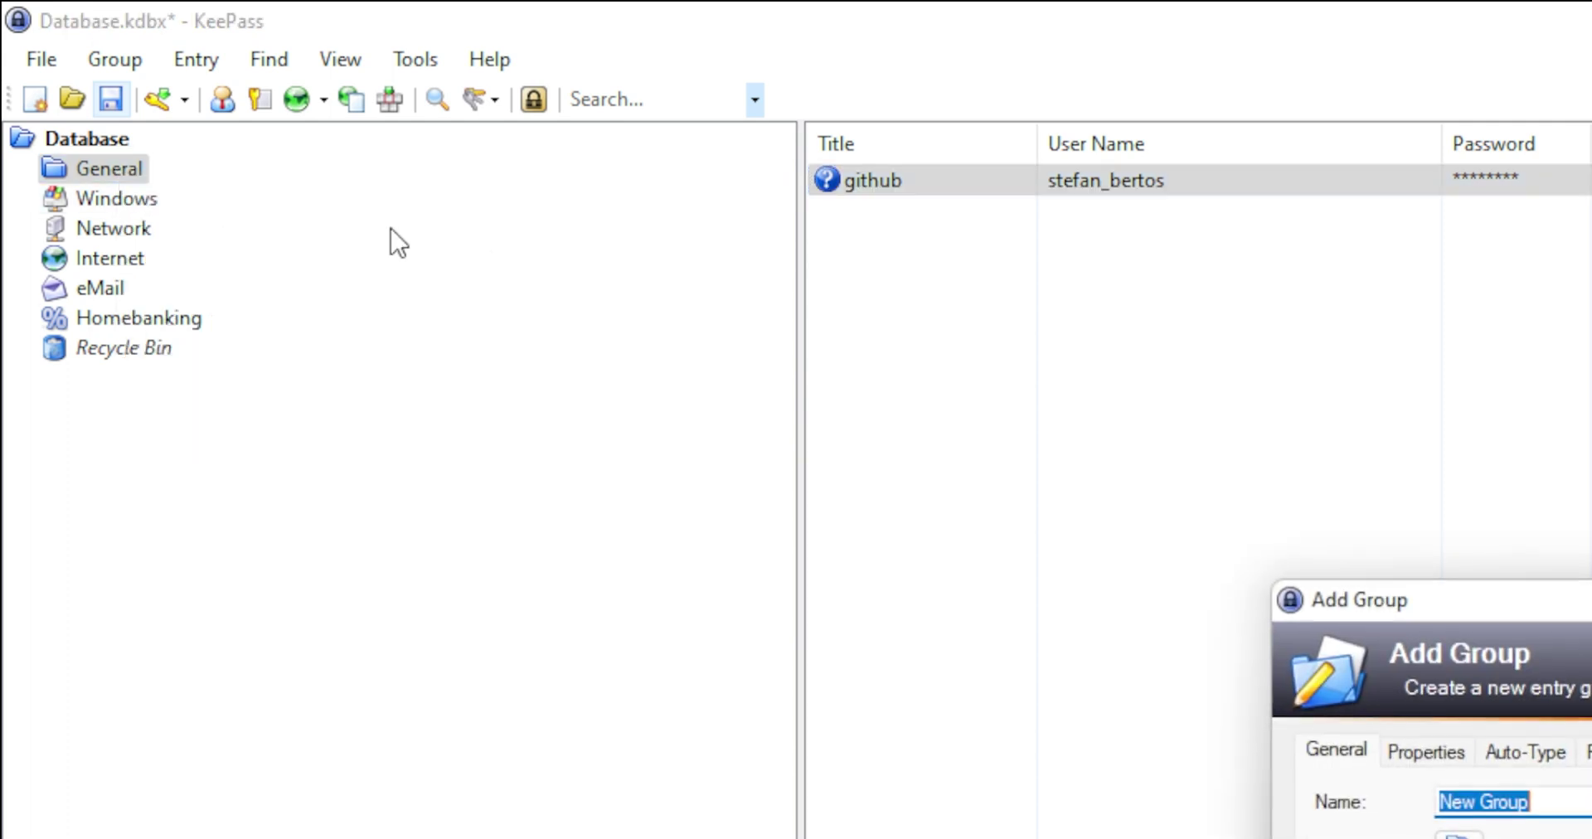
{"action": "key", "text": "Return"}
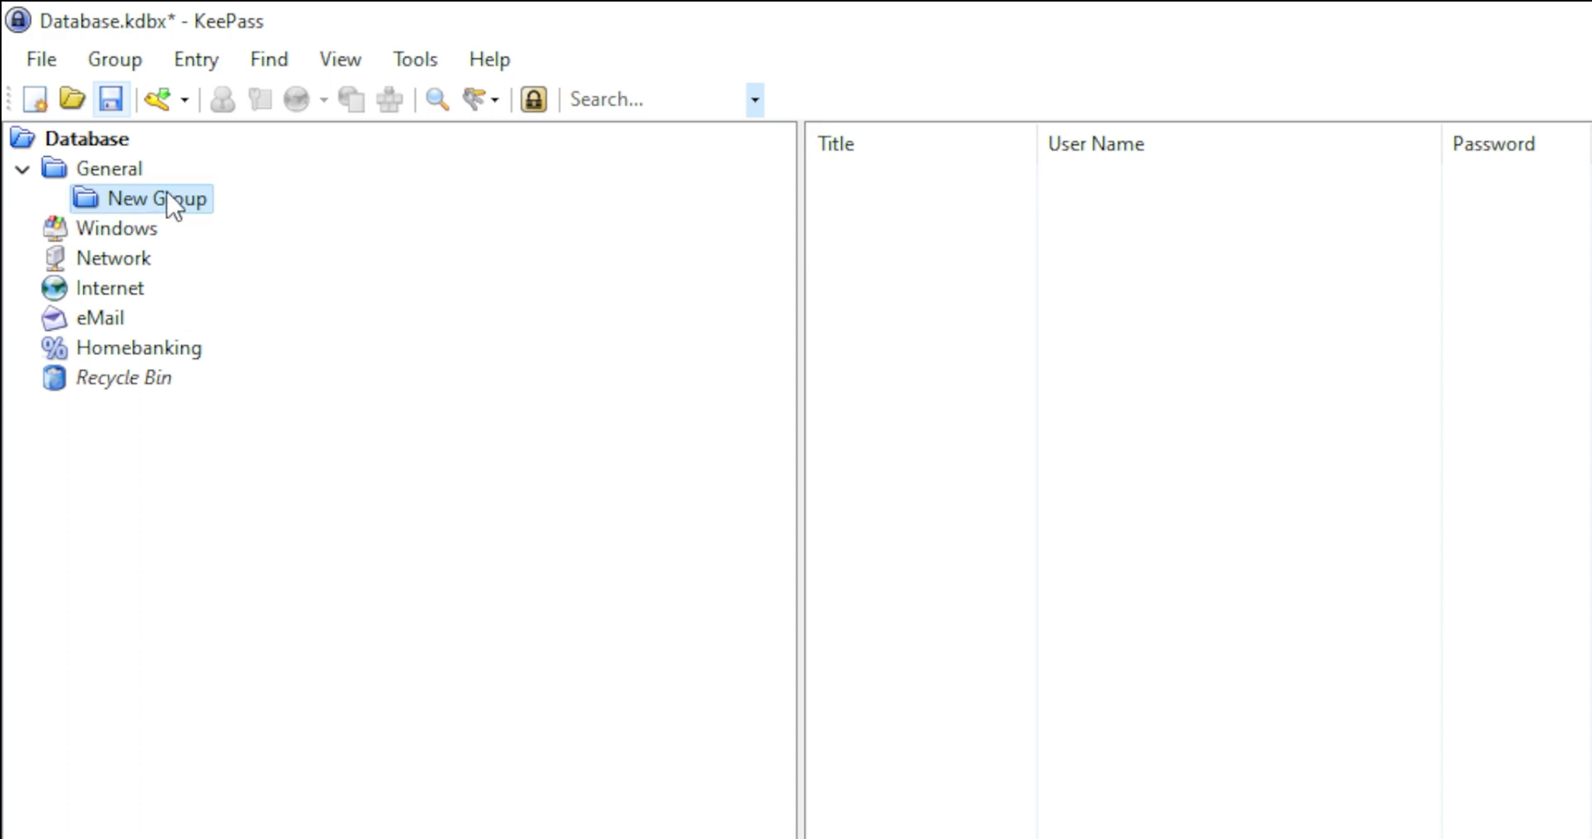
Look through the Group and Find menus, then open Tools > Plugins.
{"action": "left_click", "coordinate": [107, 65]}
{"action": "left_click", "coordinate": [107, 65]}
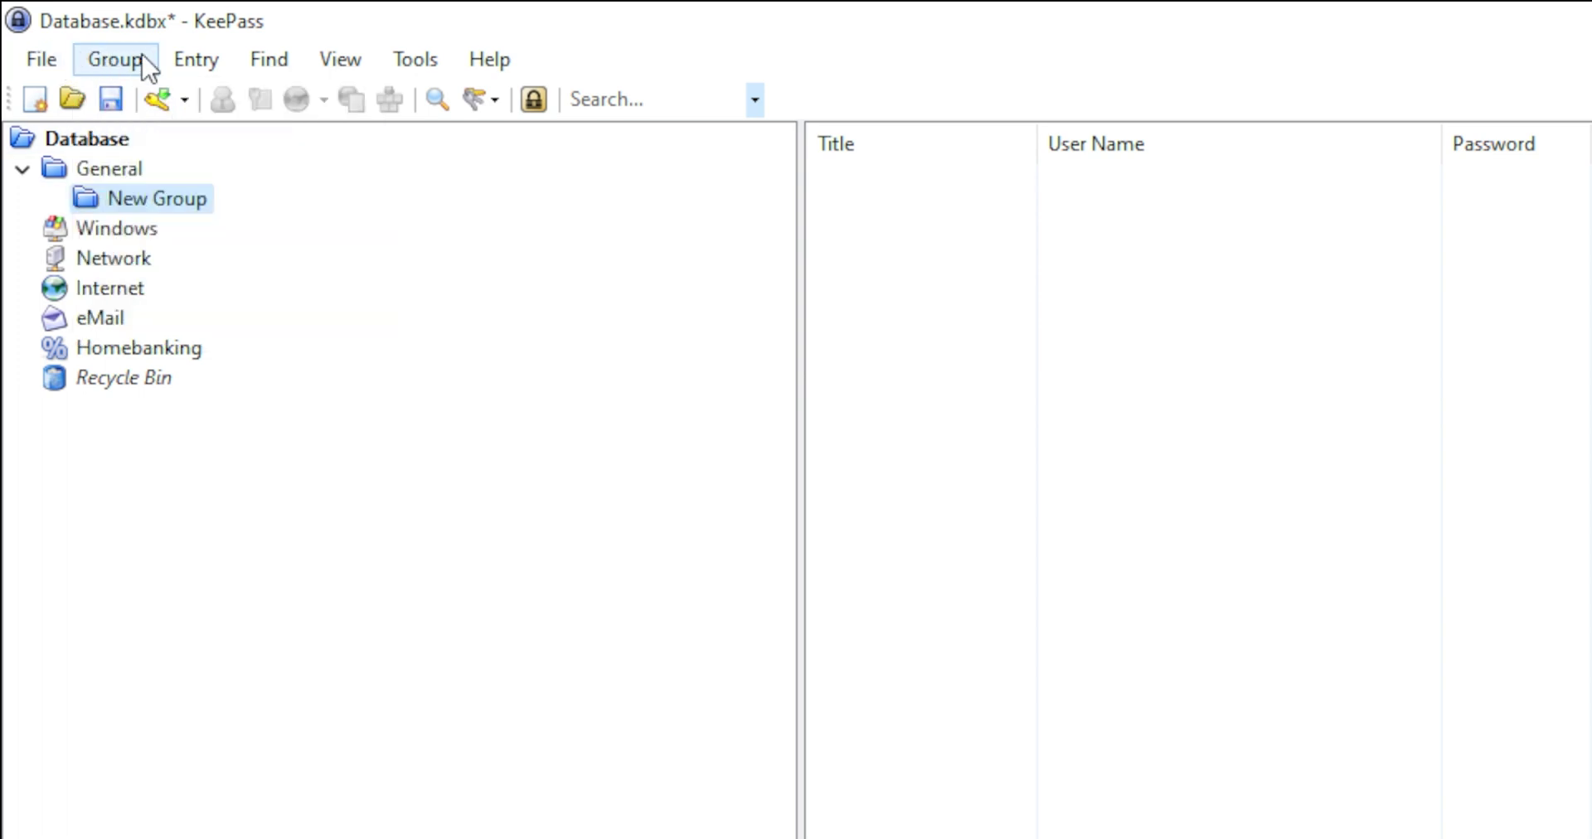
{"action": "left_click", "coordinate": [270, 65]}
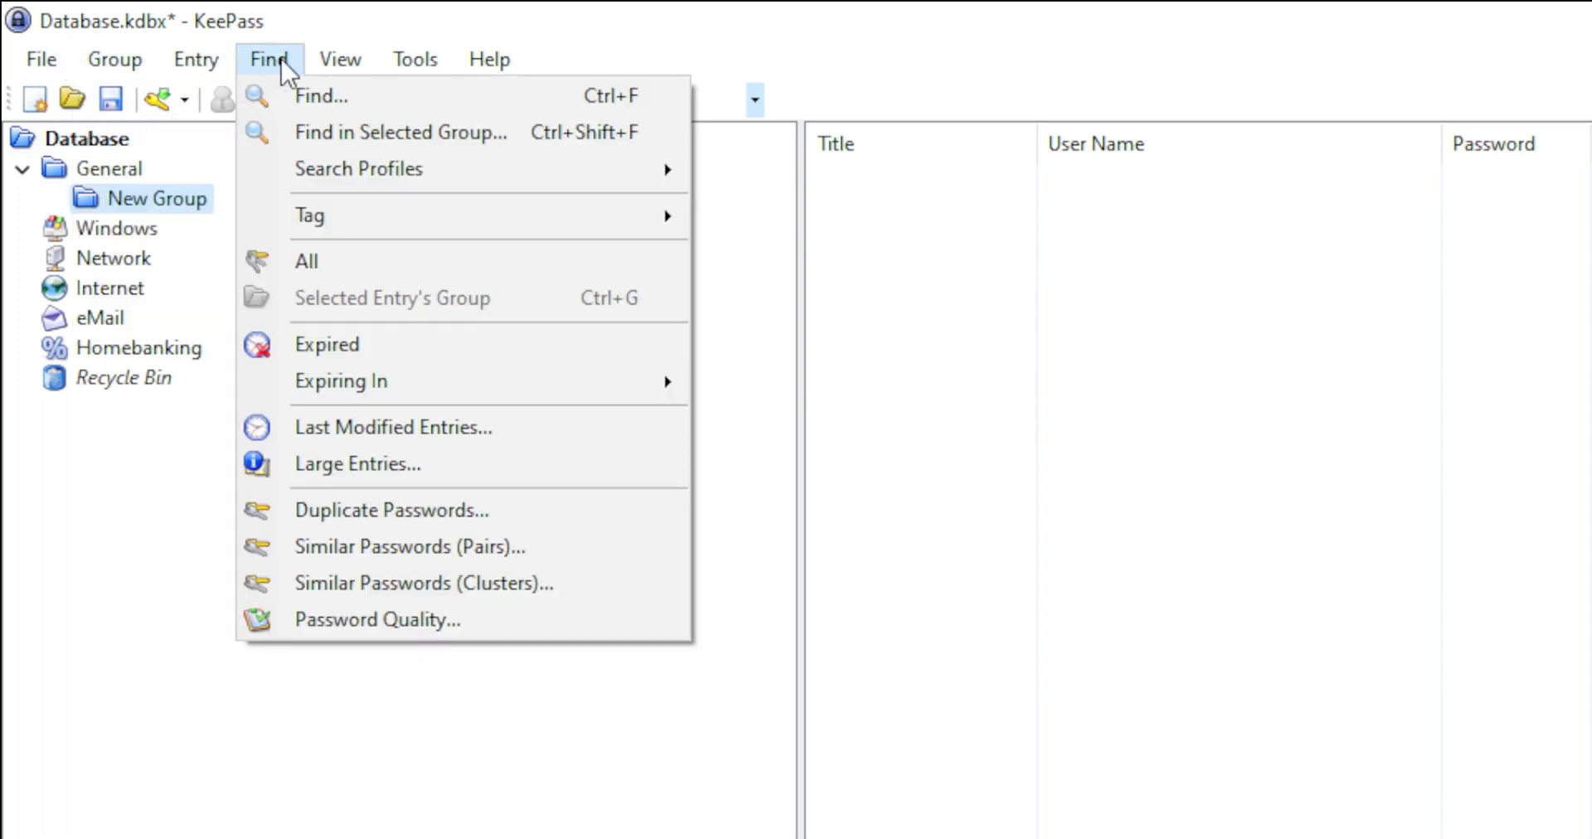
{"action": "left_click", "coordinate": [276, 66]}
{"action": "left_click", "coordinate": [289, 66]}
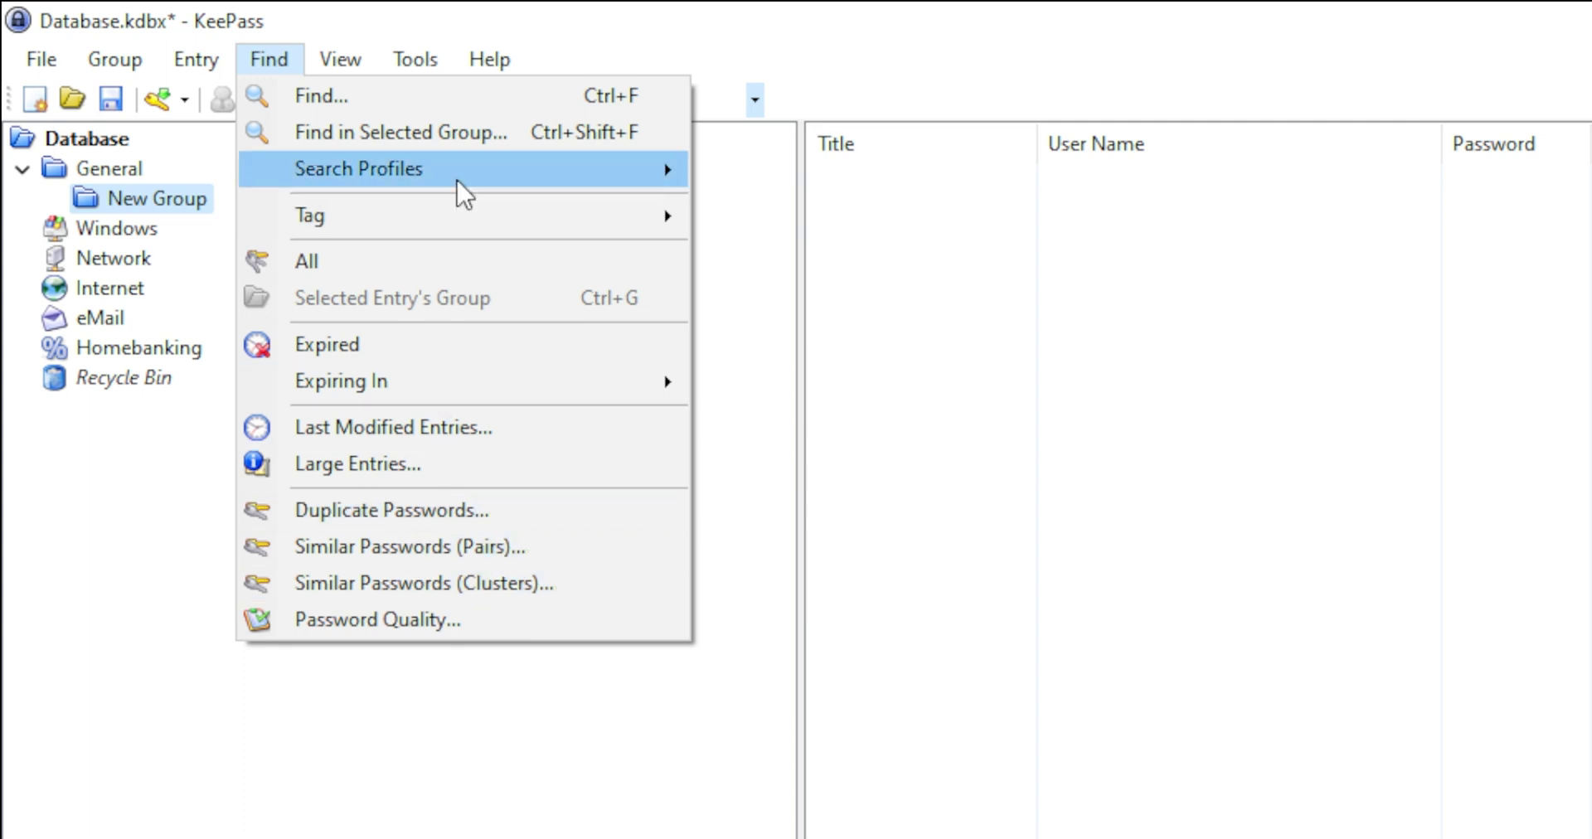
{"action": "mouse_move", "coordinate": [415, 59]}
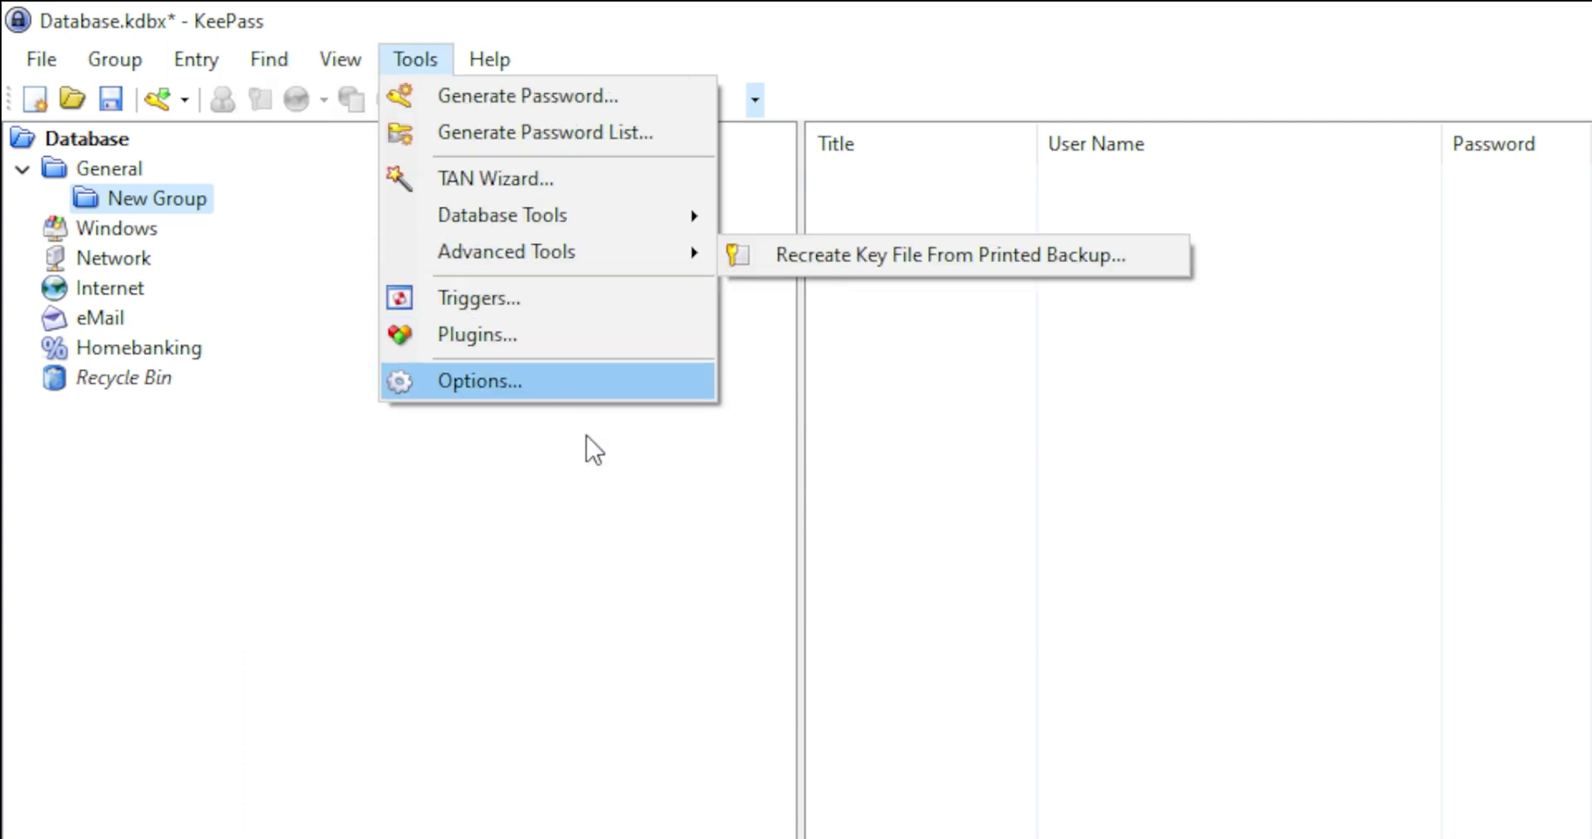
{"action": "left_click", "coordinate": [489, 334]}
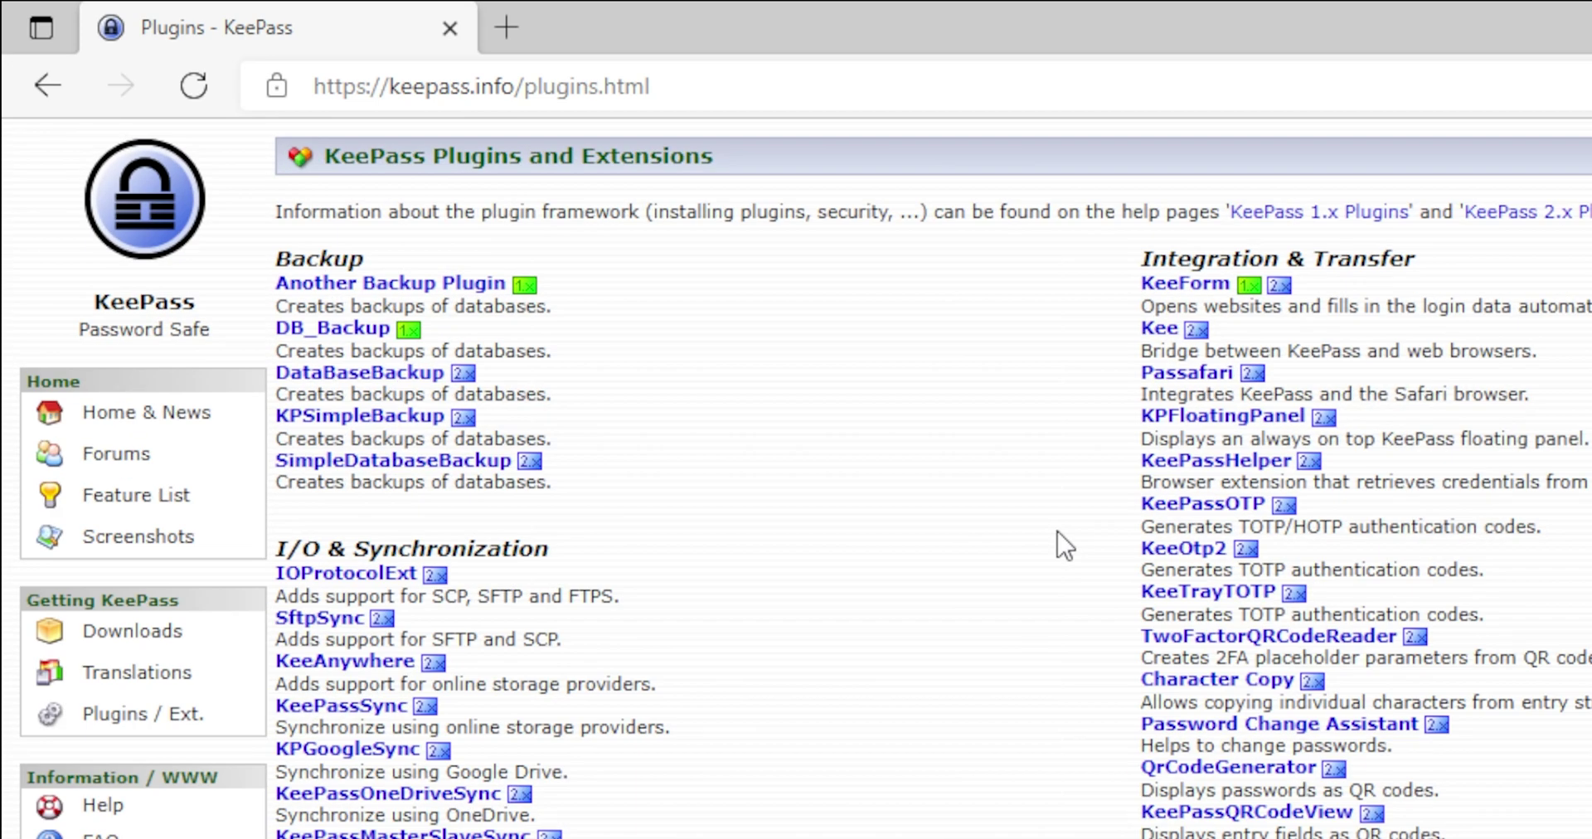
Scroll through the keepass.info plugins and extensions list and close the Plugins dialog.
{"action": "scroll", "coordinate": [1062, 544], "scroll_direction": "up", "scroll_amount": 4}
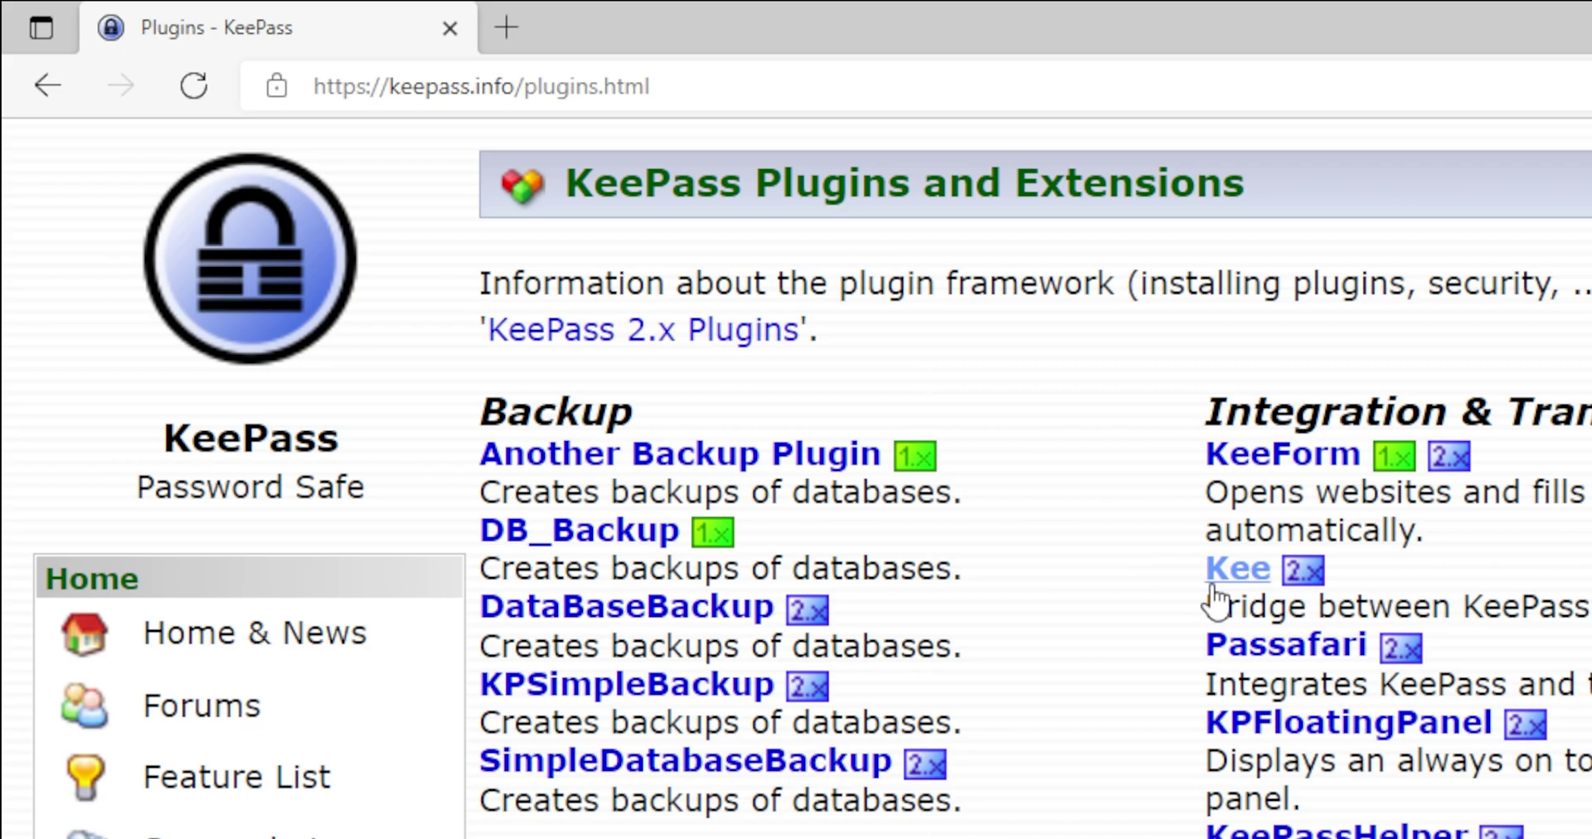
{"action": "scroll", "coordinate": [1216, 602], "scroll_direction": "down", "scroll_amount": 3}
{"action": "scroll", "coordinate": [1216, 601], "scroll_direction": "down", "scroll_amount": 6}
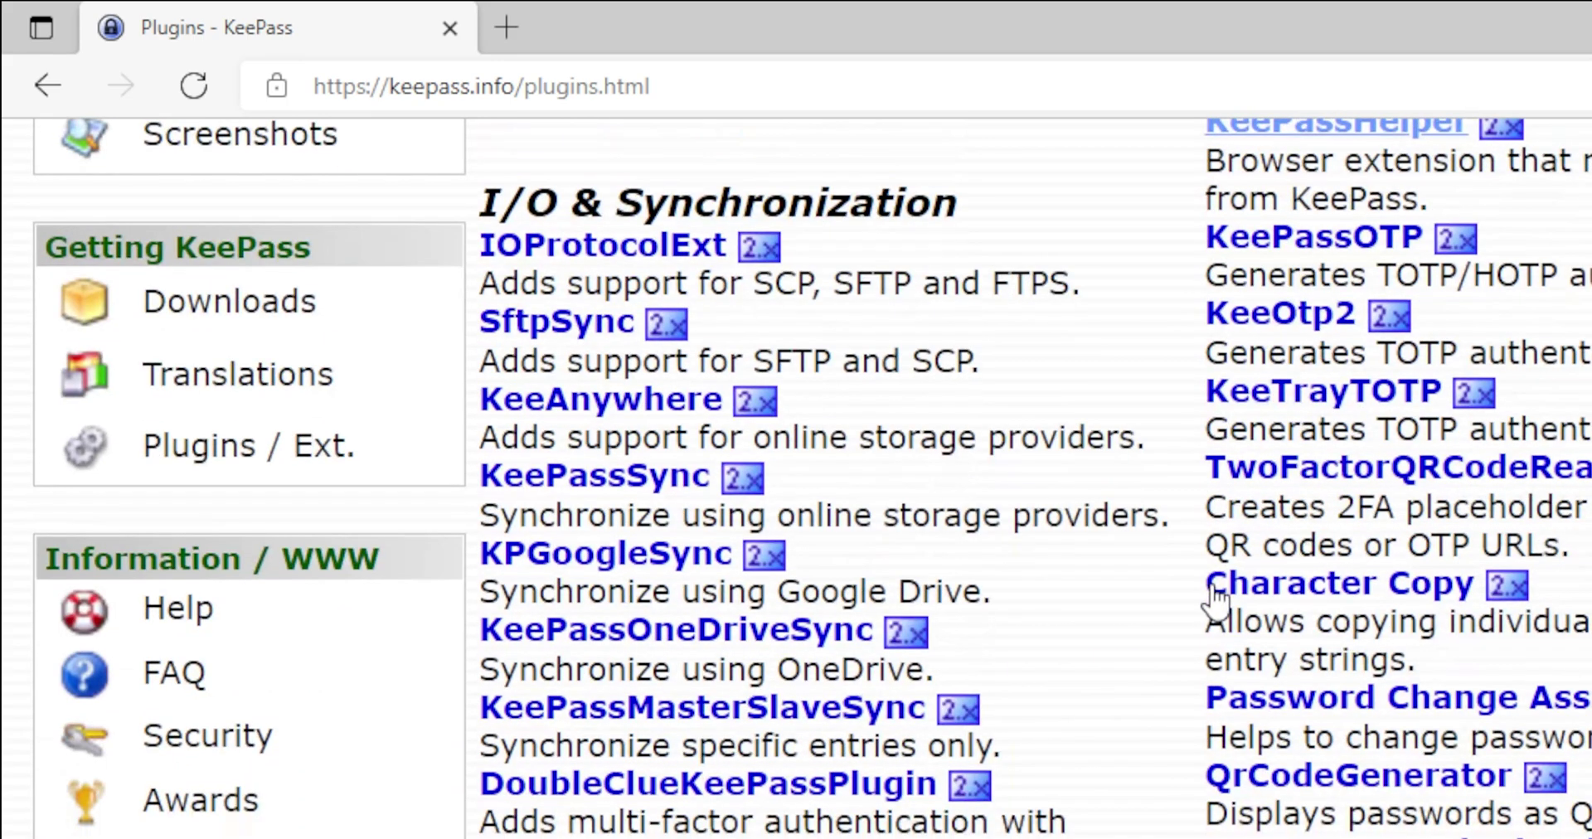
{"action": "scroll", "coordinate": [1216, 601], "scroll_direction": "up", "scroll_amount": 9}
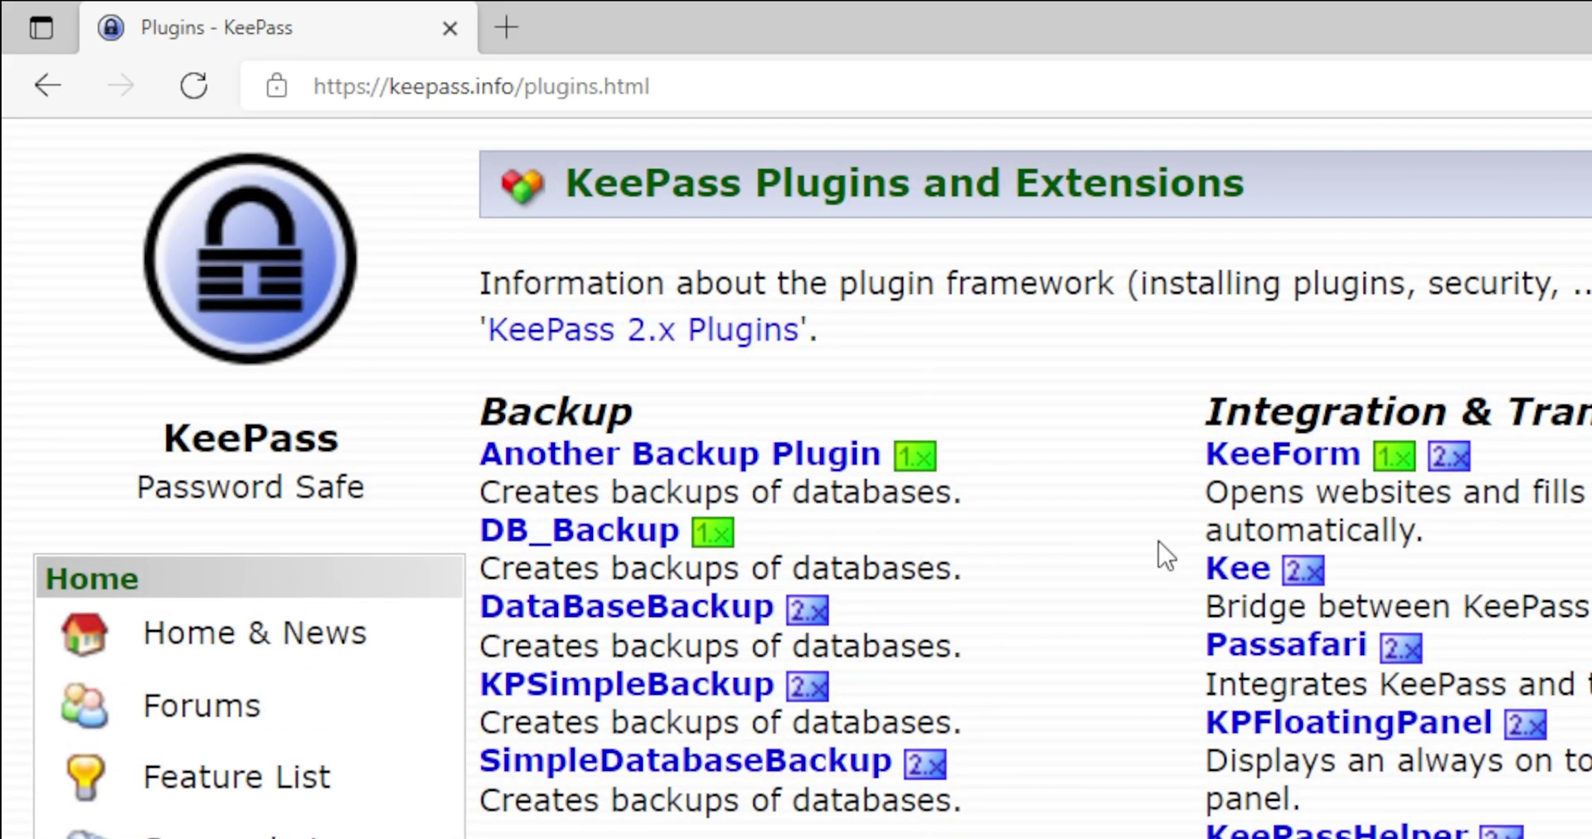
{"action": "scroll", "coordinate": [1140, 546], "scroll_direction": "down", "scroll_amount": 20}
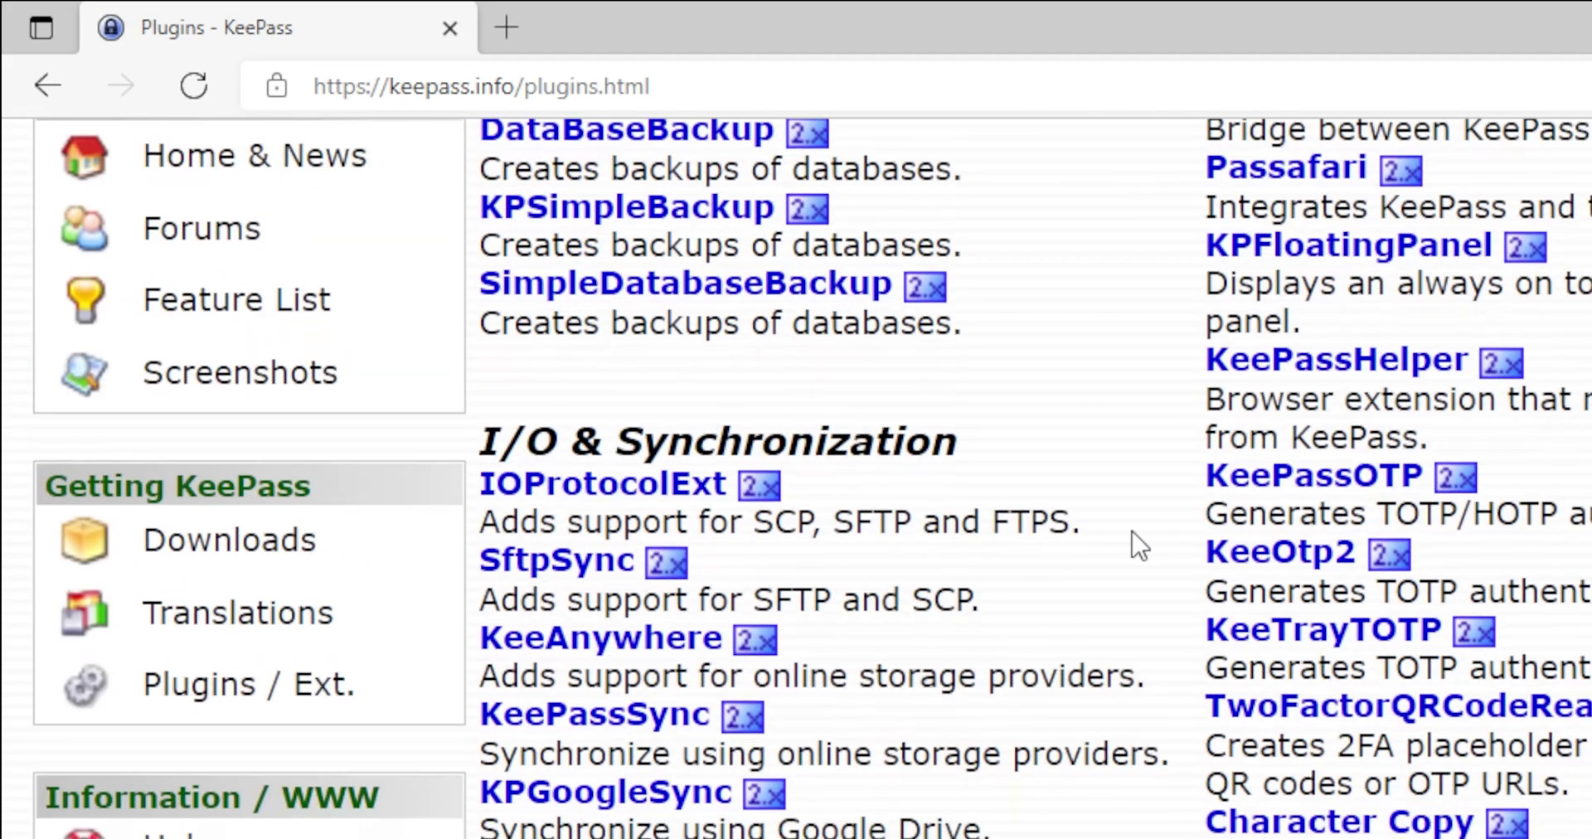
{"action": "scroll", "coordinate": [1170, 546], "scroll_direction": "down", "scroll_amount": 20}
{"action": "scroll", "coordinate": [1169, 545], "scroll_direction": "up", "scroll_amount": 20}
{"action": "scroll", "coordinate": [1213, 528], "scroll_direction": "up", "scroll_amount": 5}
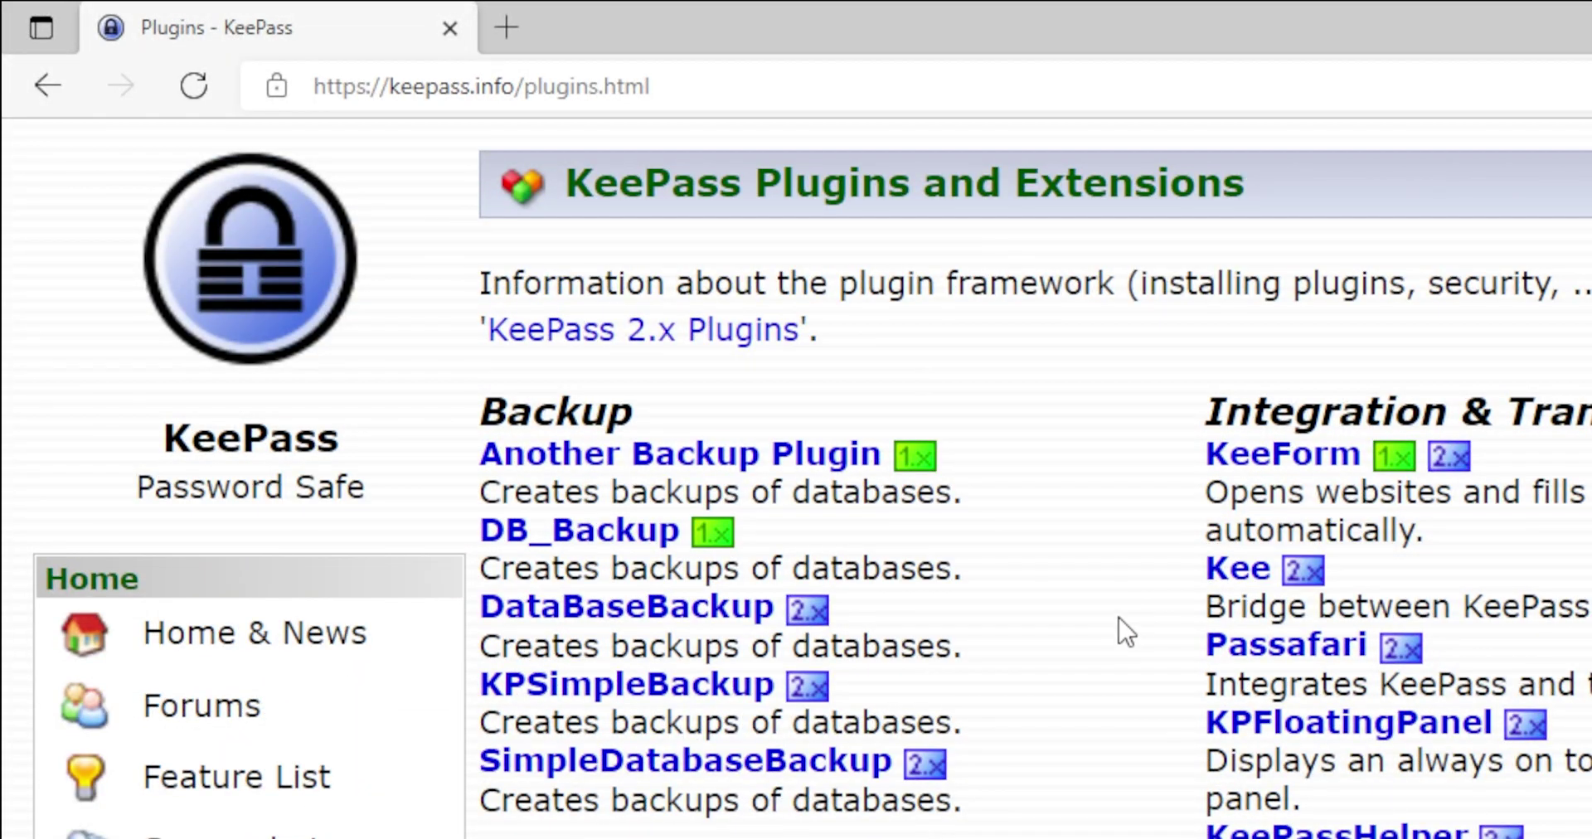
{"action": "scroll", "coordinate": [1120, 632], "scroll_direction": "down", "scroll_amount": 9}
{"action": "scroll", "coordinate": [1119, 632], "scroll_direction": "up", "scroll_amount": 3}
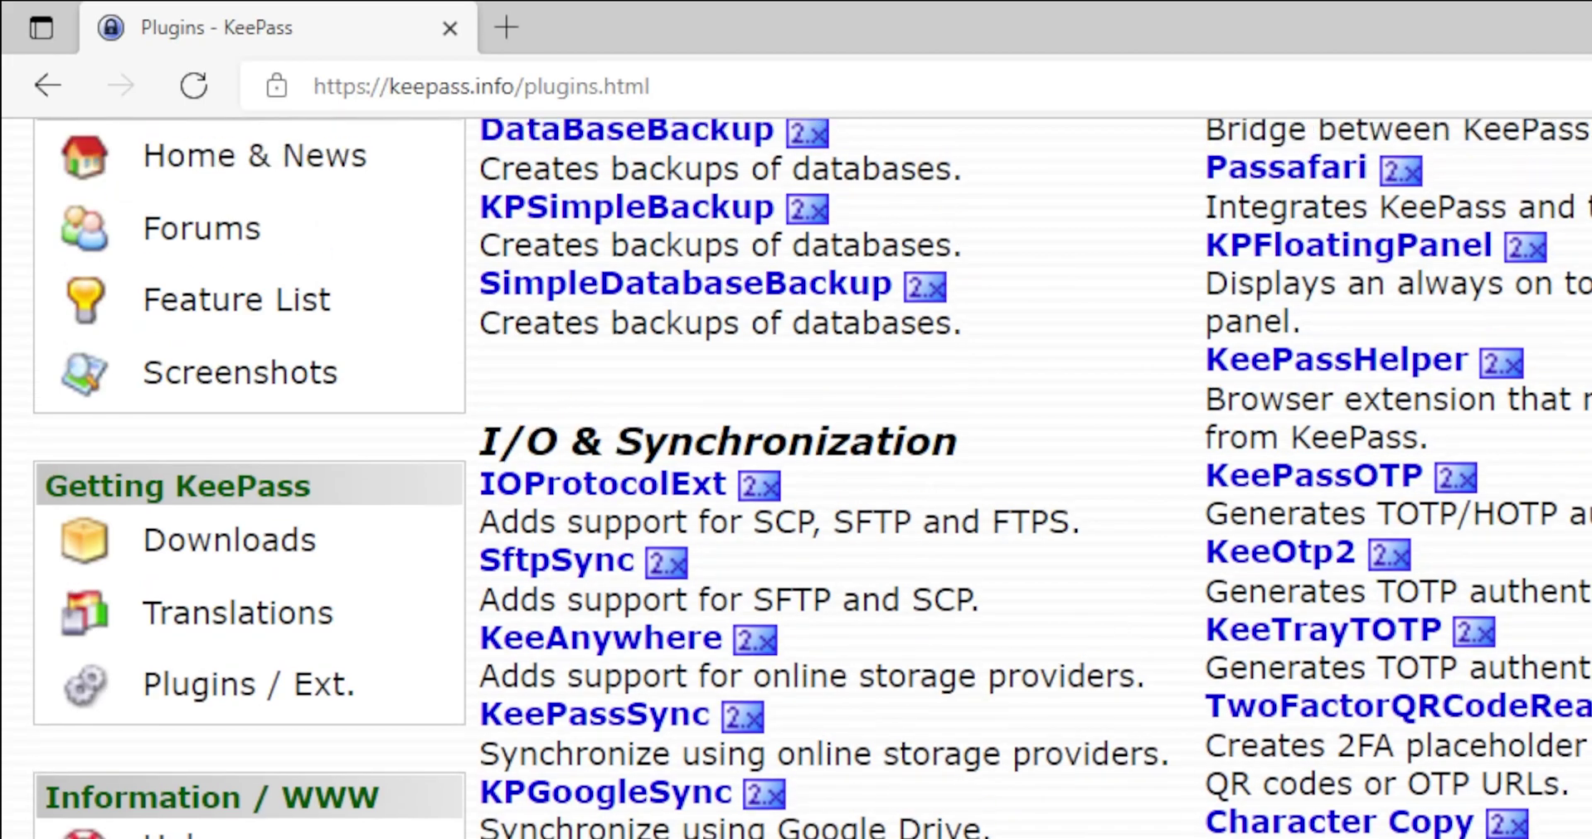
{"action": "scroll", "coordinate": [1119, 632], "scroll_direction": "up", "scroll_amount": 3}
{"action": "scroll", "coordinate": [1119, 632], "scroll_direction": "up", "scroll_amount": 2}
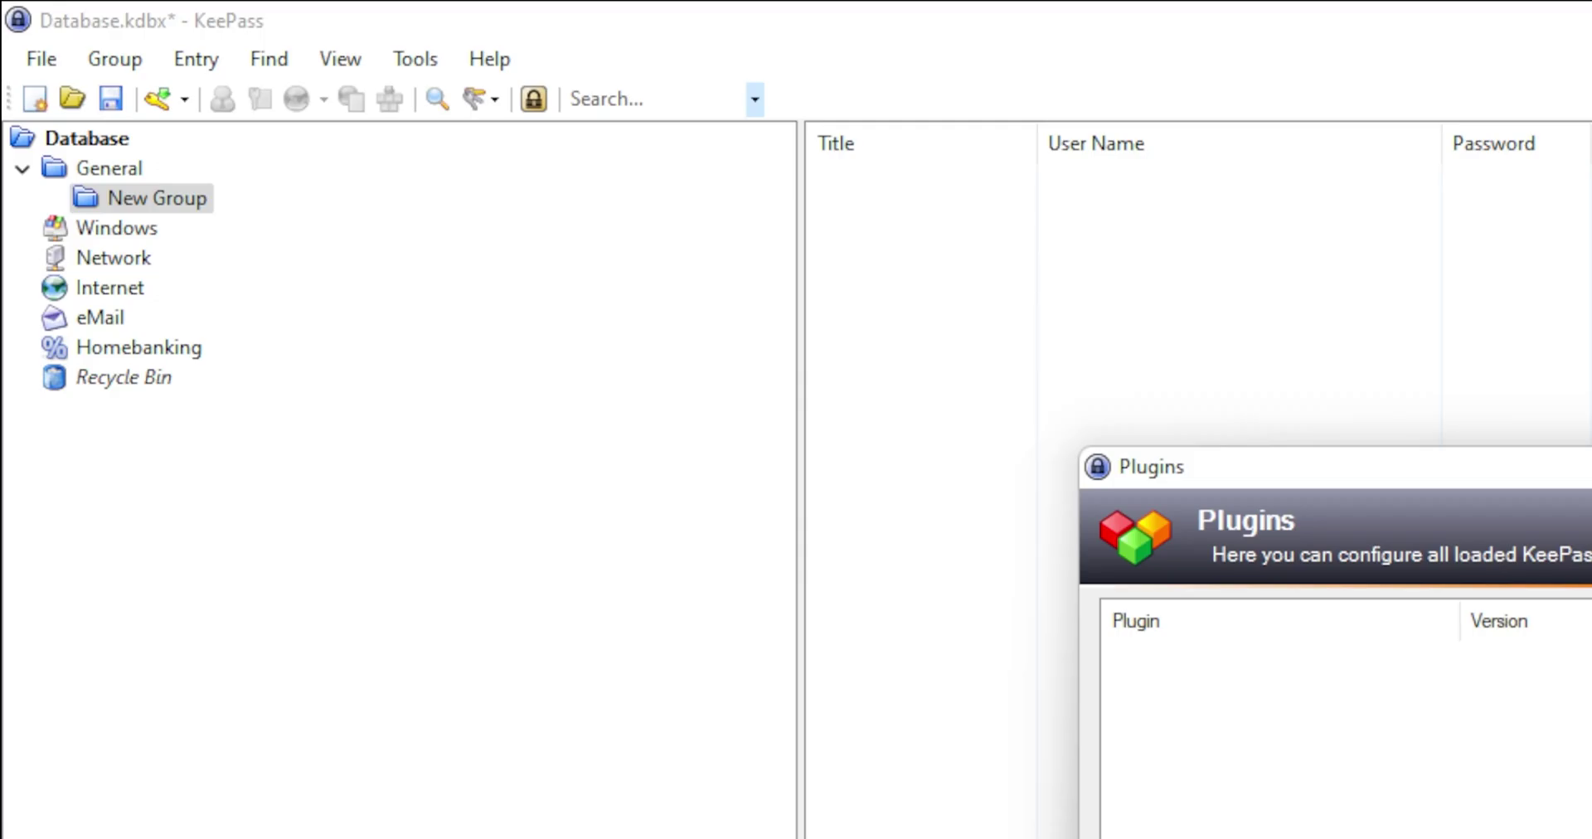
{"action": "key", "text": "Escape"}
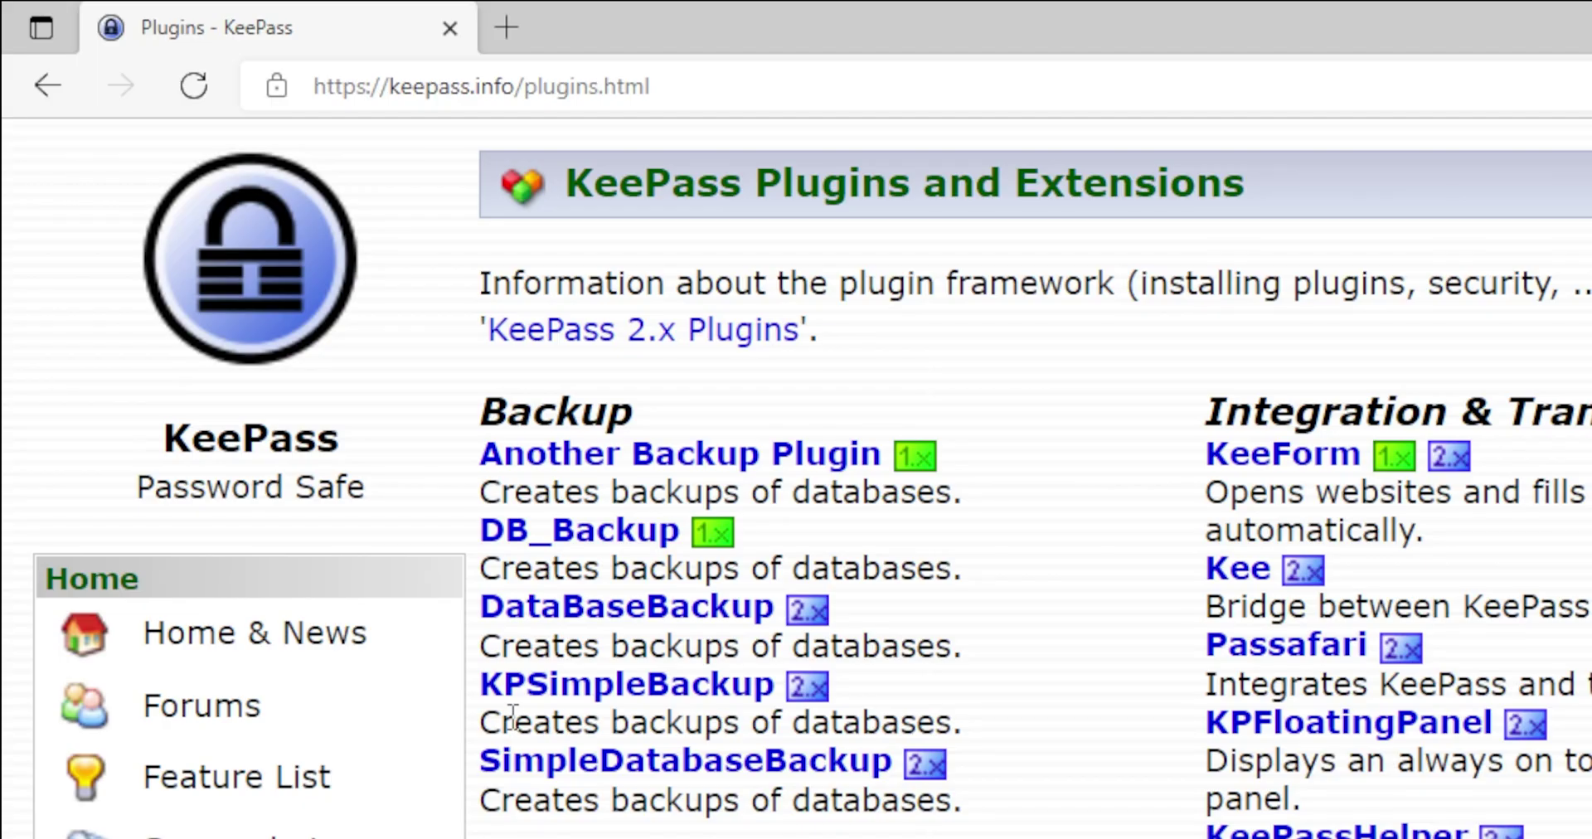
{"action": "scroll", "coordinate": [539, 676], "scroll_direction": "down", "scroll_amount": 3}
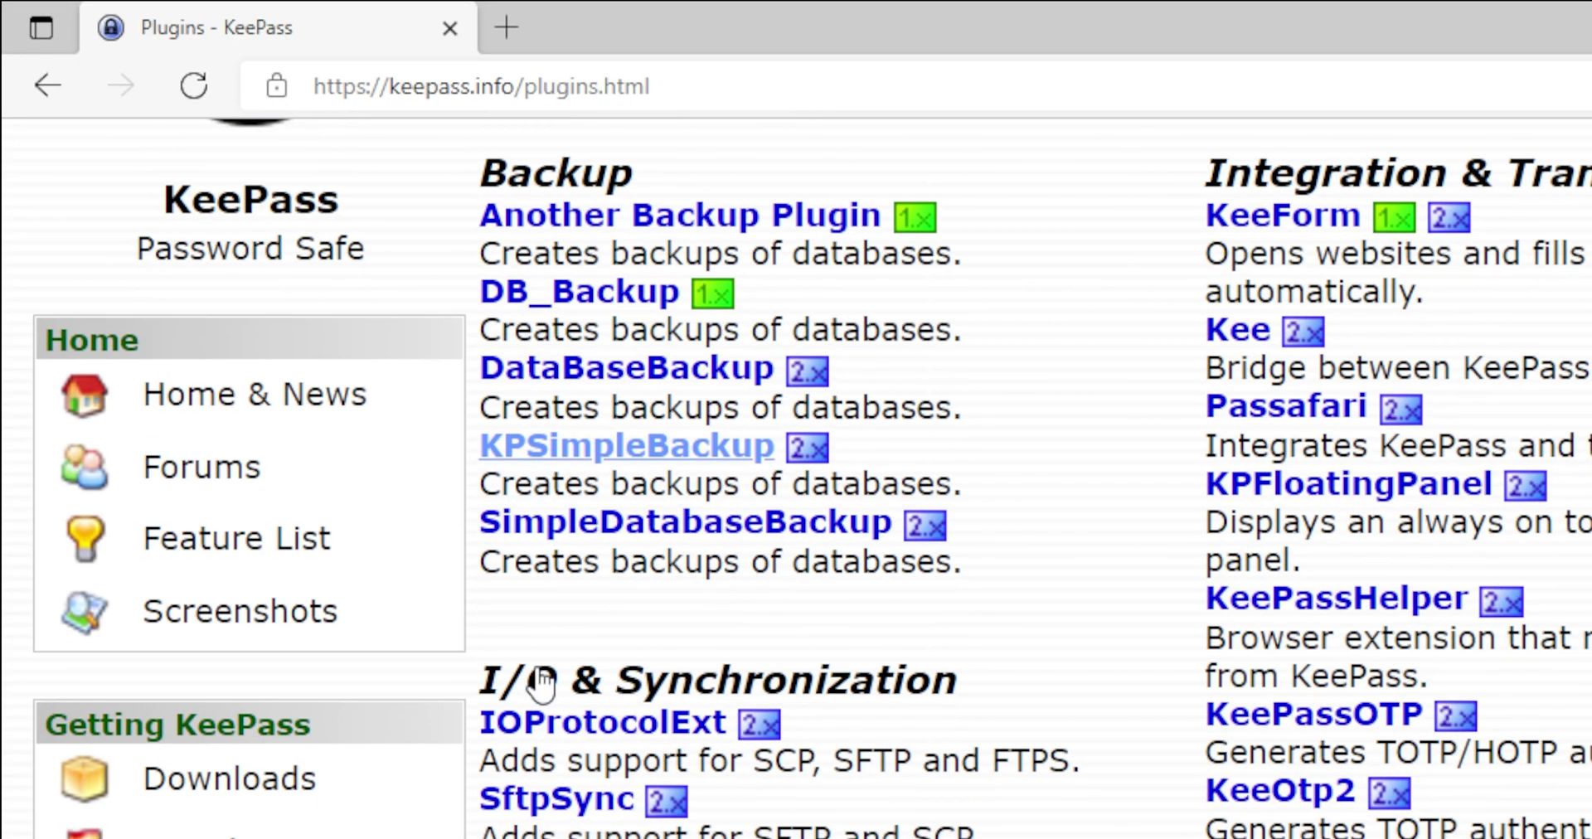
{"action": "scroll", "coordinate": [537, 663], "scroll_direction": "down", "scroll_amount": 8}
{"action": "scroll", "coordinate": [291, 559], "scroll_direction": "up", "scroll_amount": 11}
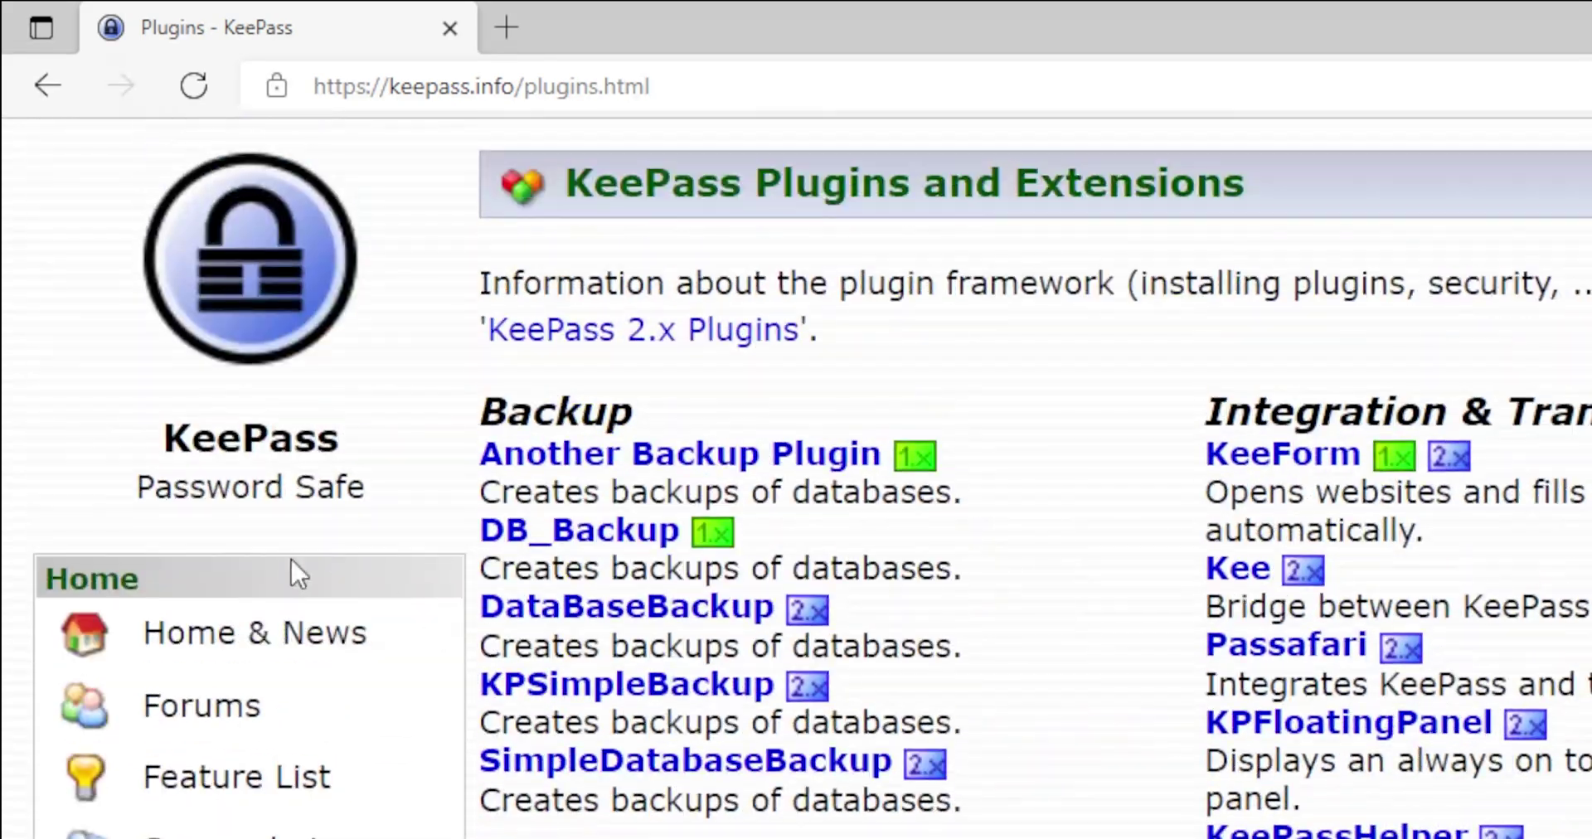
Go to the Downloads page and scroll through the contributed and unofficial KeePass ports.
{"action": "left_click", "coordinate": [311, 638]}
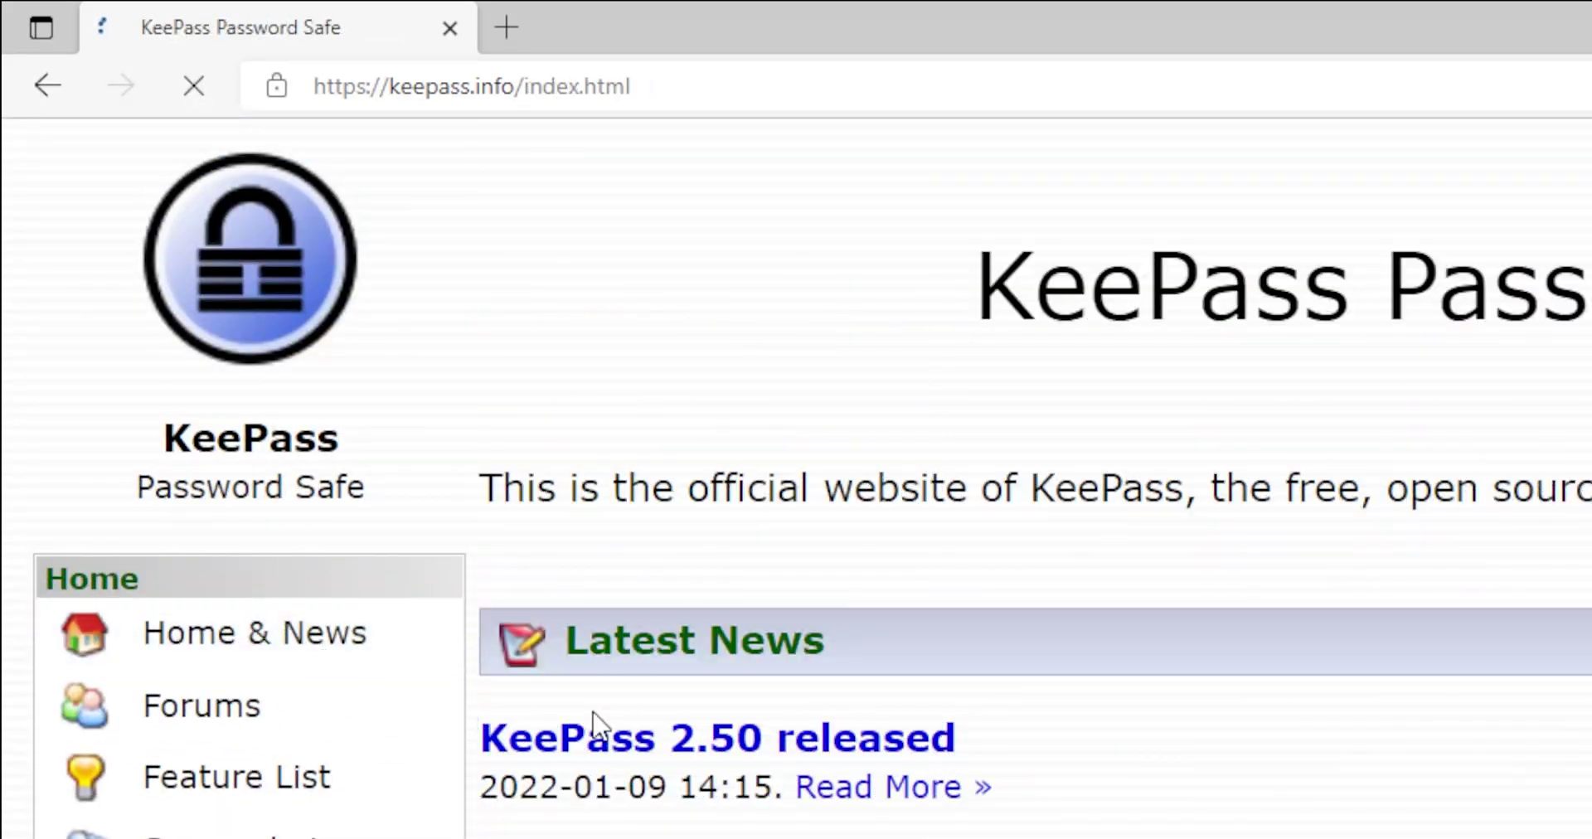
{"action": "scroll", "coordinate": [1273, 715], "scroll_direction": "down", "scroll_amount": 6}
{"action": "scroll", "coordinate": [1274, 715], "scroll_direction": "down", "scroll_amount": 3}
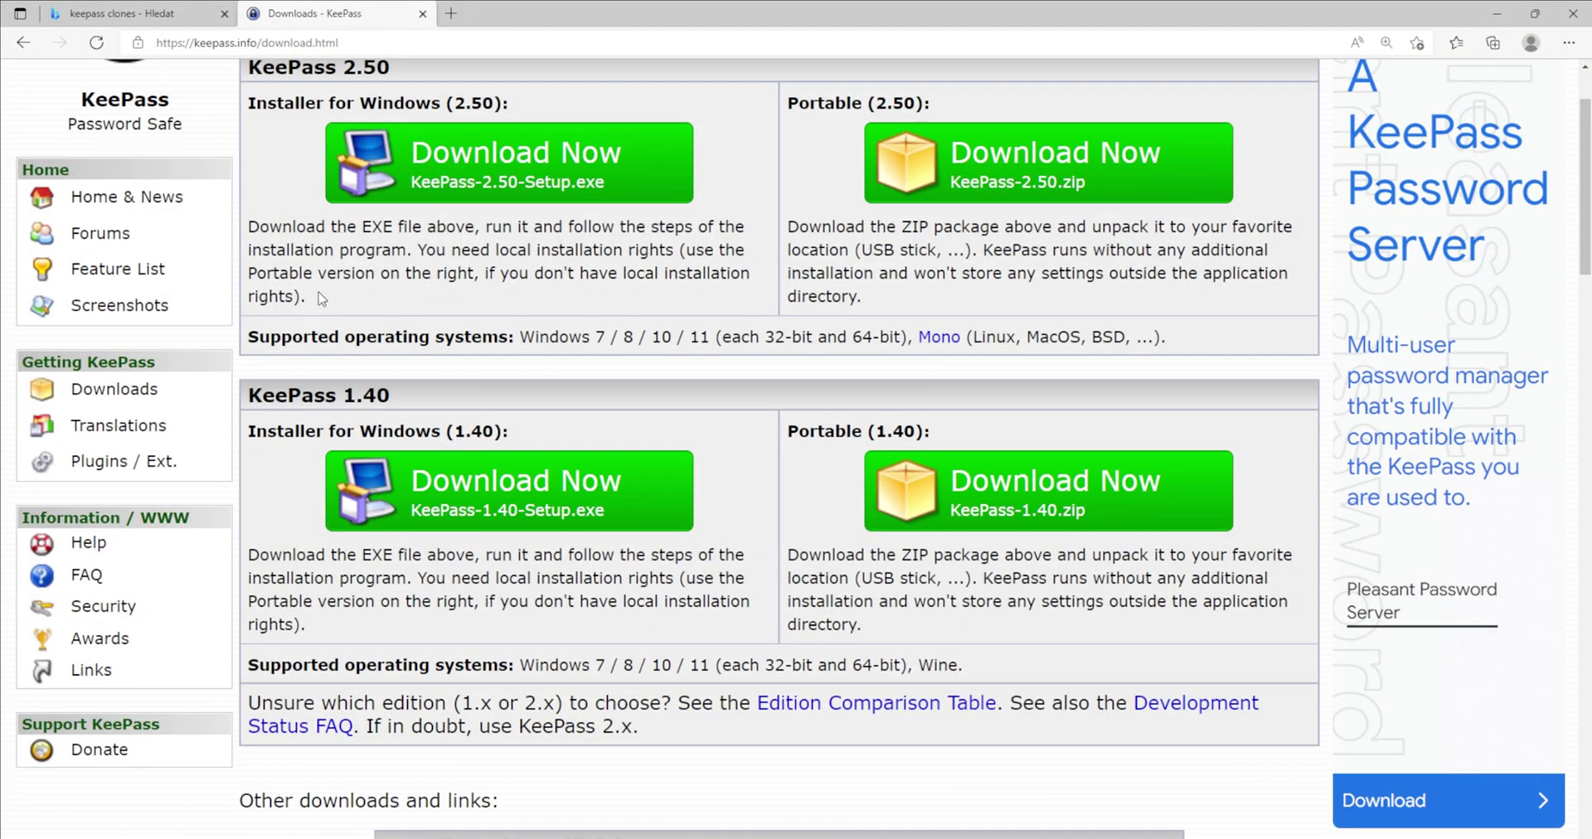
{"action": "scroll", "coordinate": [321, 298], "scroll_direction": "down", "scroll_amount": 8}
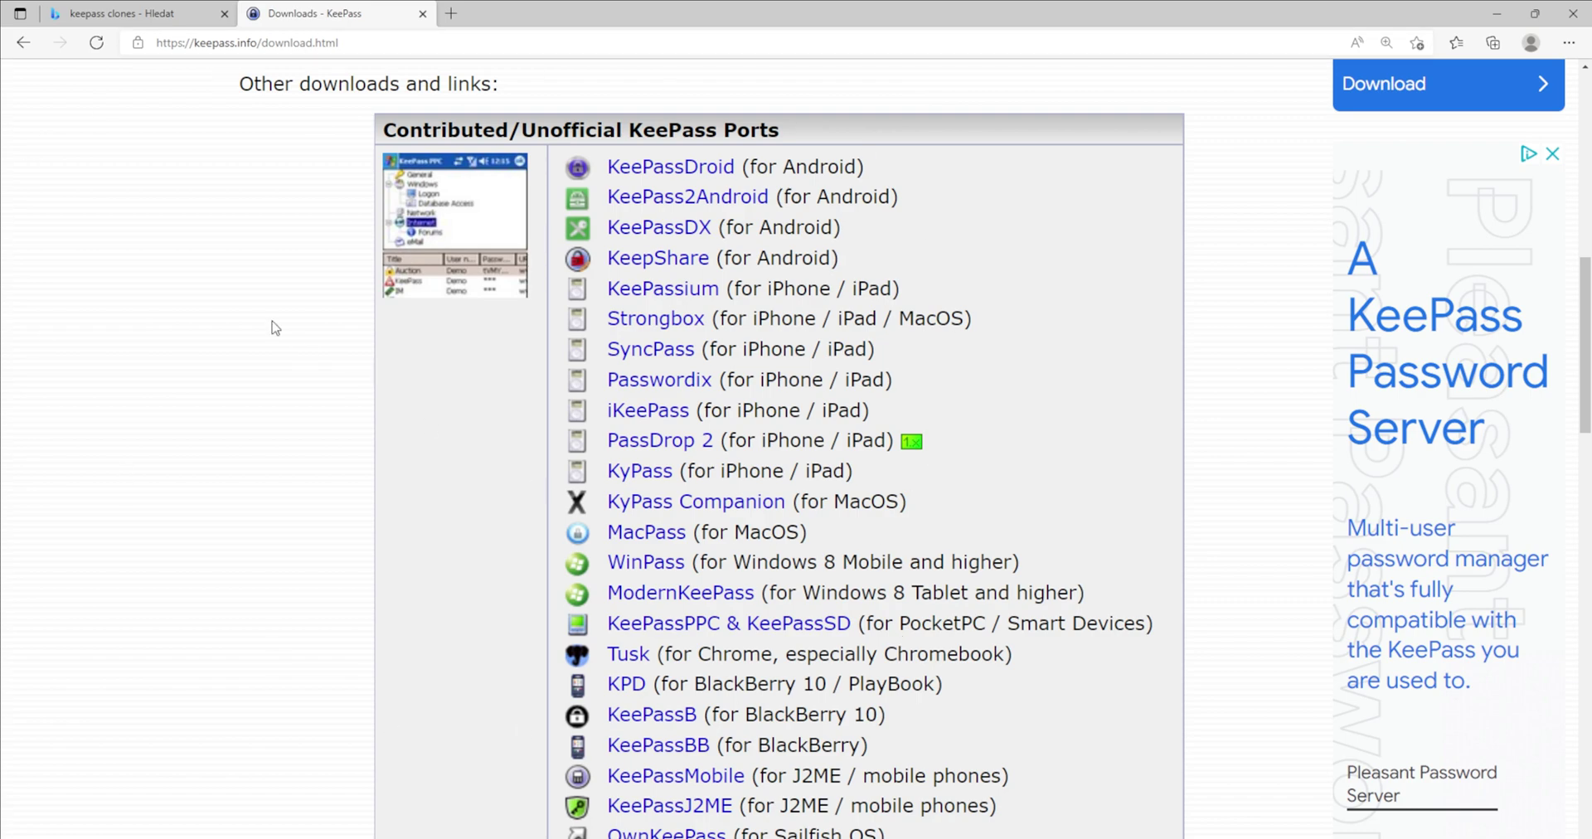
{"action": "scroll", "coordinate": [275, 328], "scroll_direction": "down", "scroll_amount": 6}
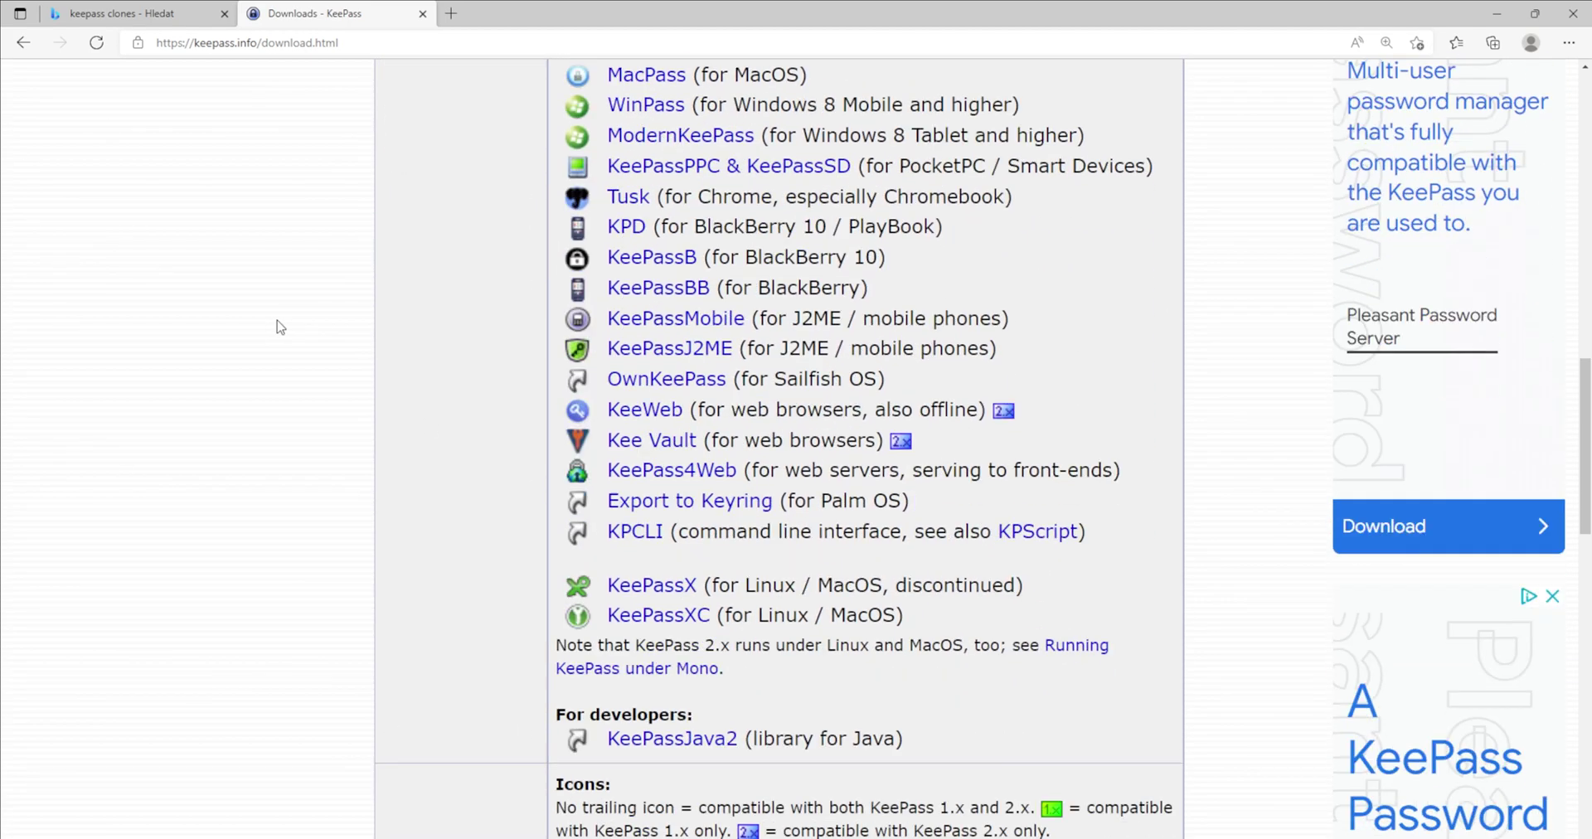
{"action": "scroll", "coordinate": [281, 326], "scroll_direction": "down", "scroll_amount": 6}
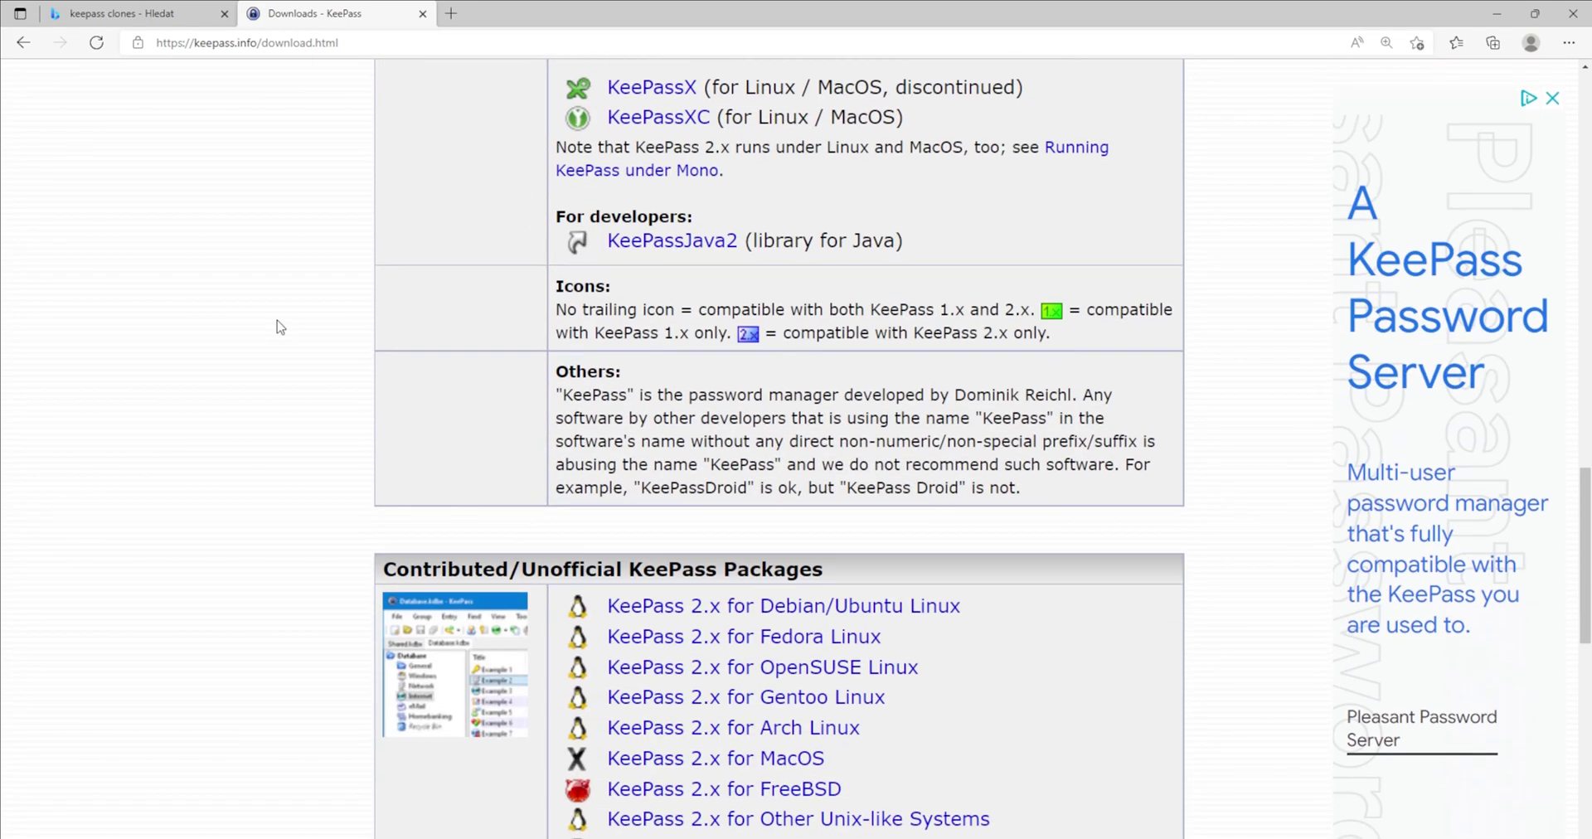
{"action": "scroll", "coordinate": [277, 320], "scroll_direction": "down", "scroll_amount": 4}
{"action": "scroll", "coordinate": [296, 331], "scroll_direction": "up", "scroll_amount": 7}
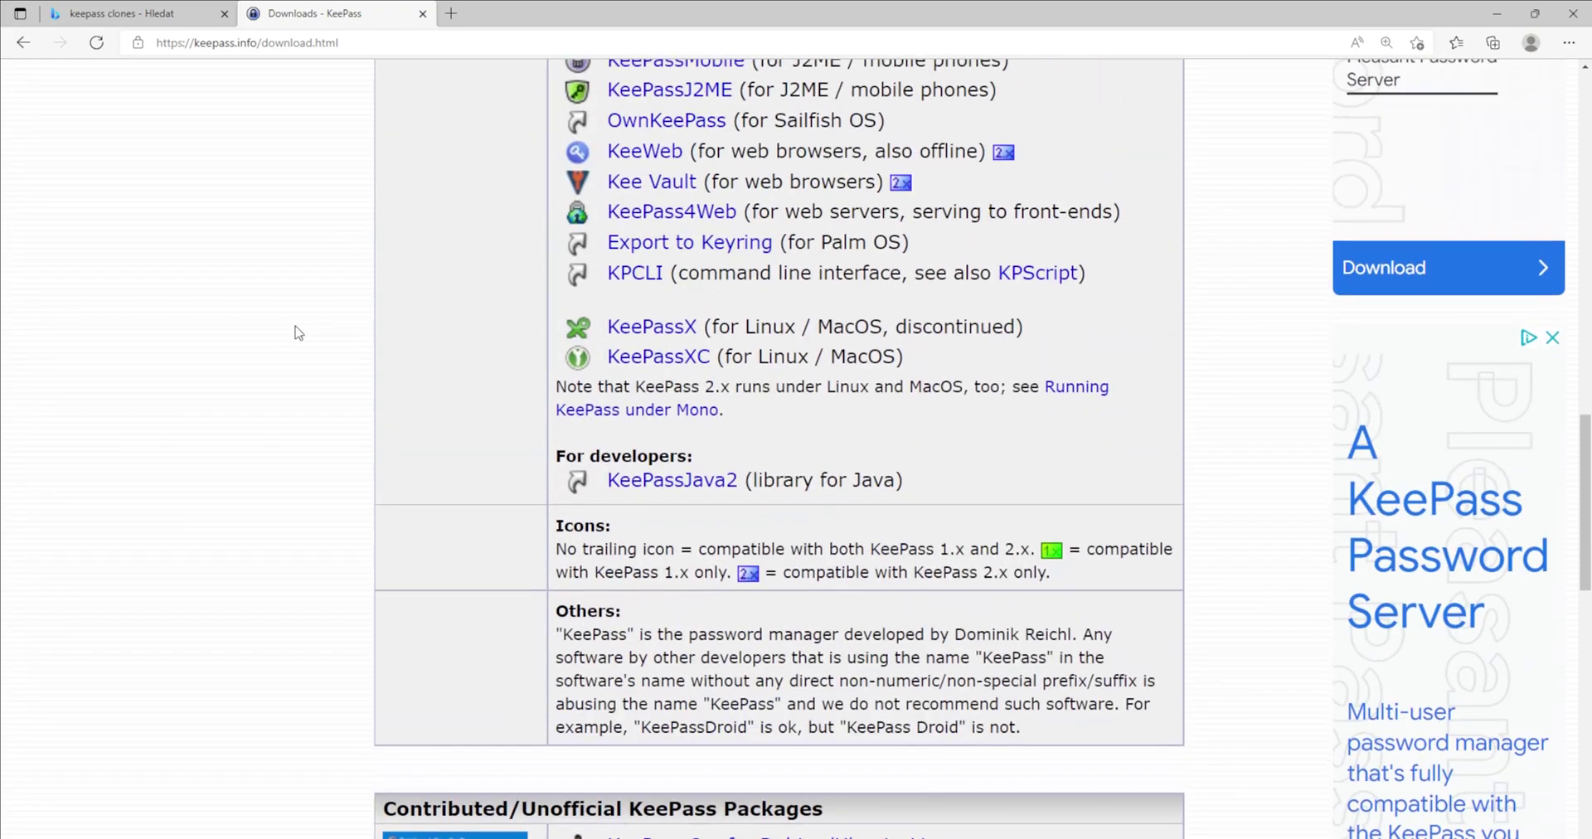
{"action": "scroll", "coordinate": [300, 331], "scroll_direction": "up", "scroll_amount": 10}
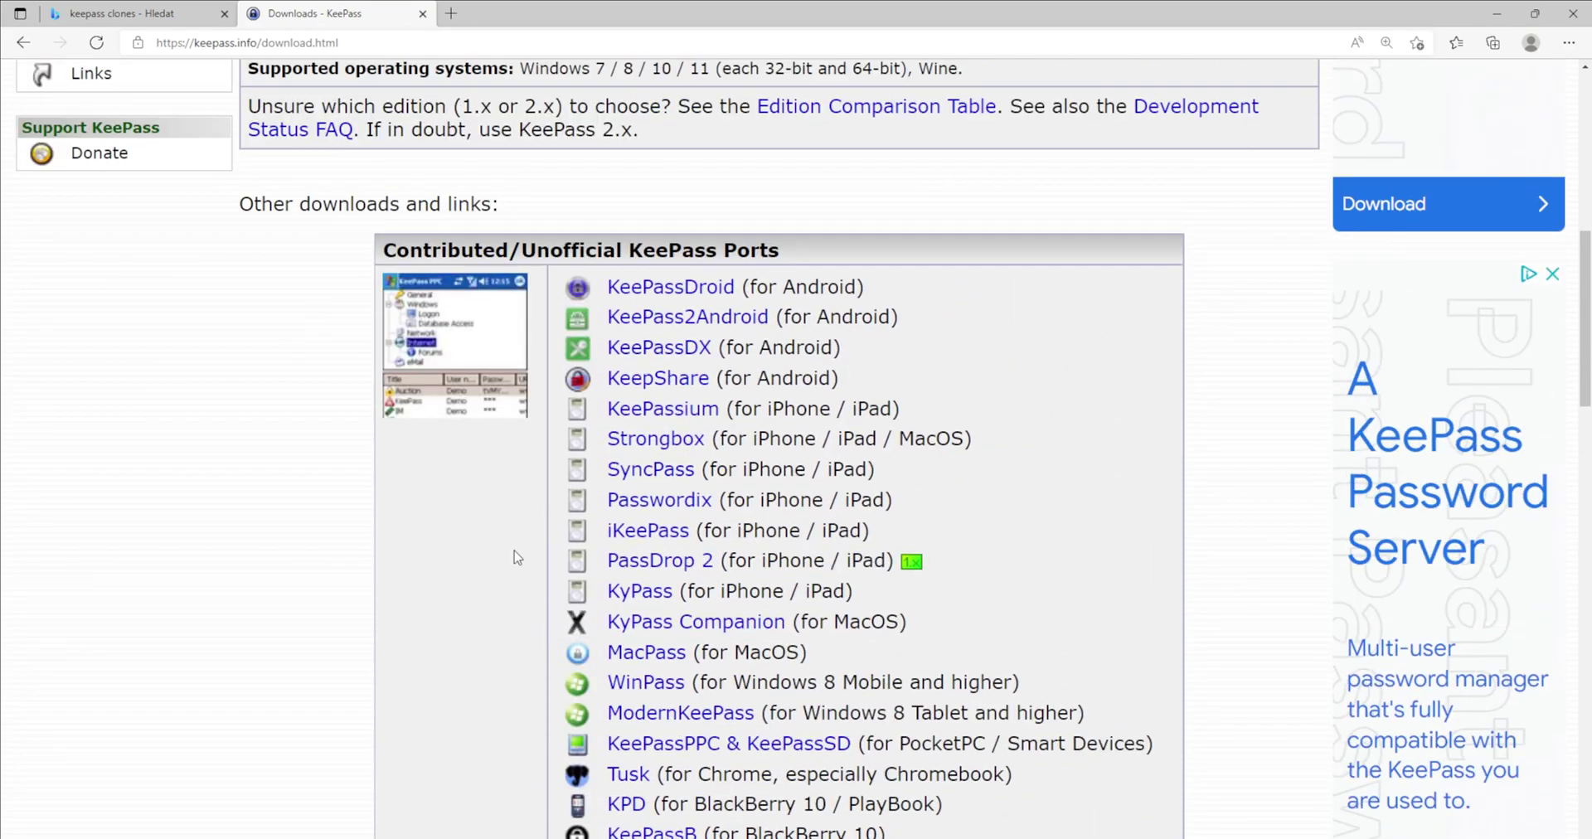